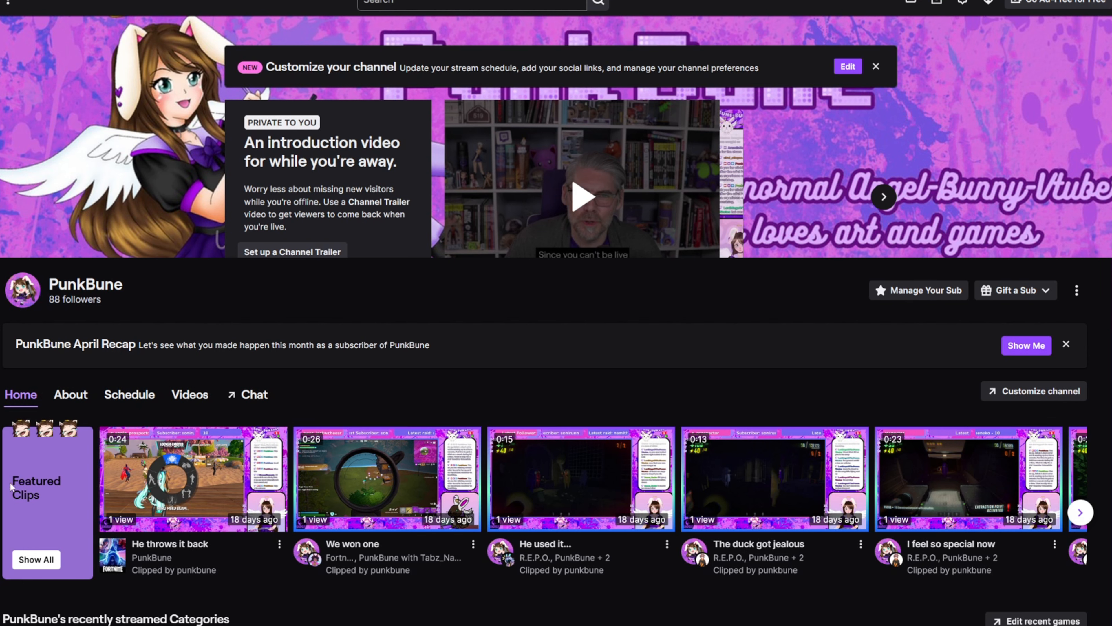
- Show all of the channel's clips and open the 0:24 popular clip about hitting the Squish
click(31, 565)
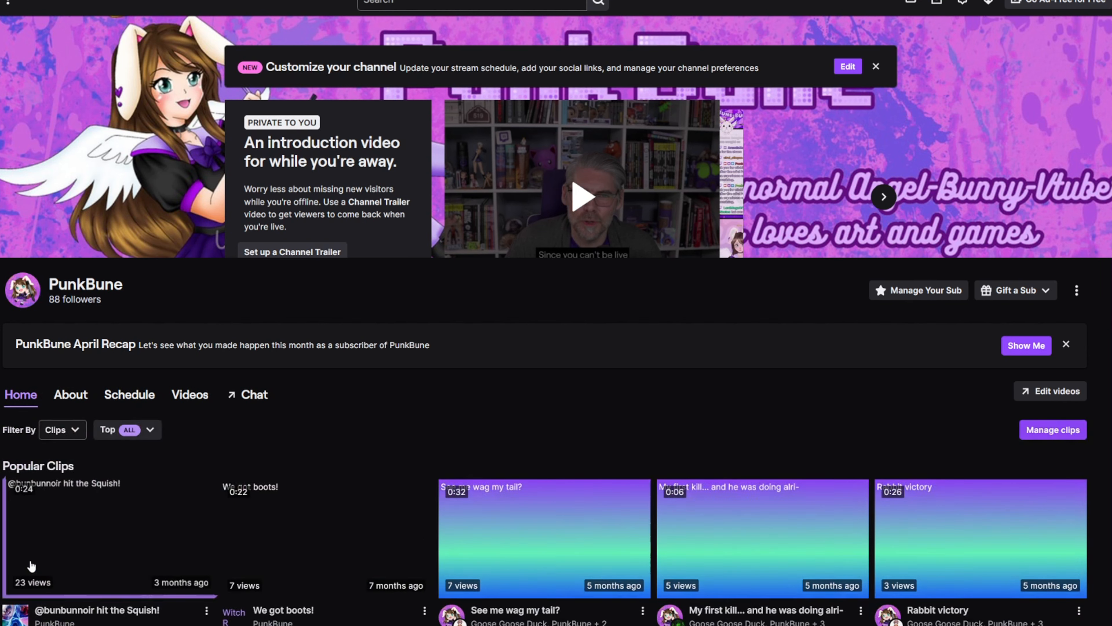
scroll(365, 389, down, 1)
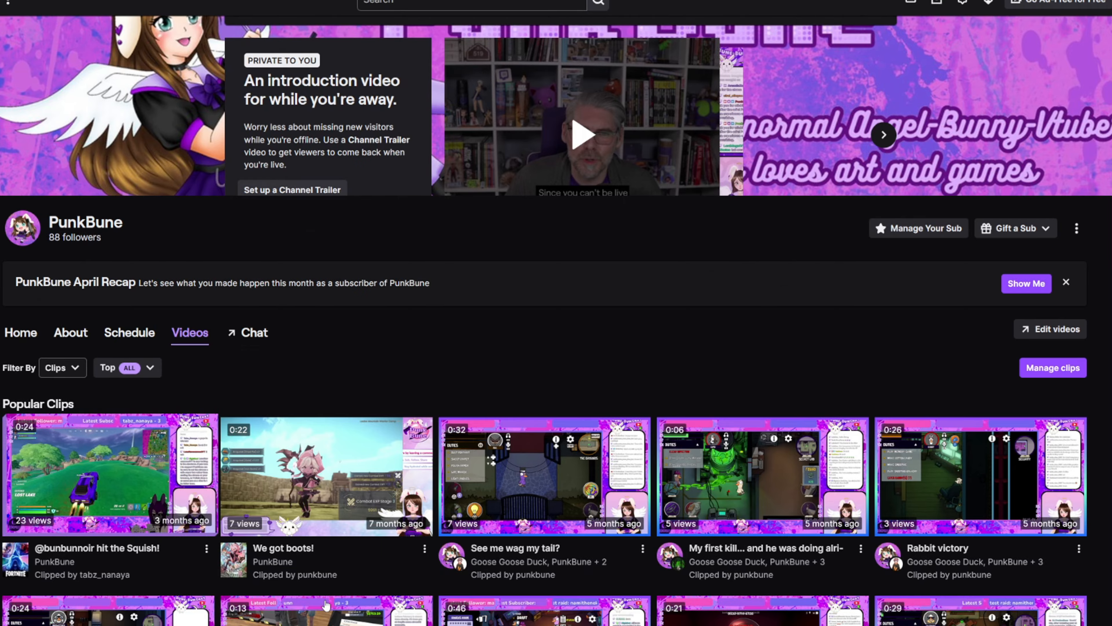
click(66, 487)
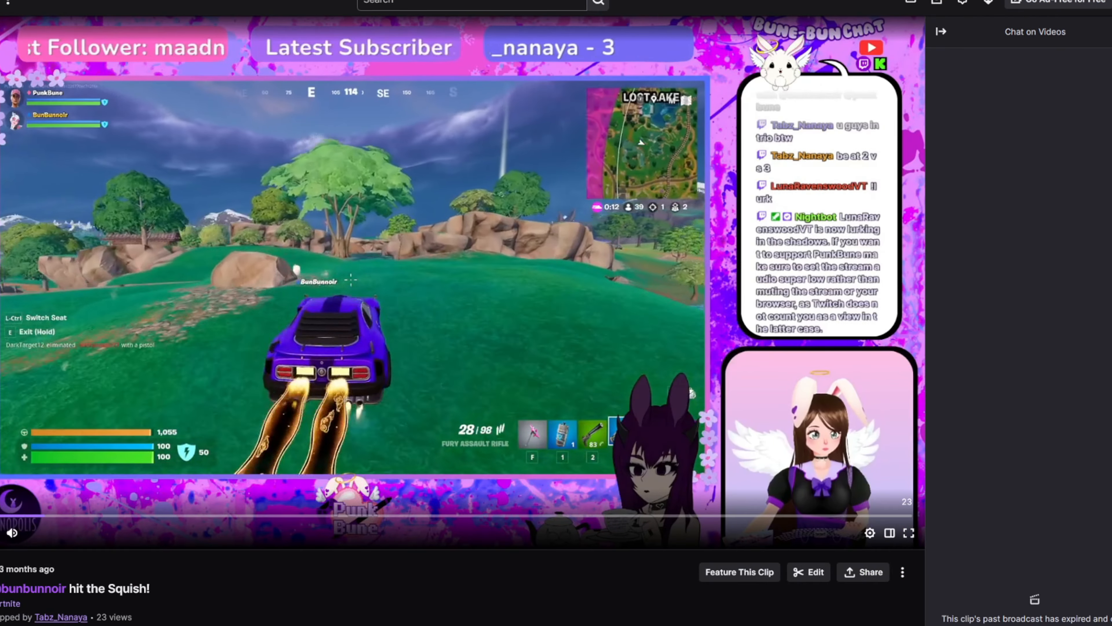
- Edit the clip's stacked portrait layout, trying different split heights and moving the webcam crop toward the bunny avatar
click(804, 577)
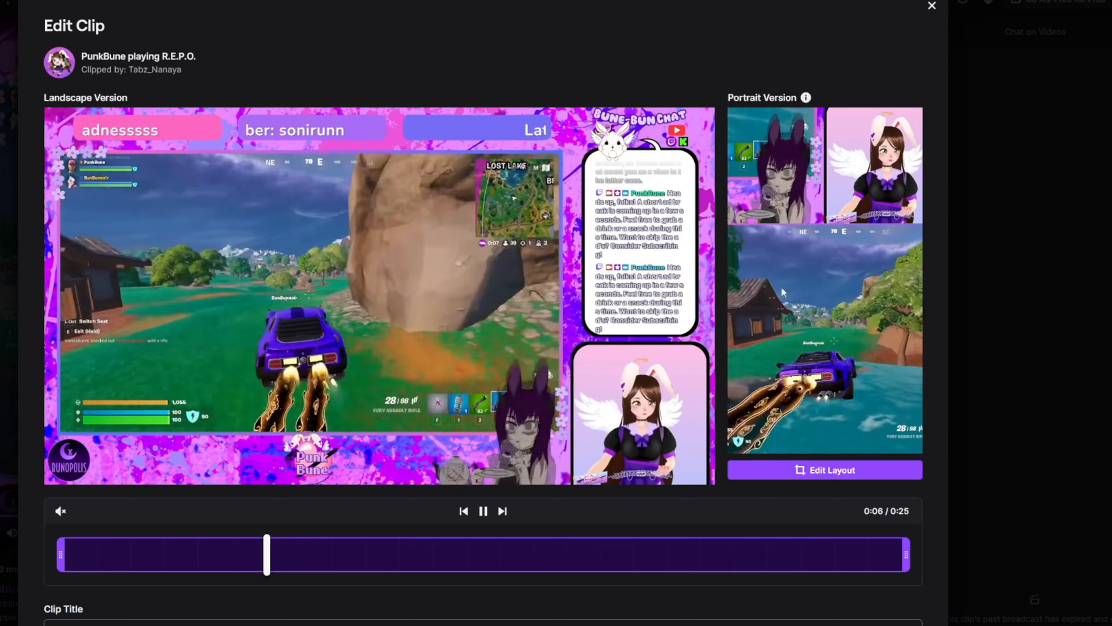
click(801, 472)
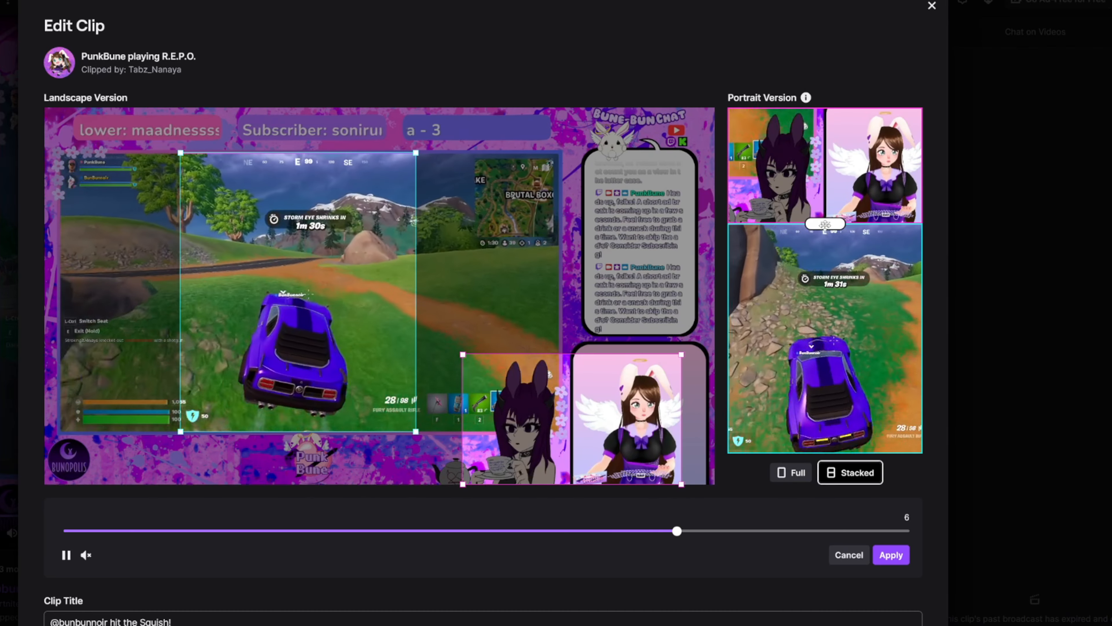
drag(825, 224, 821, 264)
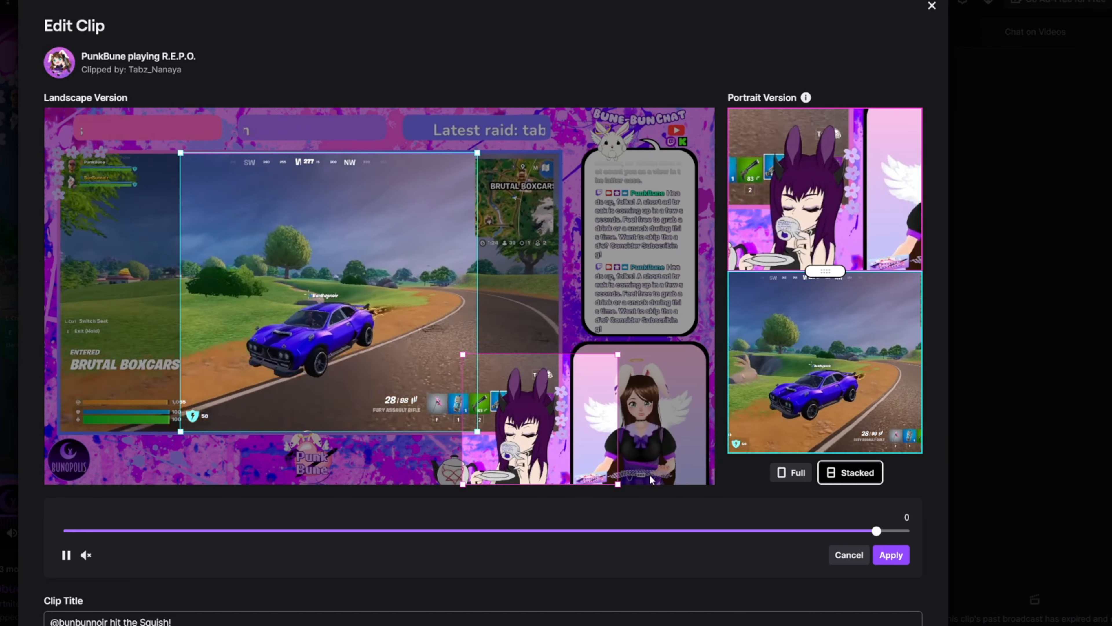
mouse_move(543, 444)
mouse_down()
mouse_move(588, 443)
mouse_move(562, 447)
mouse_up()
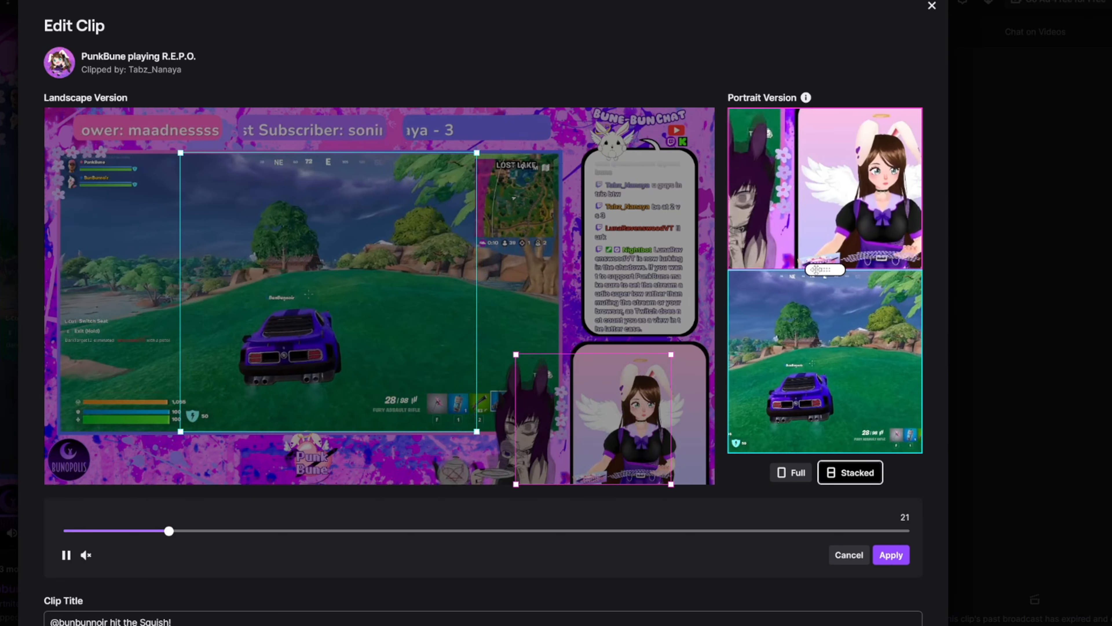
drag(816, 274, 815, 226)
drag(815, 159, 815, 141)
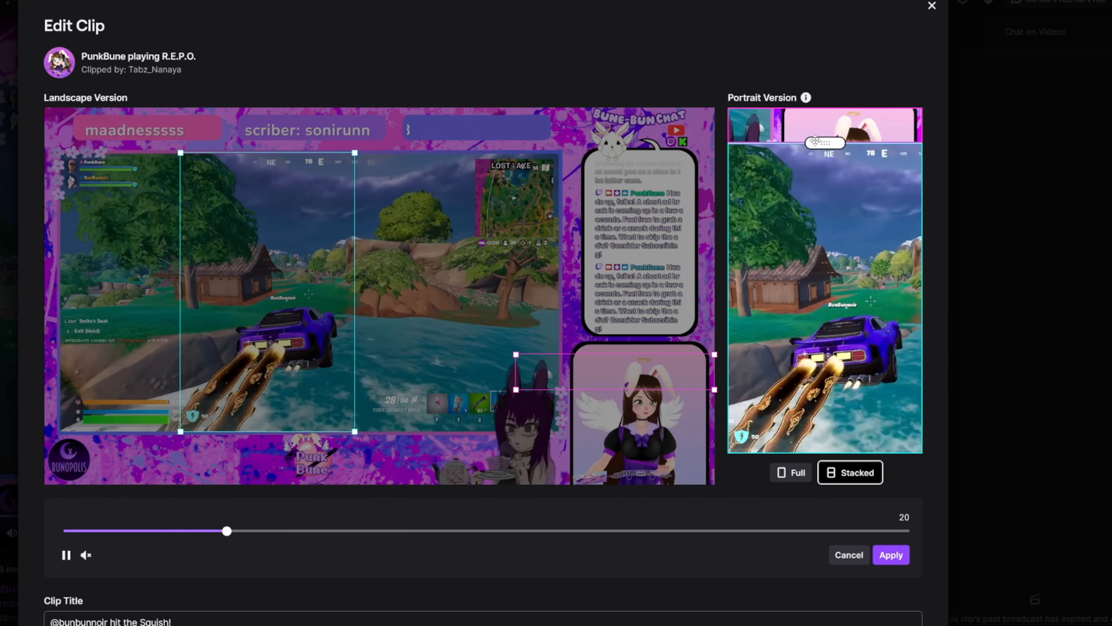
- Try the Full portrait layout with the crop shrunk and centred on the bunny avatar
click(792, 479)
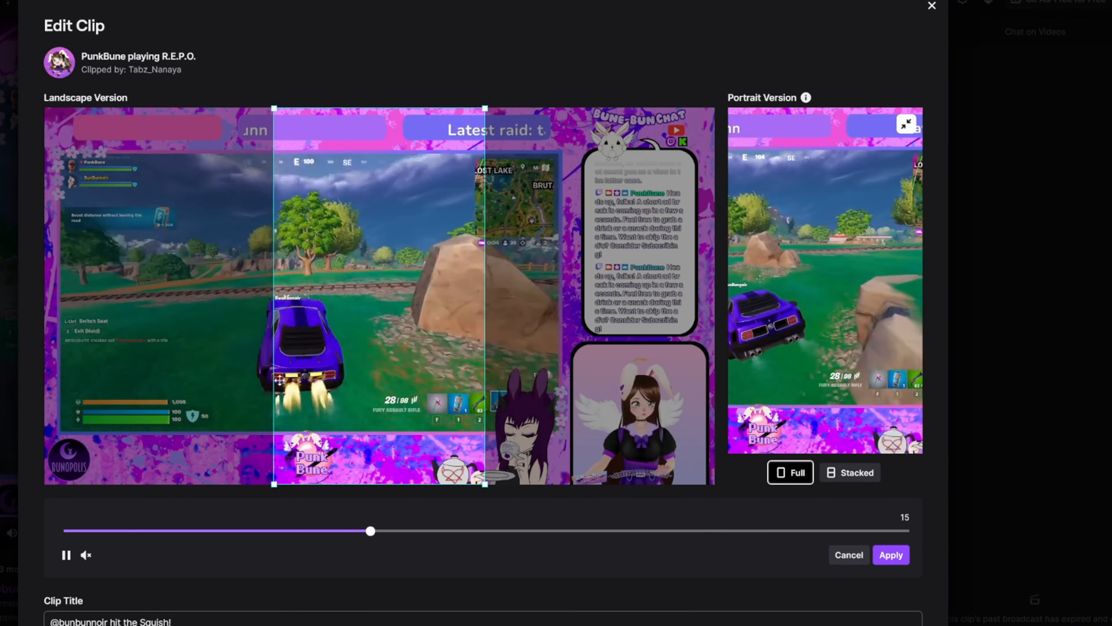
drag(350, 410, 589, 433)
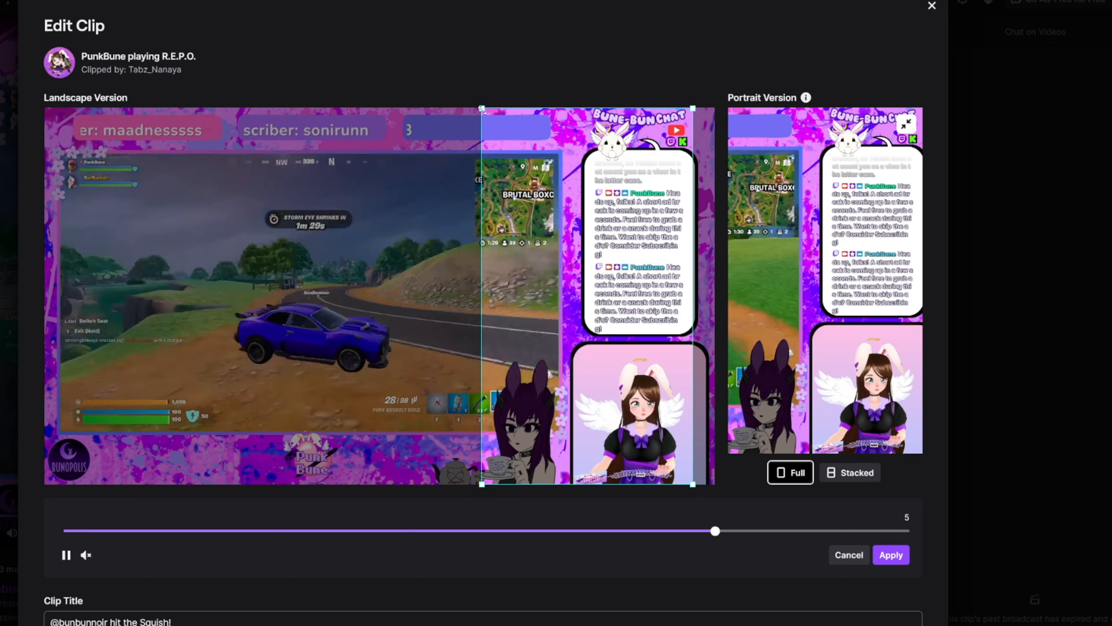
drag(481, 108, 569, 346)
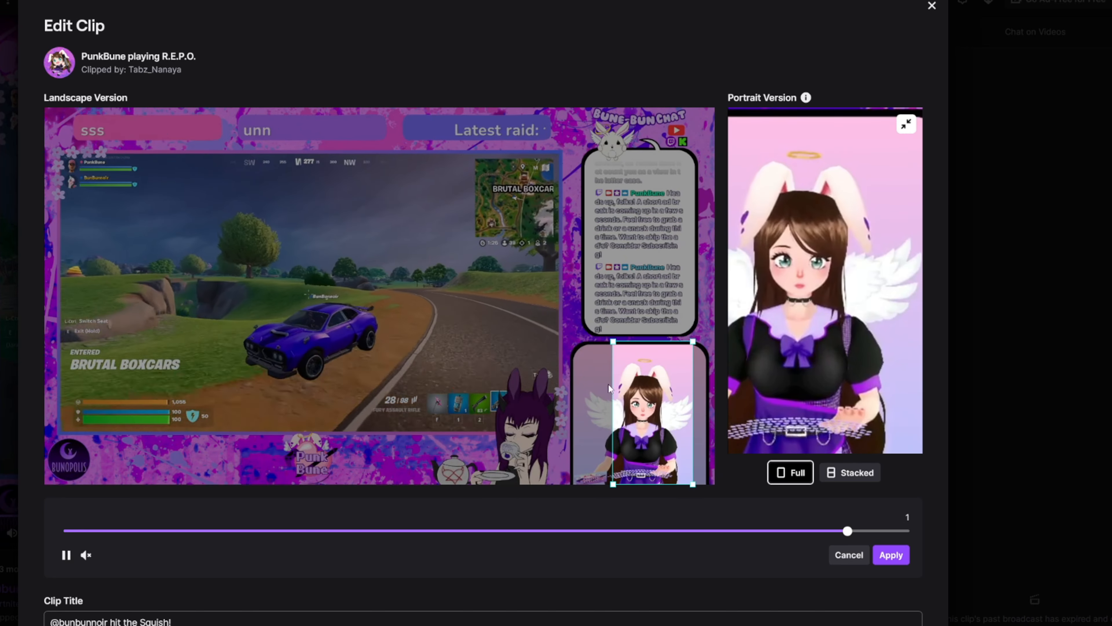
mouse_move(648, 418)
mouse_down()
mouse_move(614, 418)
mouse_move(634, 416)
mouse_up()
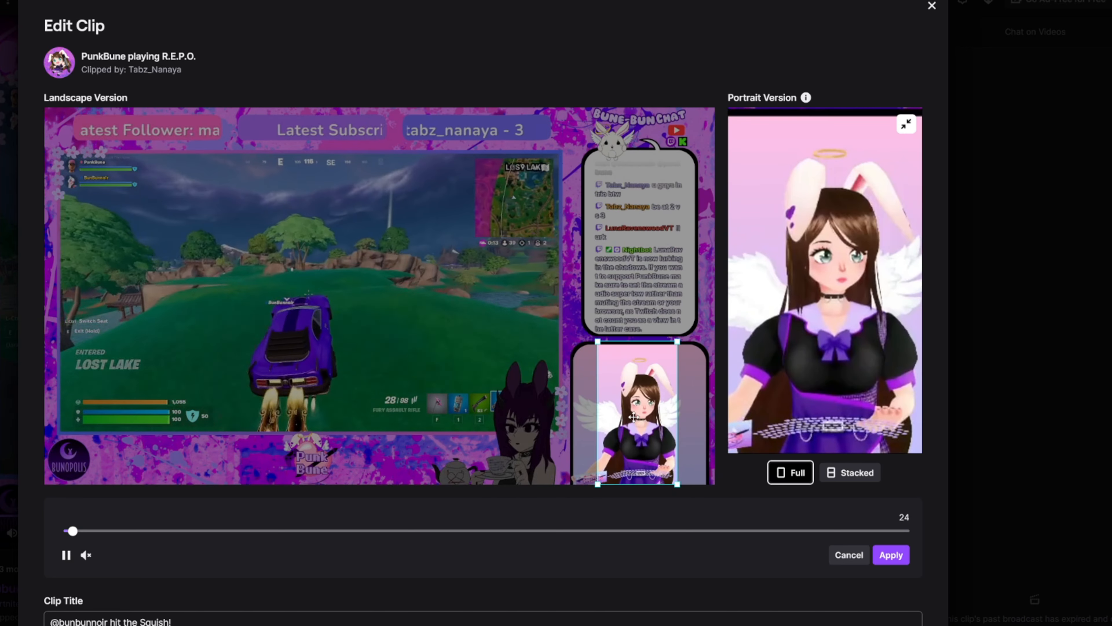
- Return to the Stacked layout, cancel the layout changes and discard the clip edit
click(846, 482)
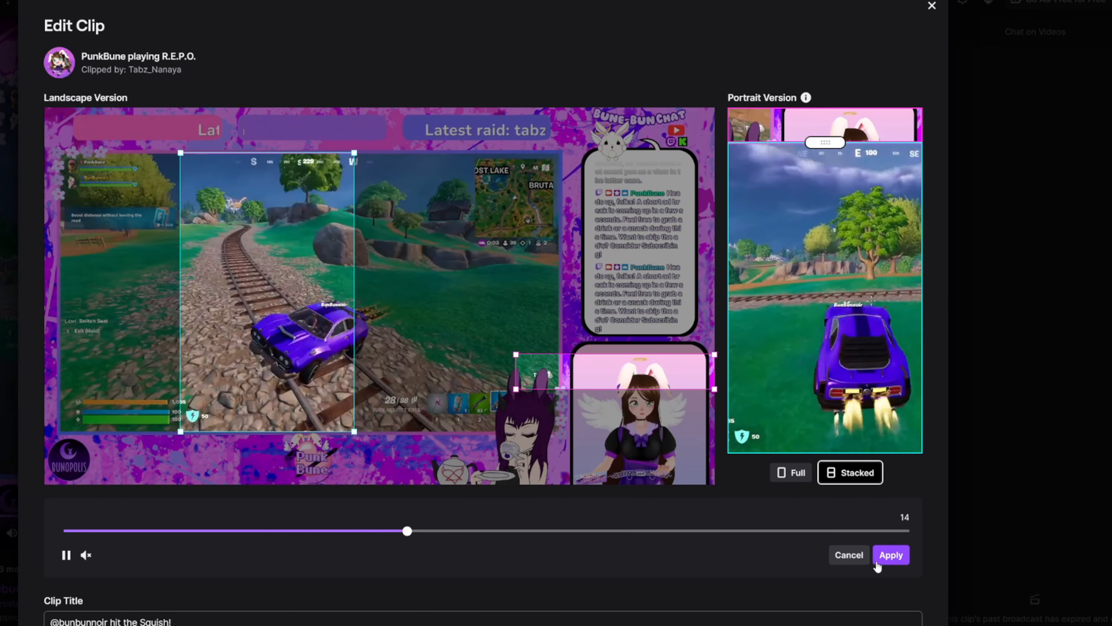
click(849, 555)
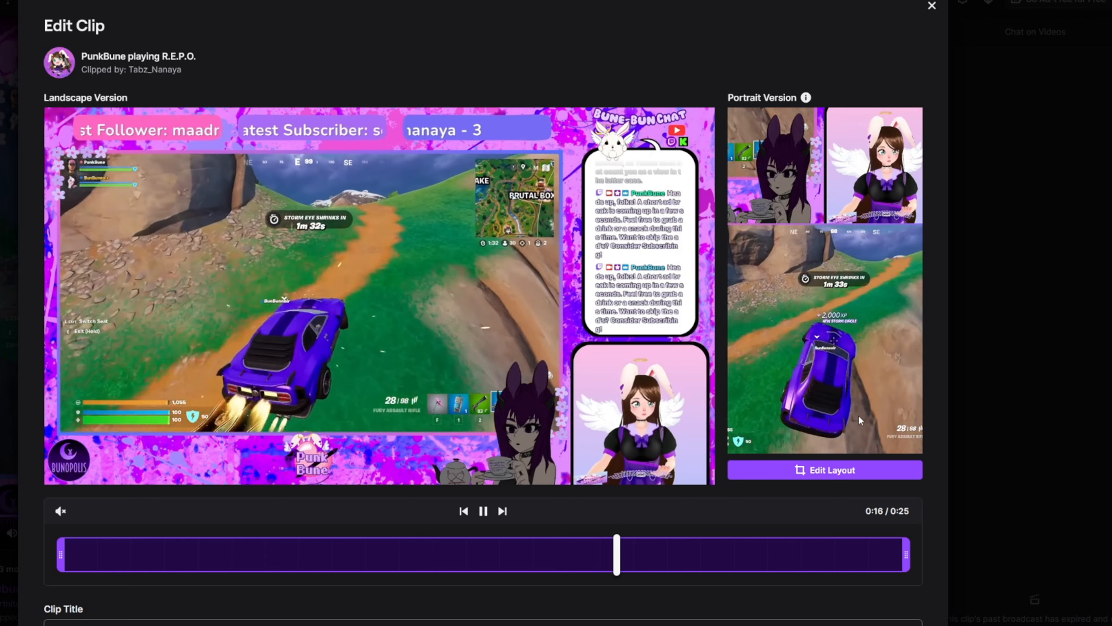
scroll(854, 505, down, 2)
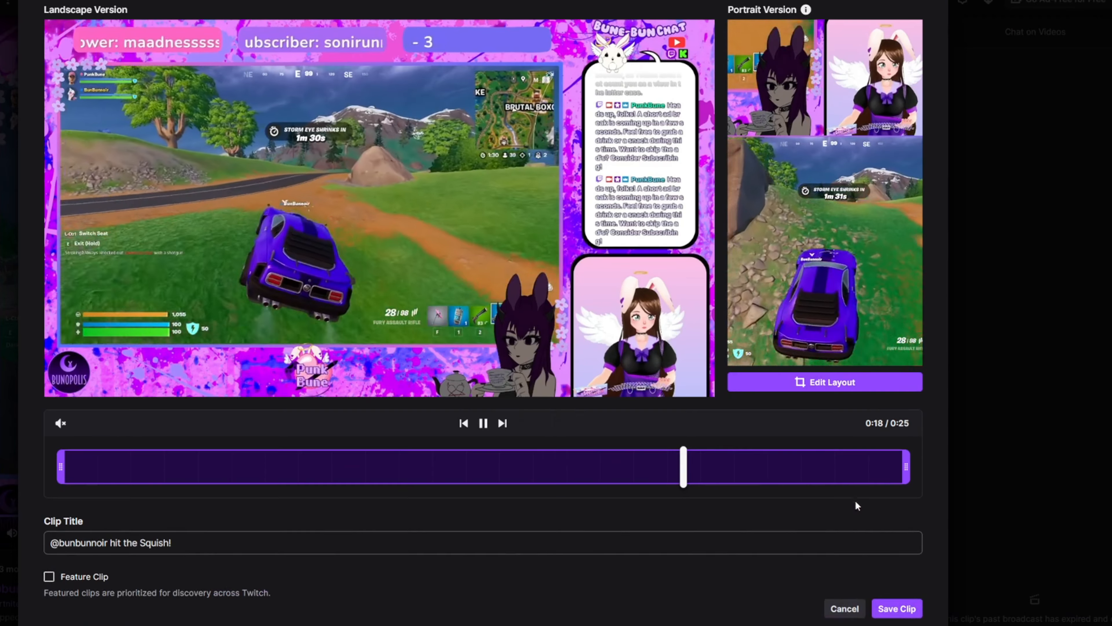
click(840, 613)
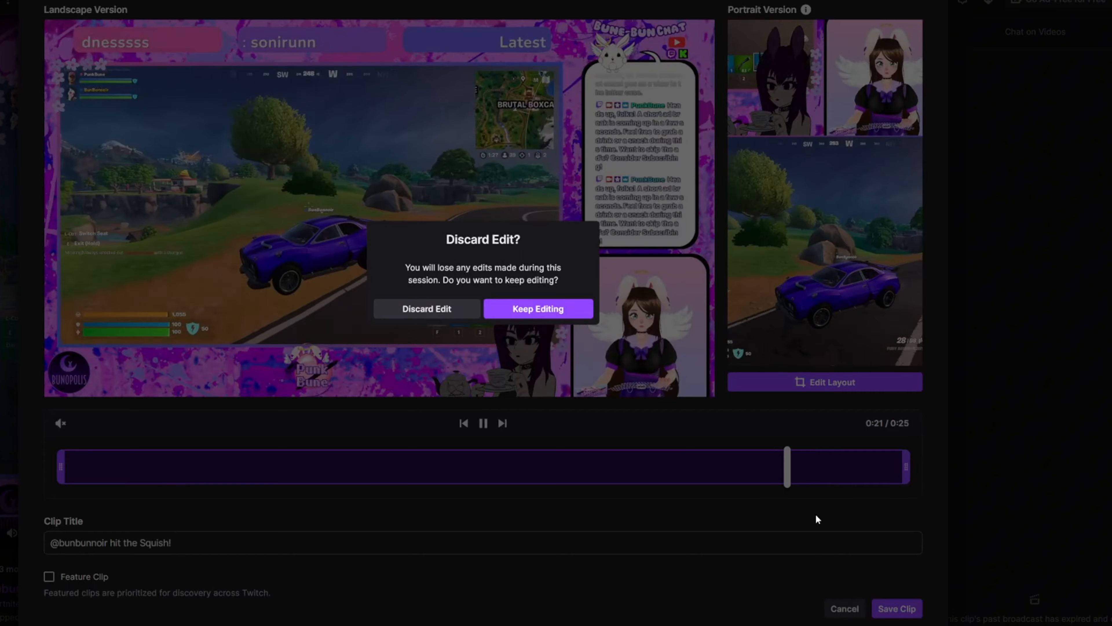
click(413, 309)
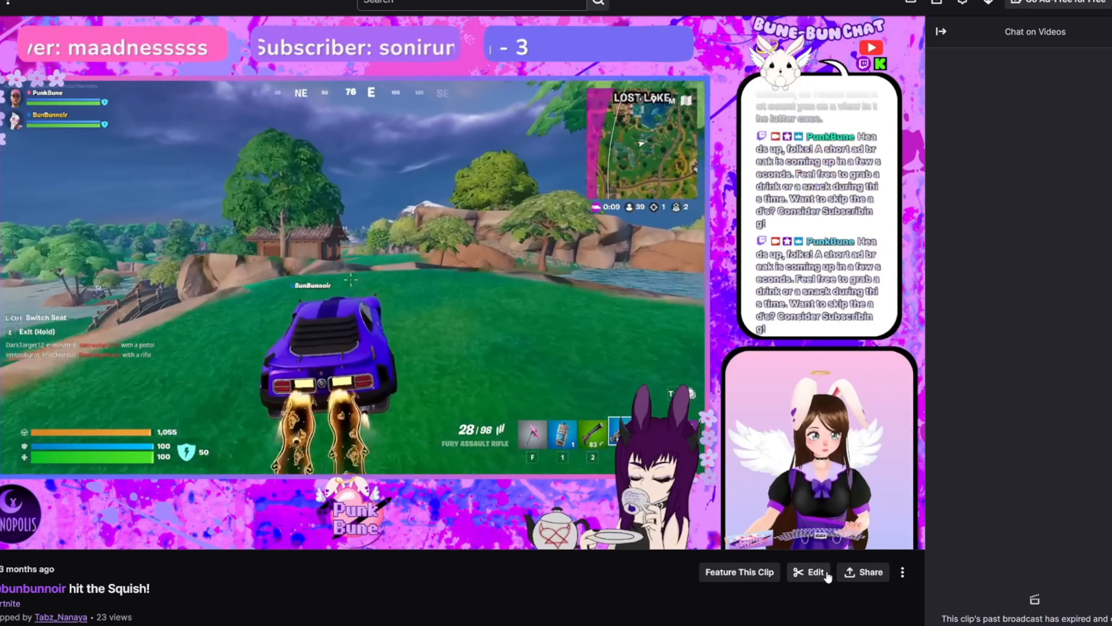
- Examine the clip's sharing and download options
click(863, 572)
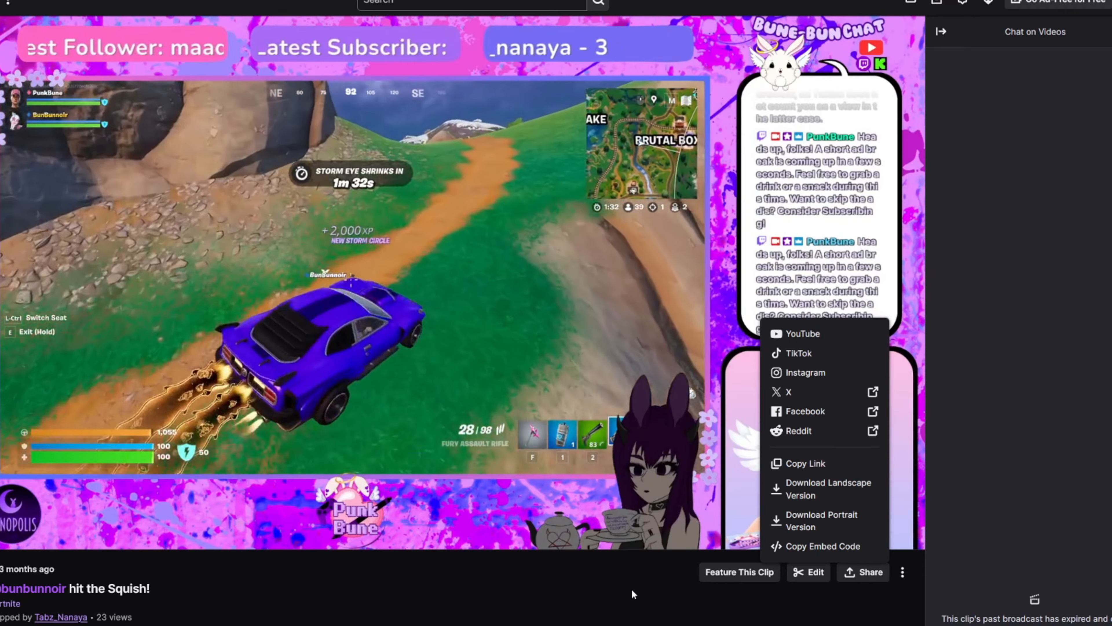
click(632, 591)
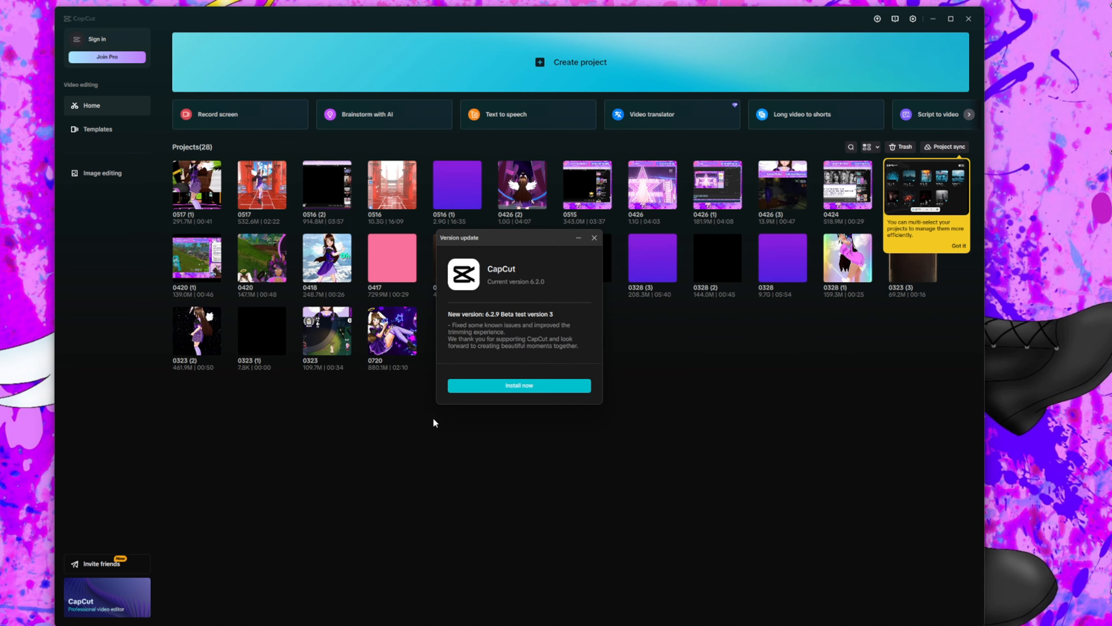
- Switch to CapCut, install the offered version update and dismiss the project multi-select tip
click(513, 390)
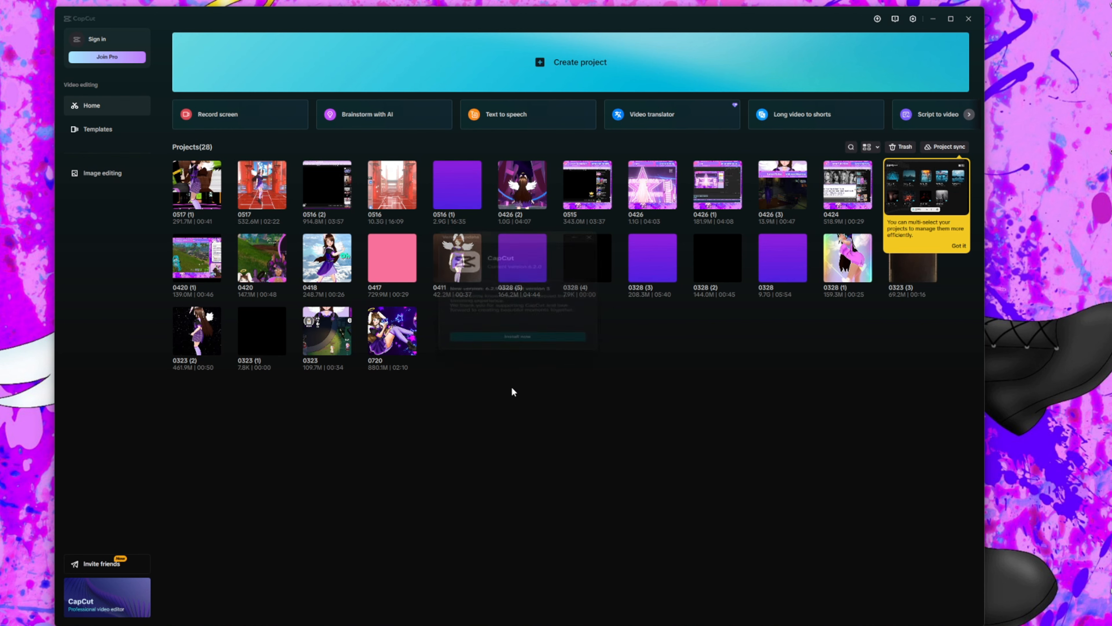
click(959, 246)
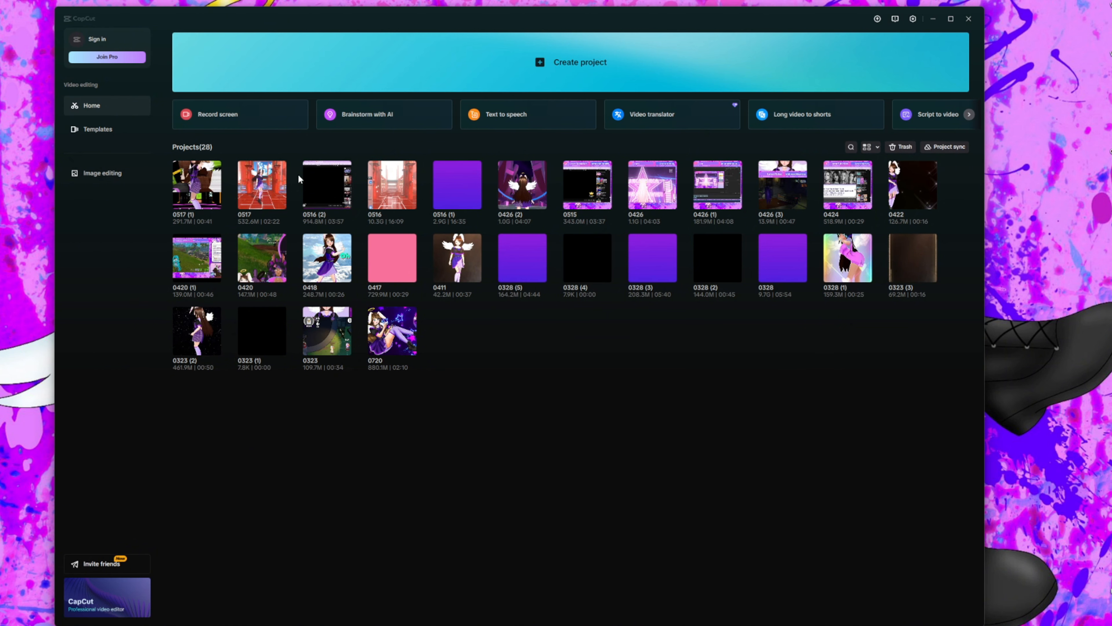
click(107, 57)
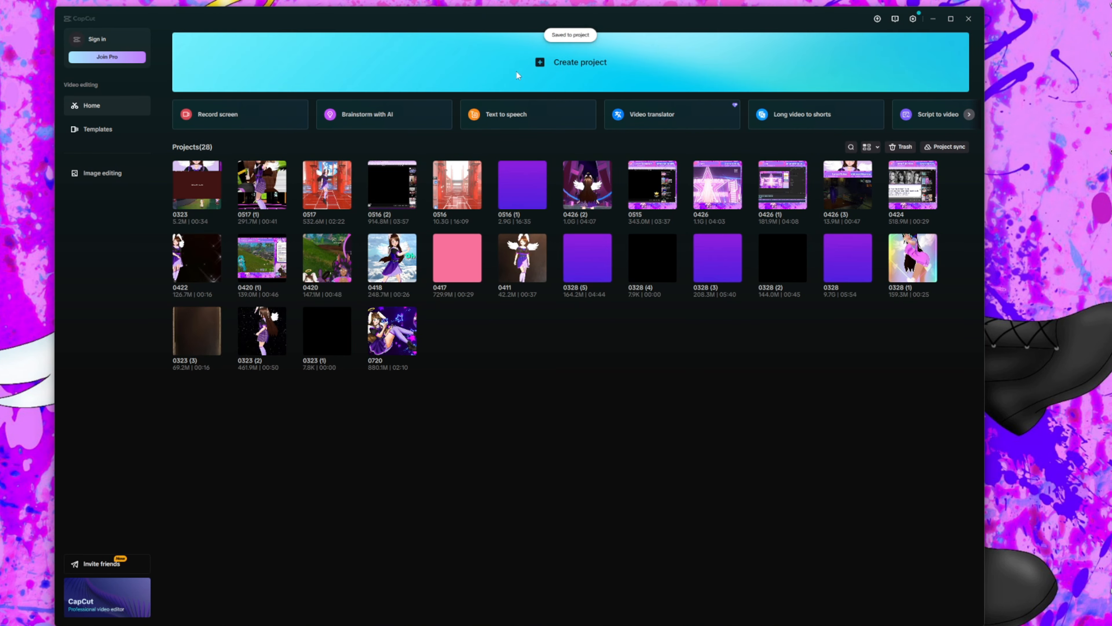
- Create a new project and import the portrait clip video into its media library
click(519, 71)
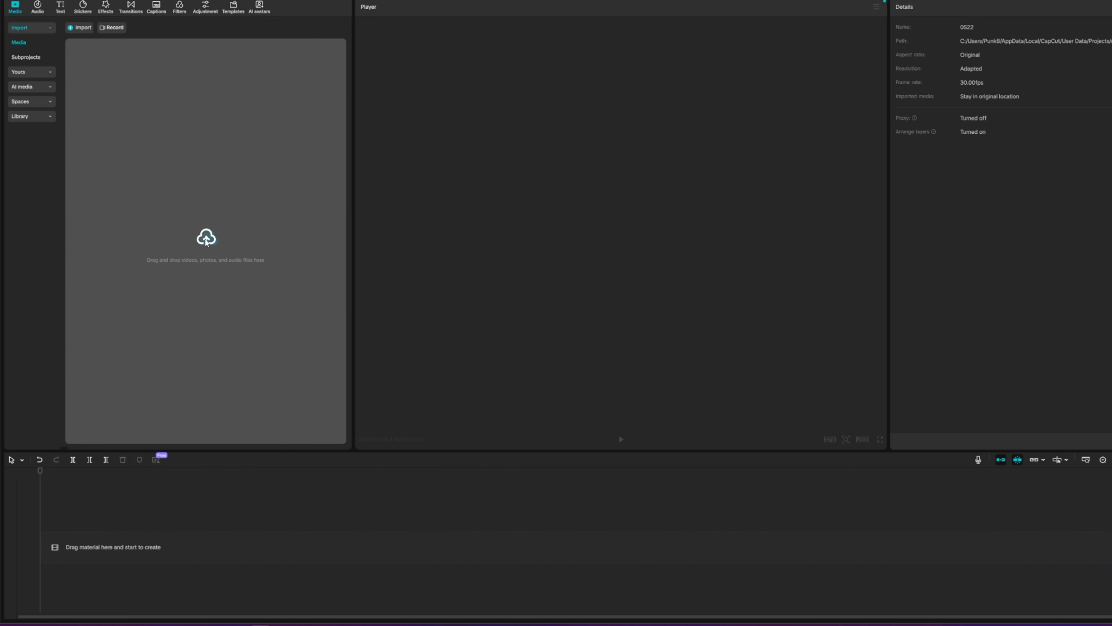
drag(206, 241, 206, 241)
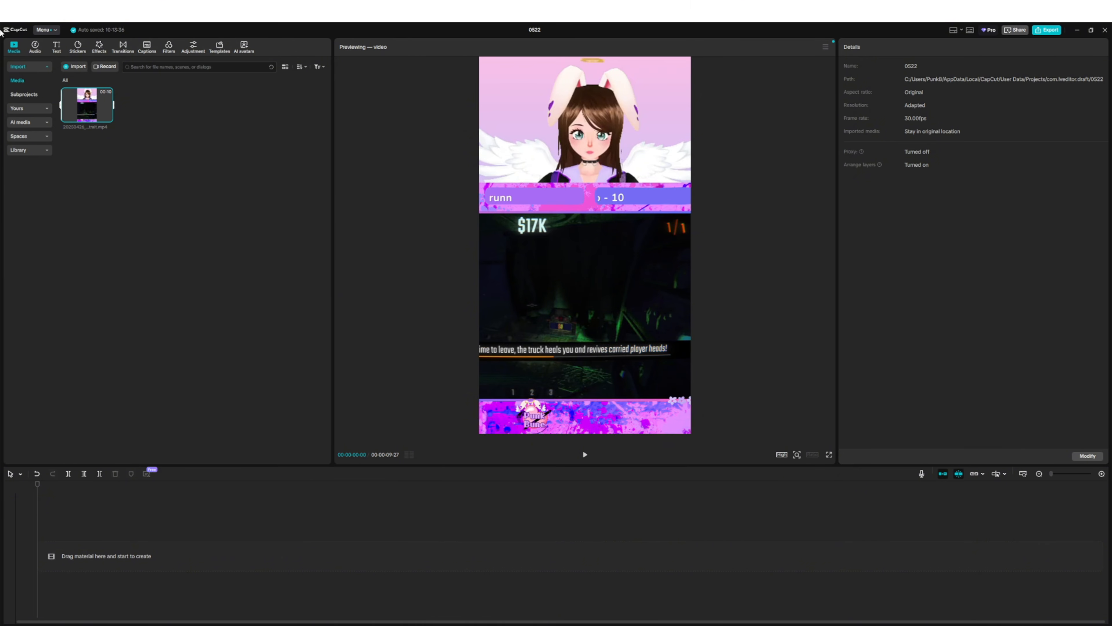
- Place the portrait clip on the main timeline track and insert the imported purple video at the start
drag(85, 116, 82, 556)
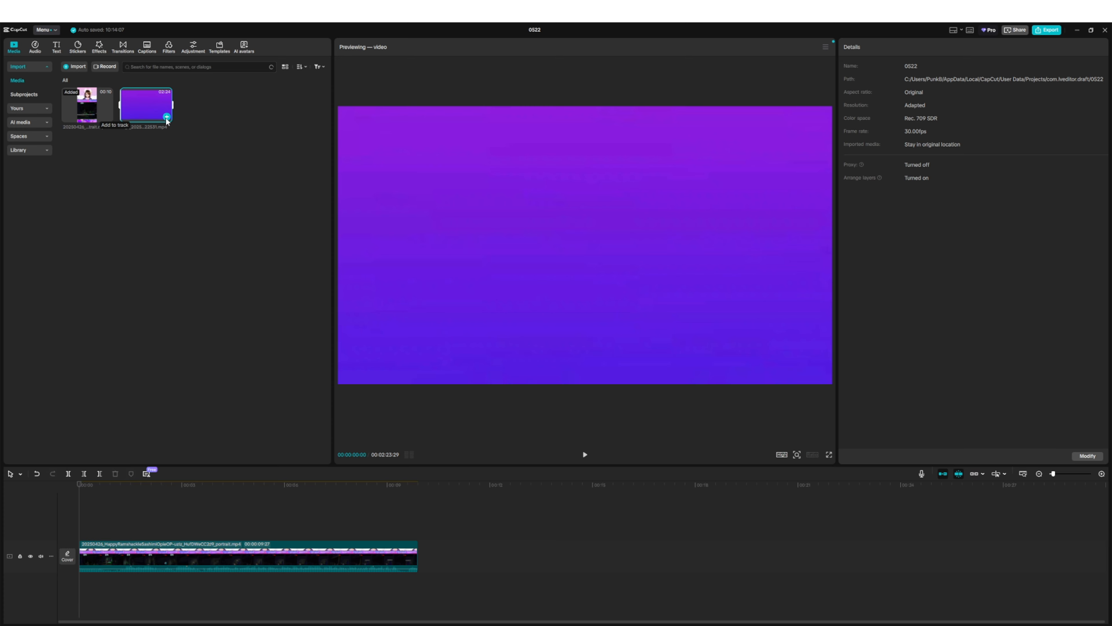
click(167, 117)
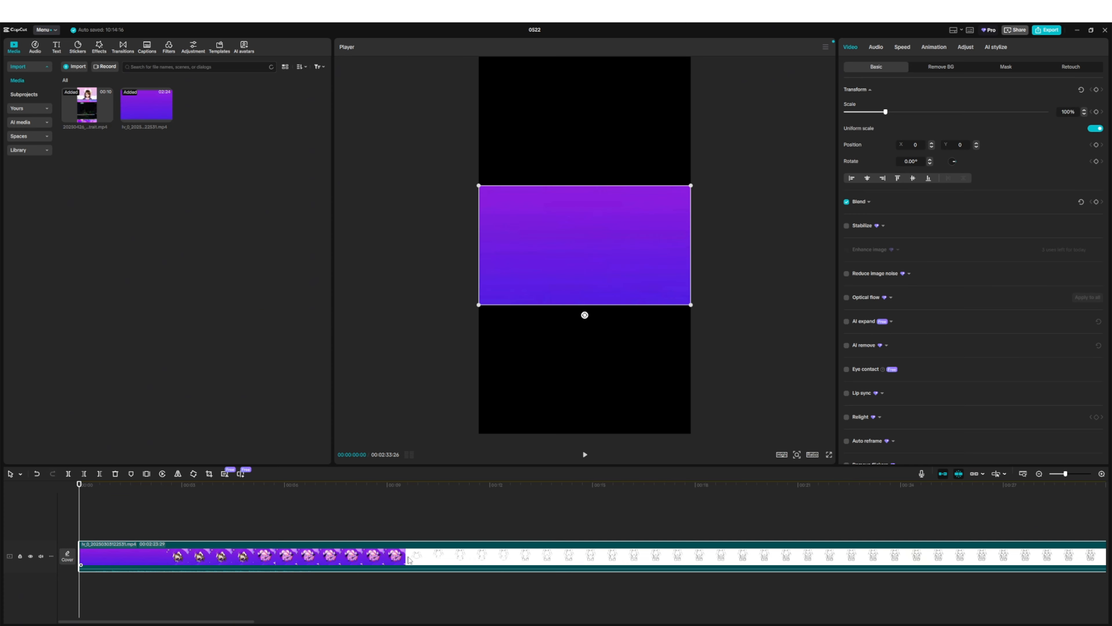
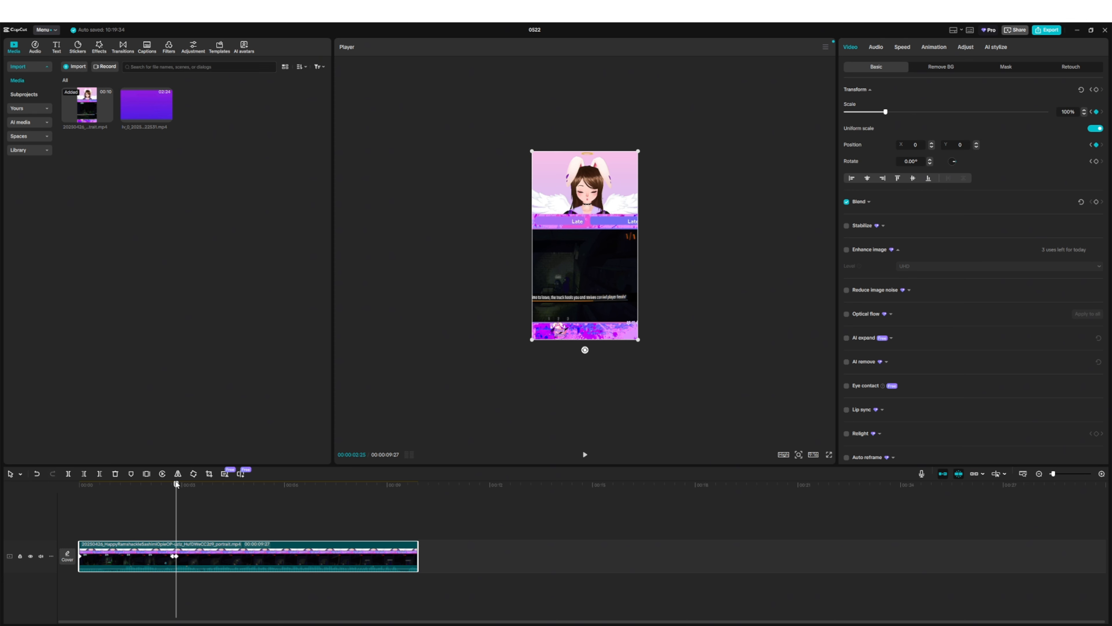
- Play the clip from the start to review the zoom keyframe animation
drag(176, 484, 22, 498)
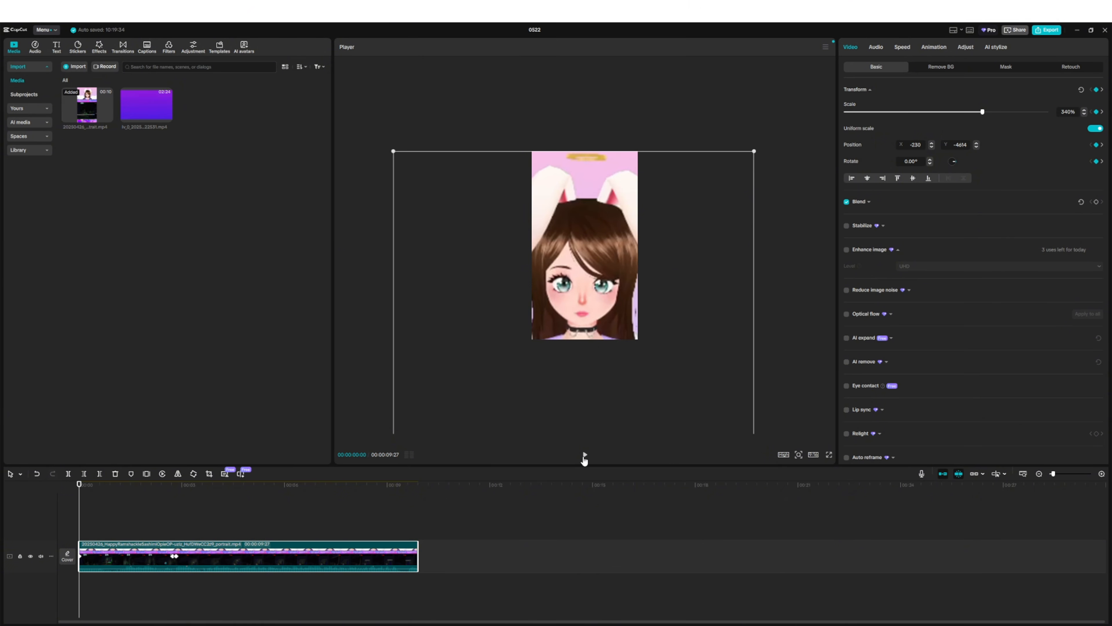
click(585, 456)
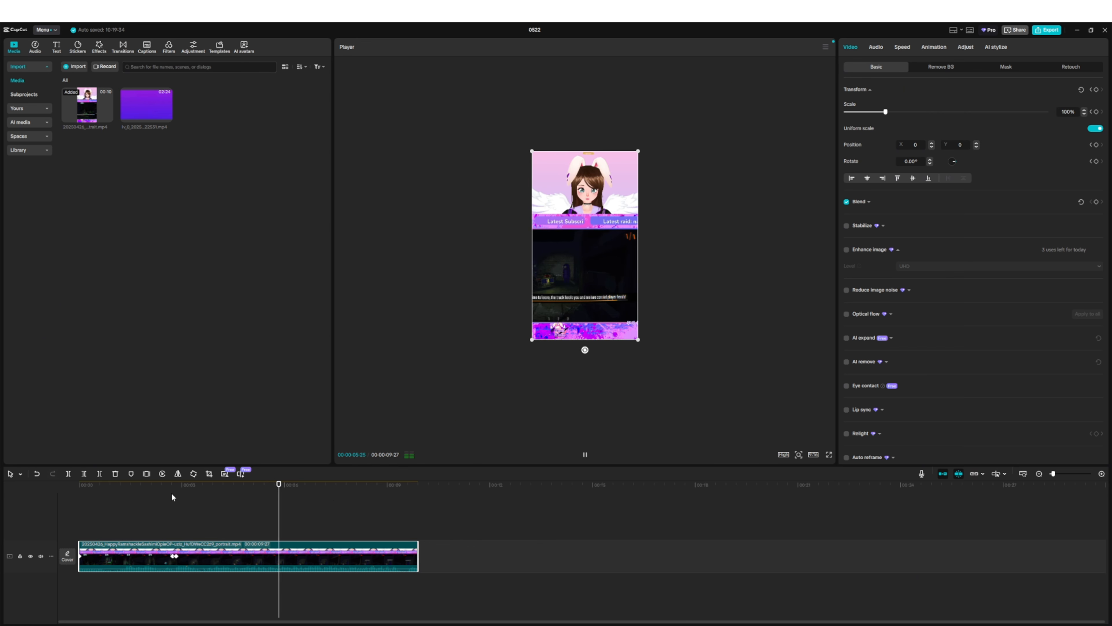
click(586, 454)
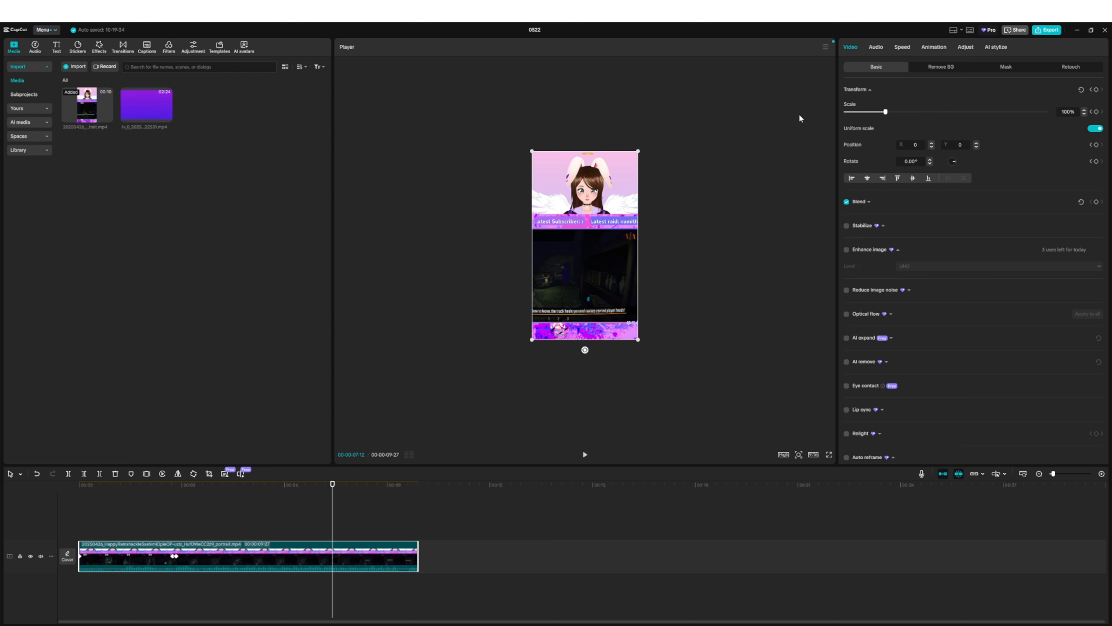
- At about 00:00:04:10, enlarge the clip to 235% and reposition it to frame the bunny-eared character's face
click(228, 484)
drag(638, 339, 709, 465)
drag(522, 359, 584, 372)
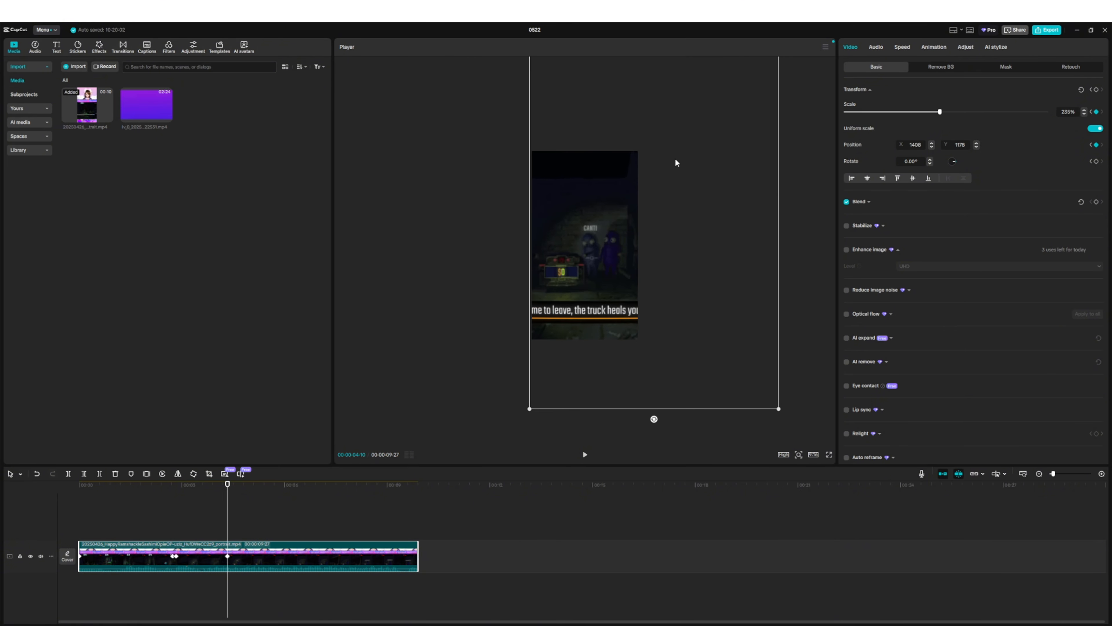
drag(676, 164, 587, 269)
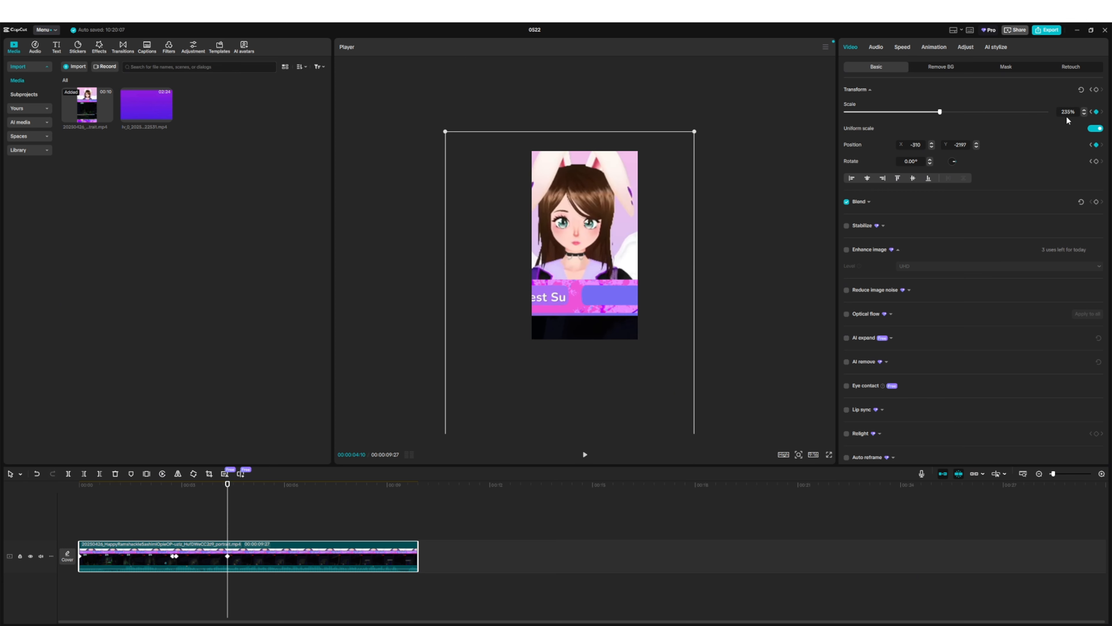
- Set the clip's scale to 100% and move it back to fill the portrait frame
text(100)
key(Return)
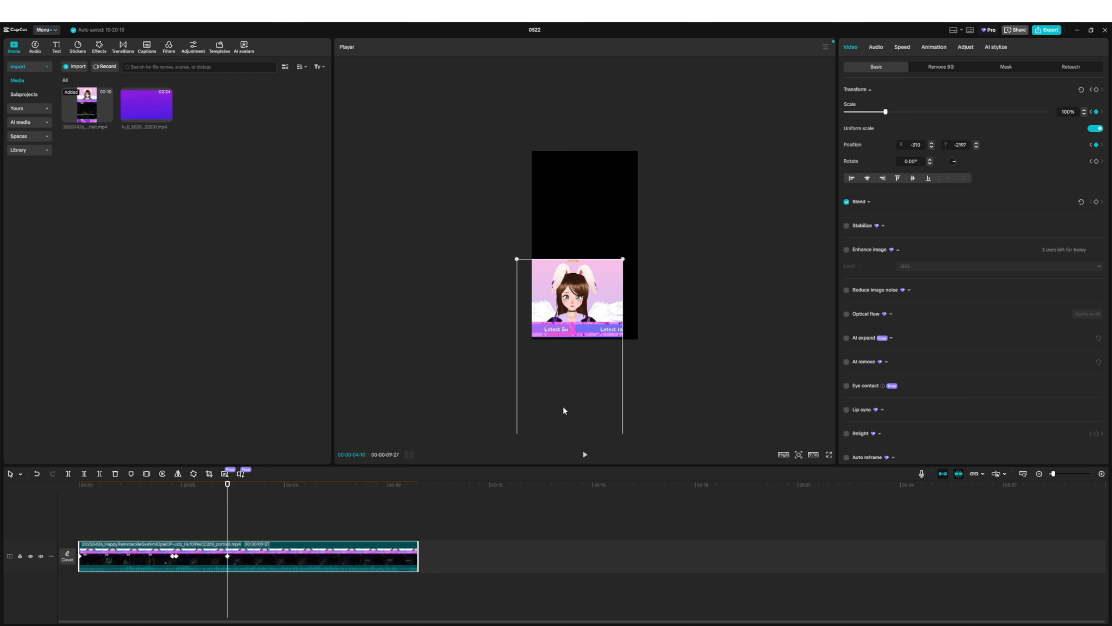
drag(563, 410, 569, 293)
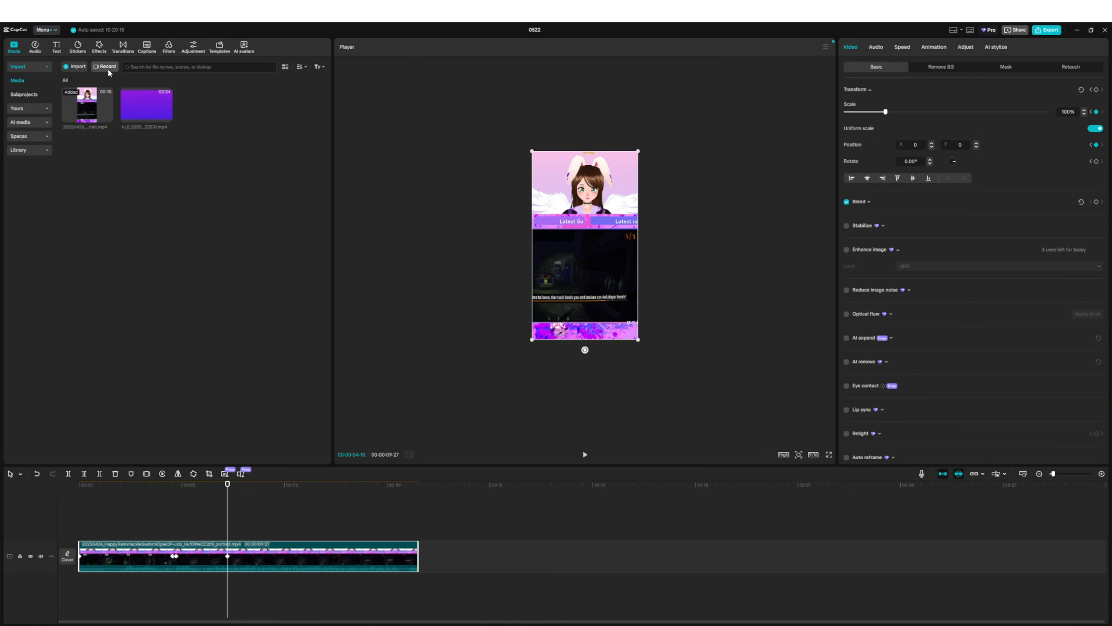
- Search the video effects for "shake", add the fourth Shake result at the playhead and shorten it to end at about 00:00:04:22
click(99, 49)
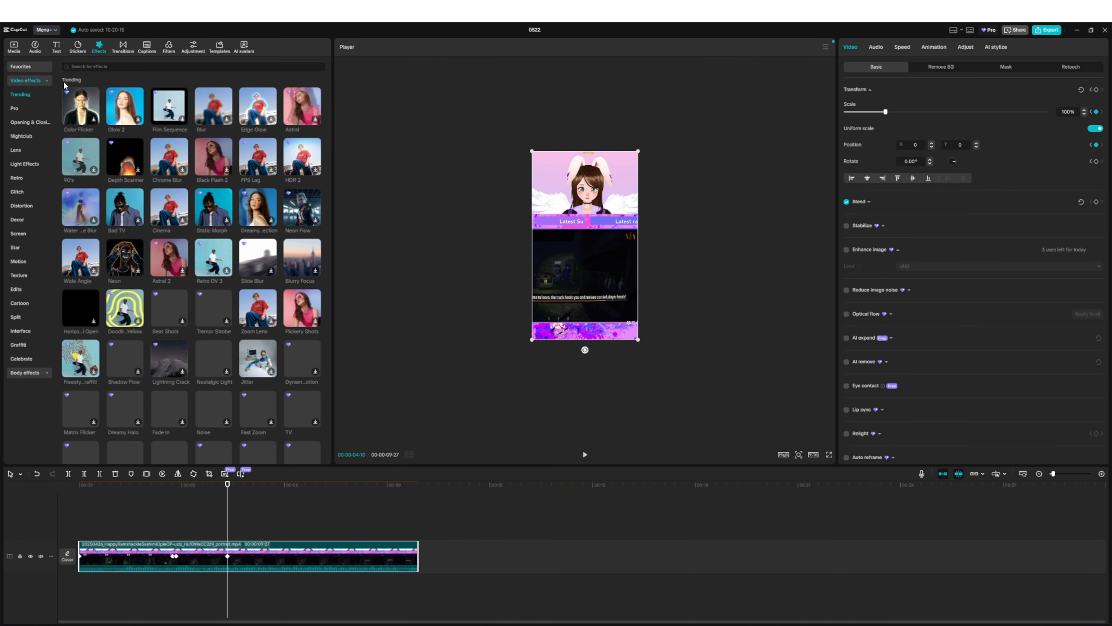
click(96, 66)
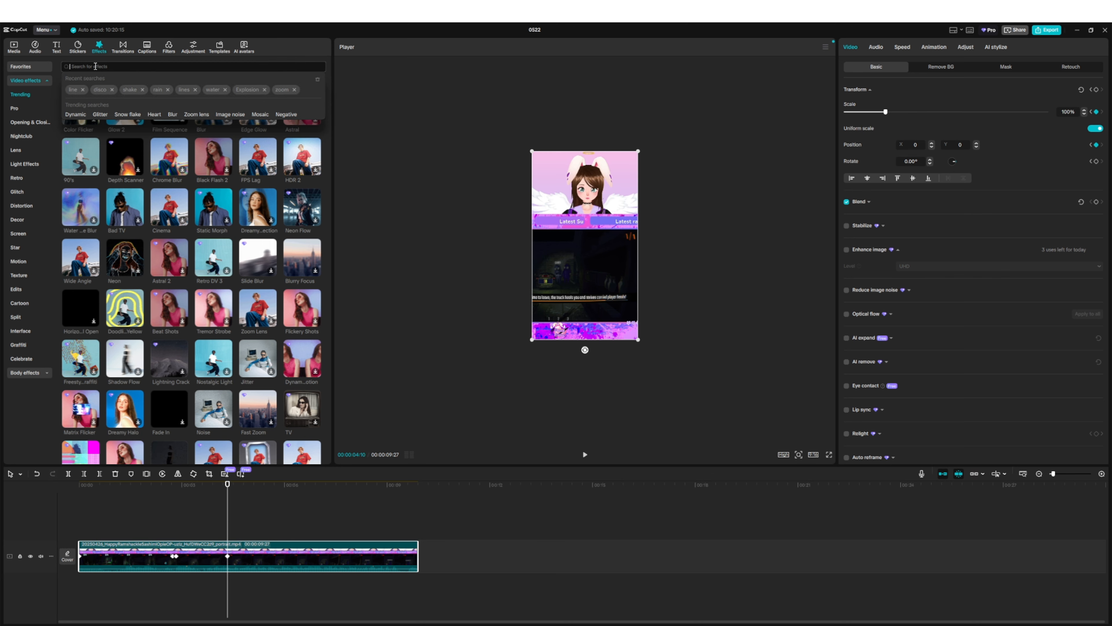
text(shake)
key(Return)
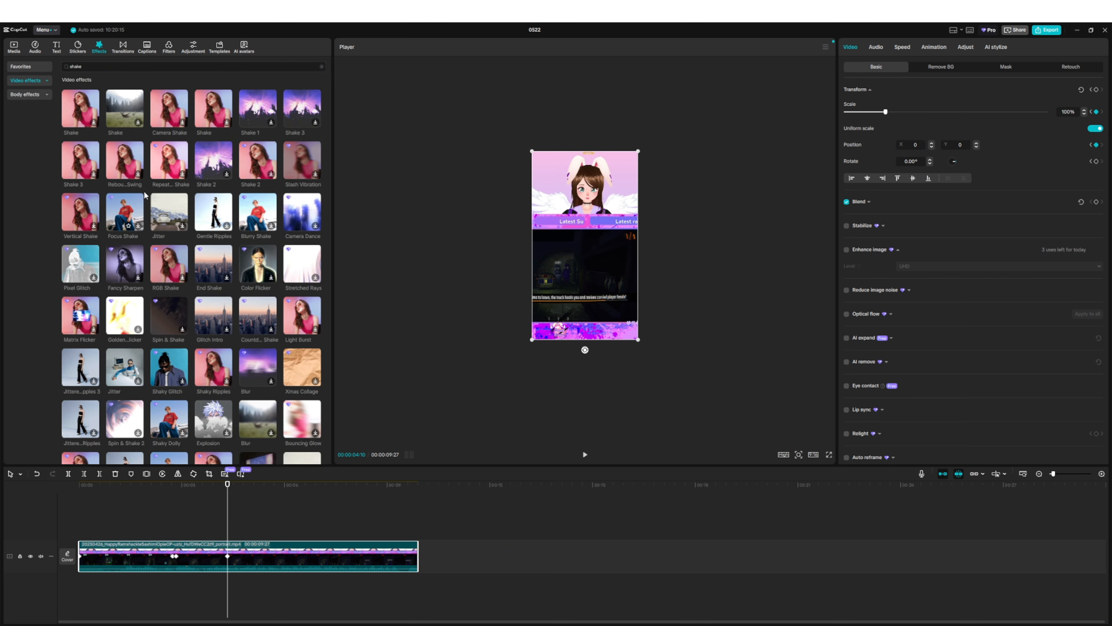
click(211, 117)
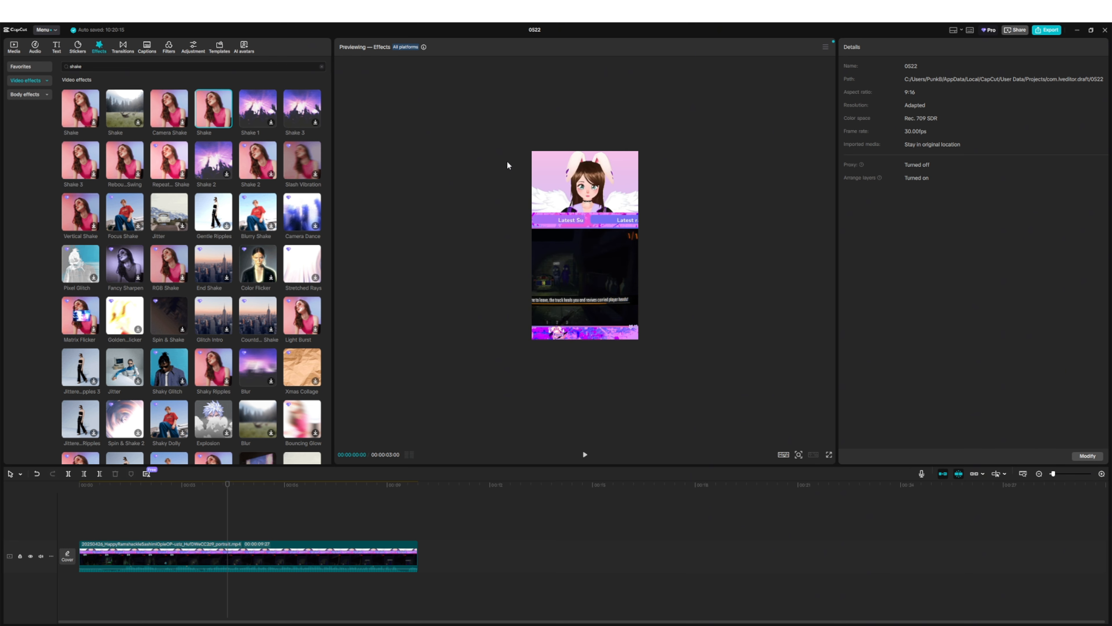
click(227, 122)
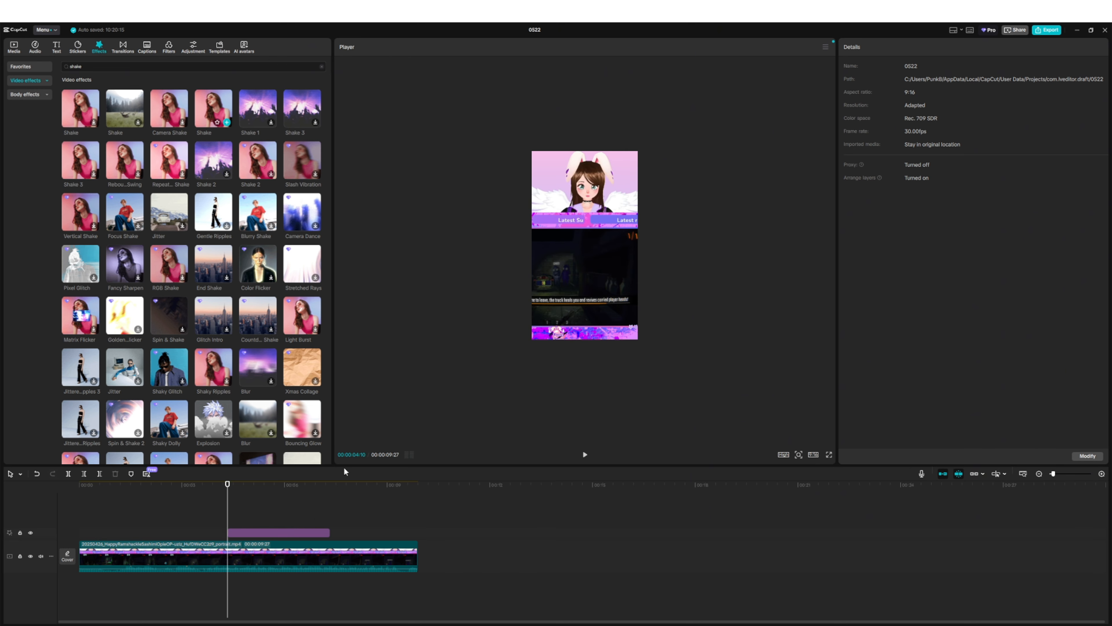
drag(330, 533, 243, 538)
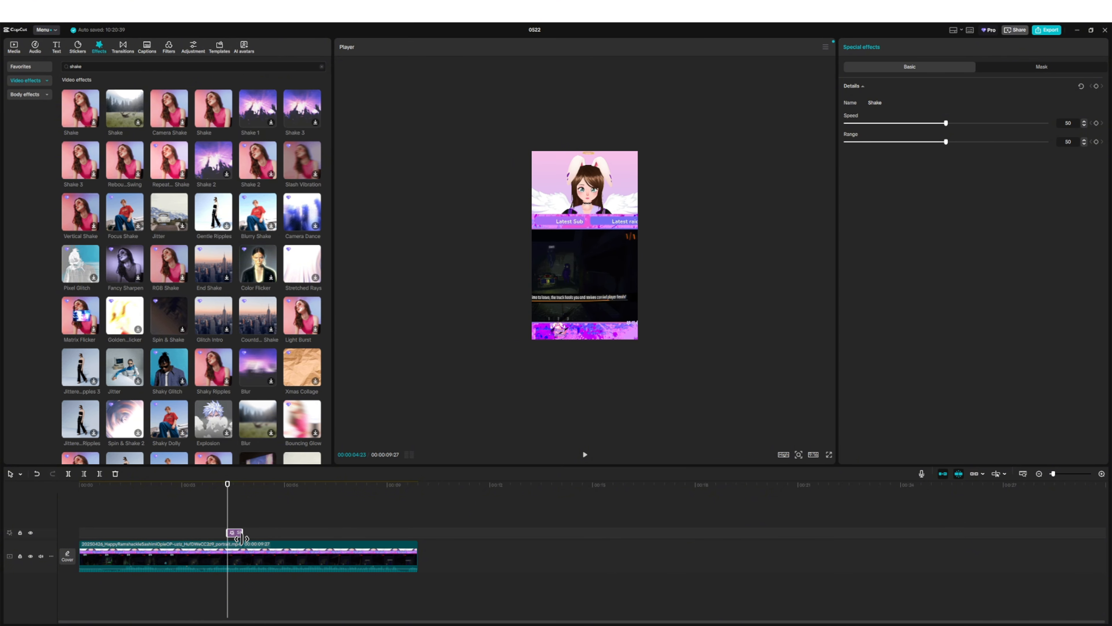
- Preview the clip with the Shake effect and return the playhead to the effect's start
click(585, 456)
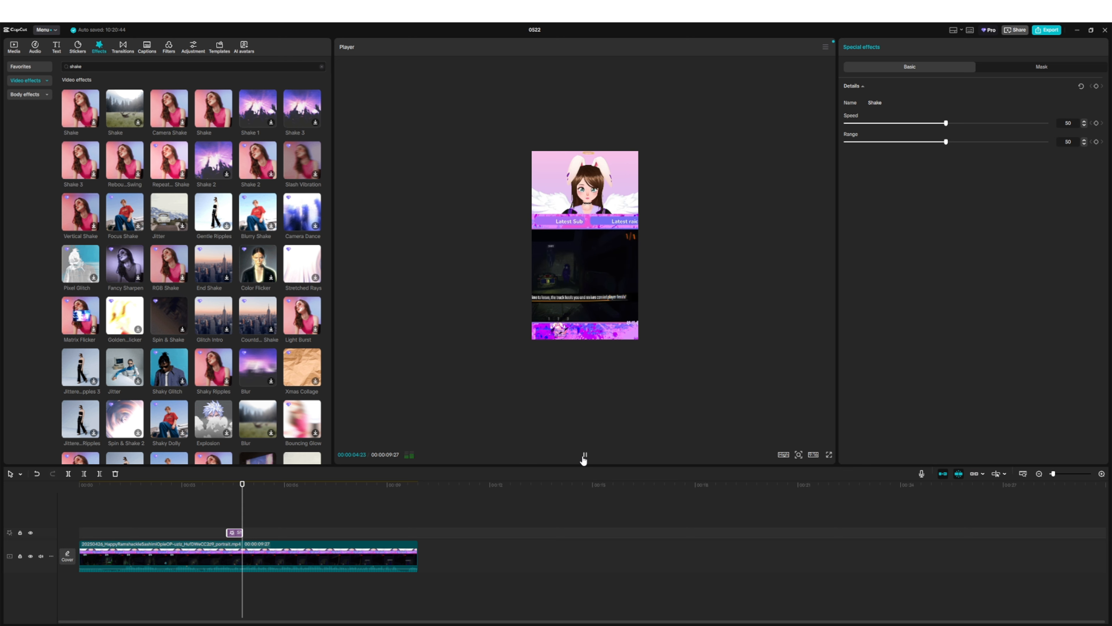
click(585, 456)
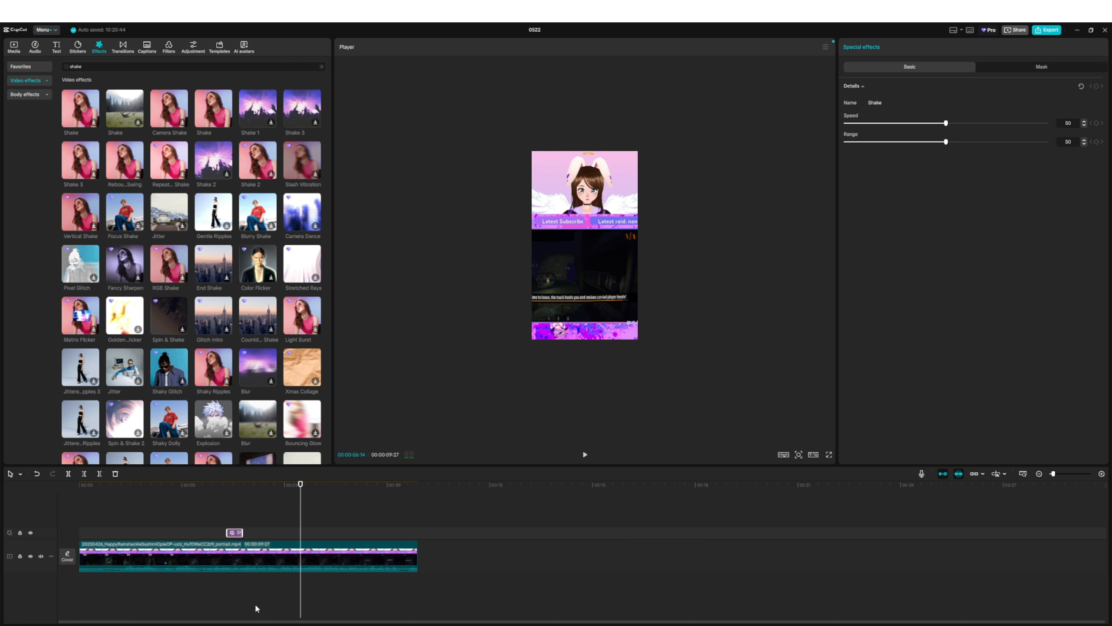
click(227, 486)
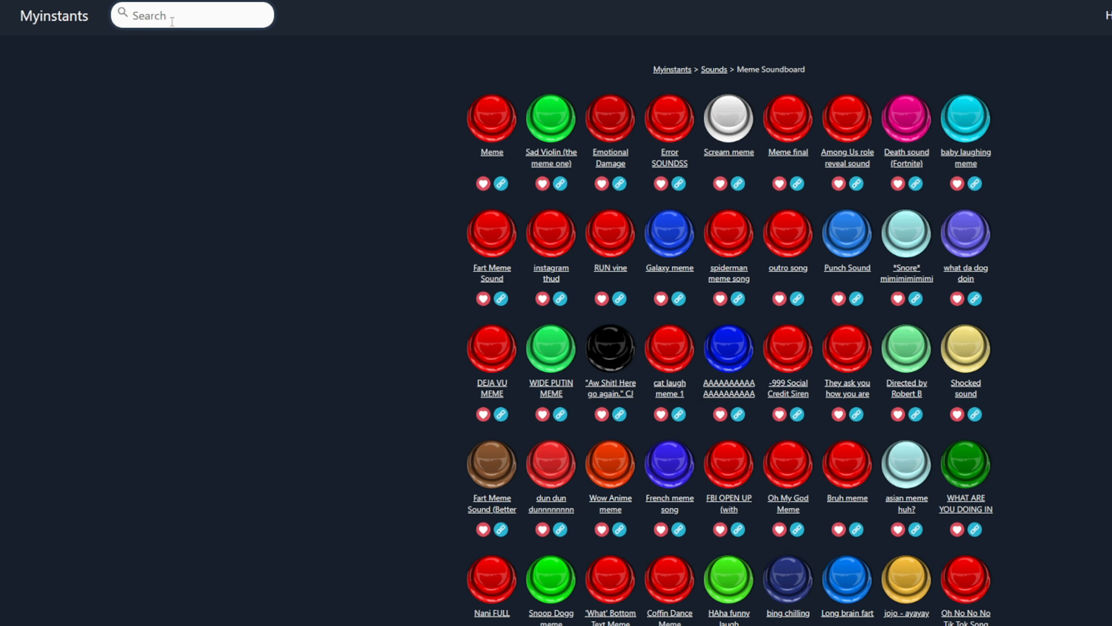
- On the Myinstants website, search for "boom" and download VINE BOOM SOUND as an MP3
click(169, 18)
text(boom)
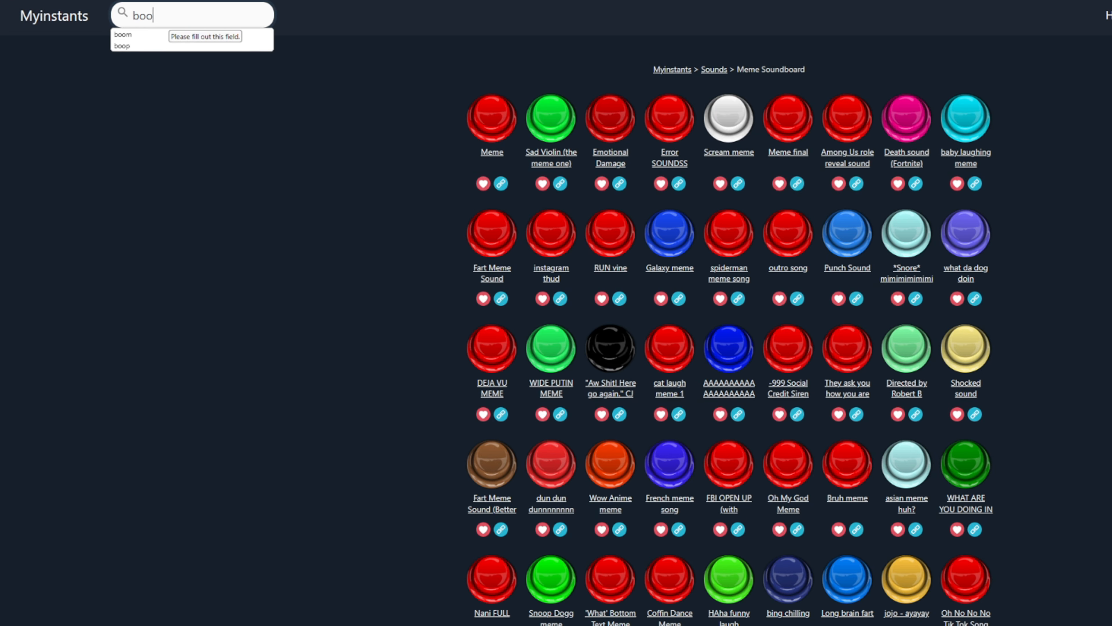
key(Return)
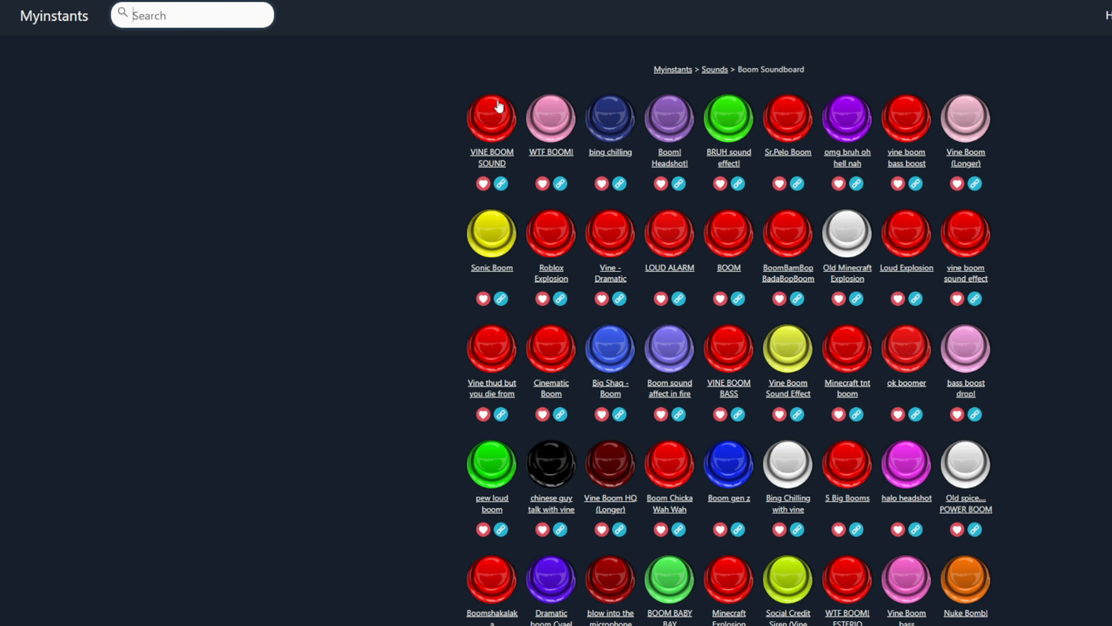
click(502, 117)
click(492, 160)
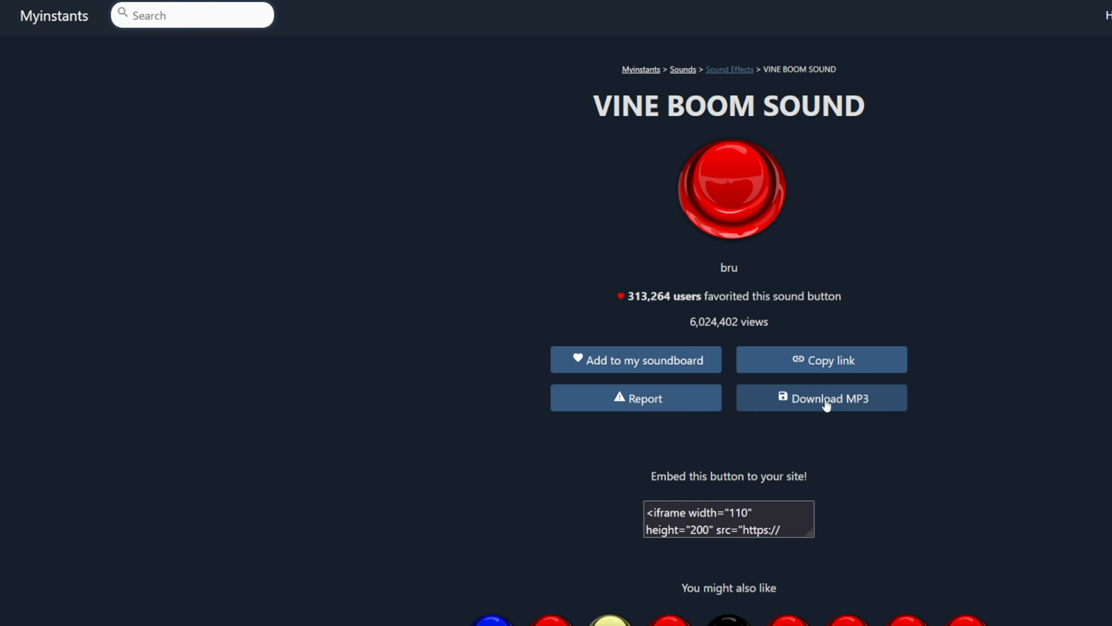
click(854, 401)
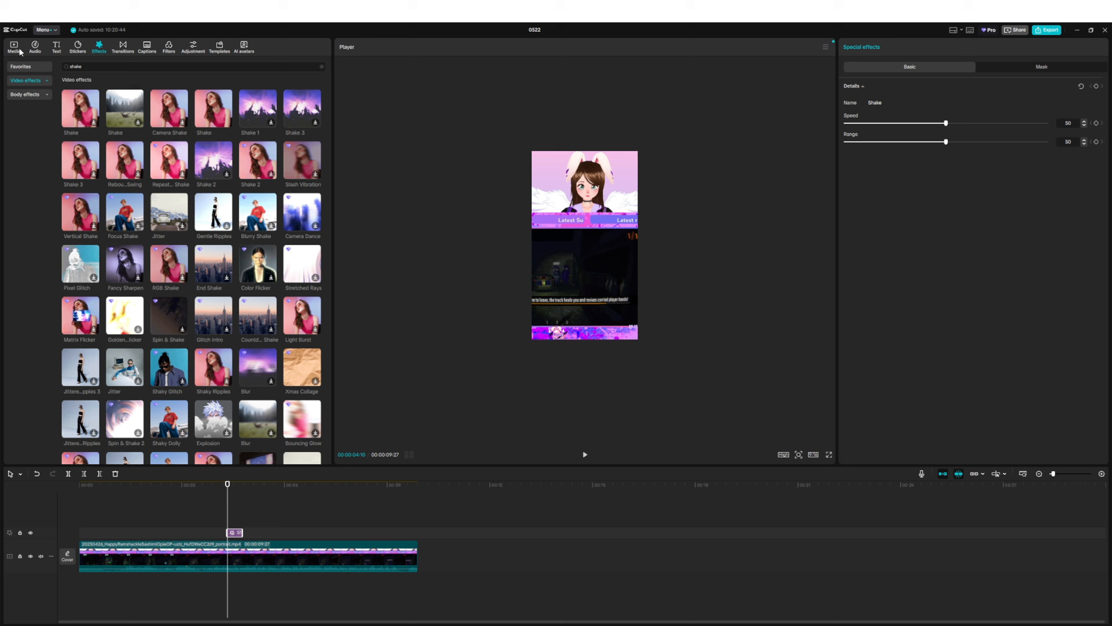
- Switch back to CapCut, import vine-boom(1) from Downloads and place it beneath the clip, trimmed to the Shake effect's span
click(20, 52)
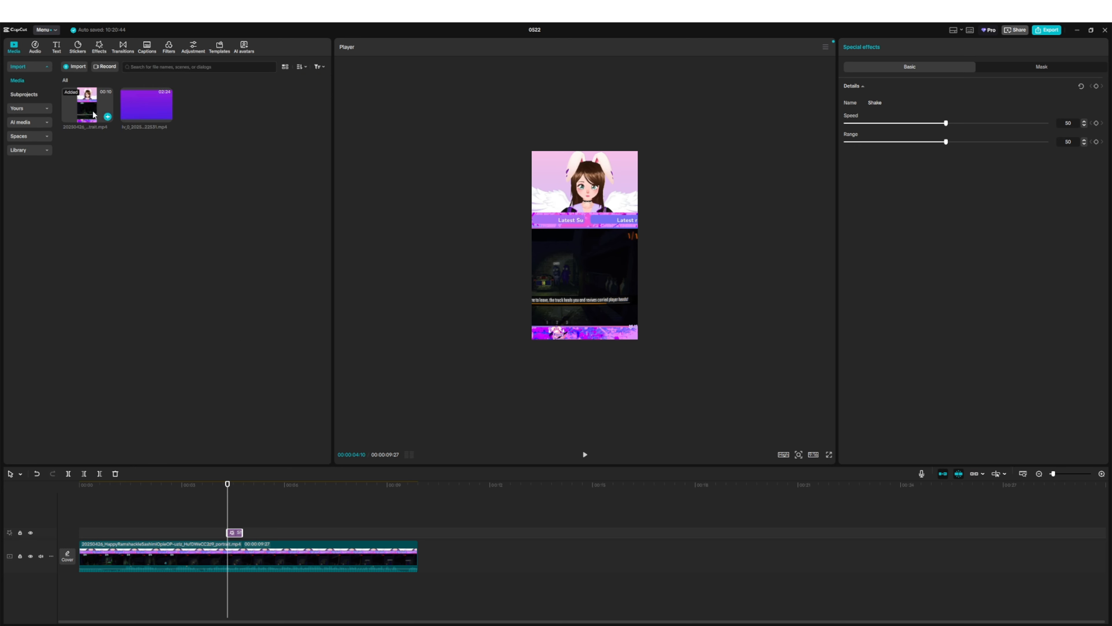
click(69, 70)
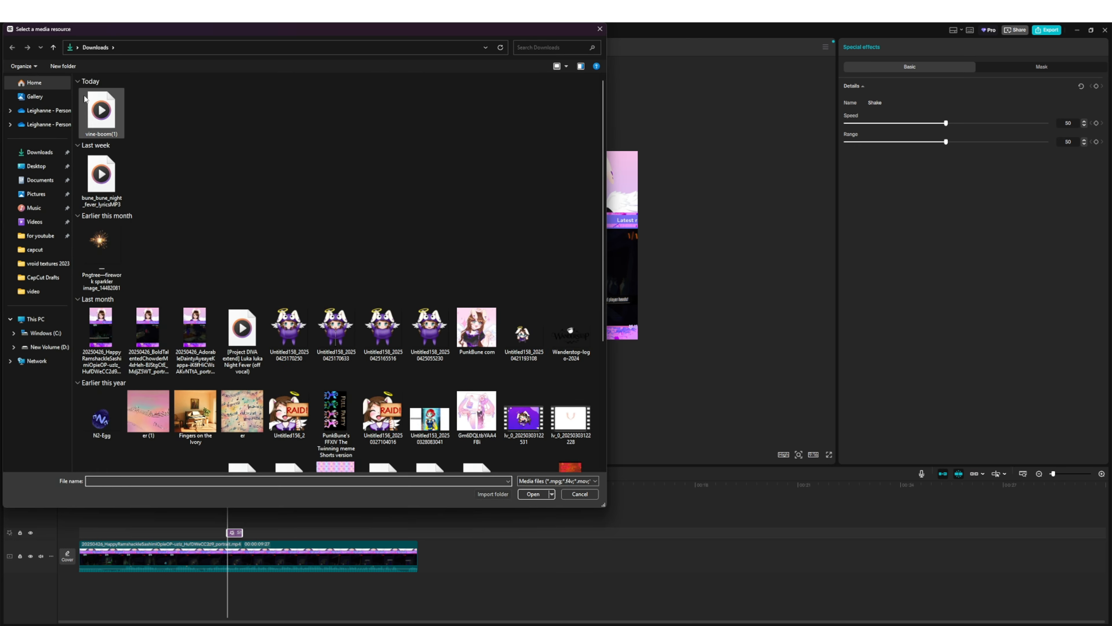
double_click(102, 112)
drag(221, 122, 242, 584)
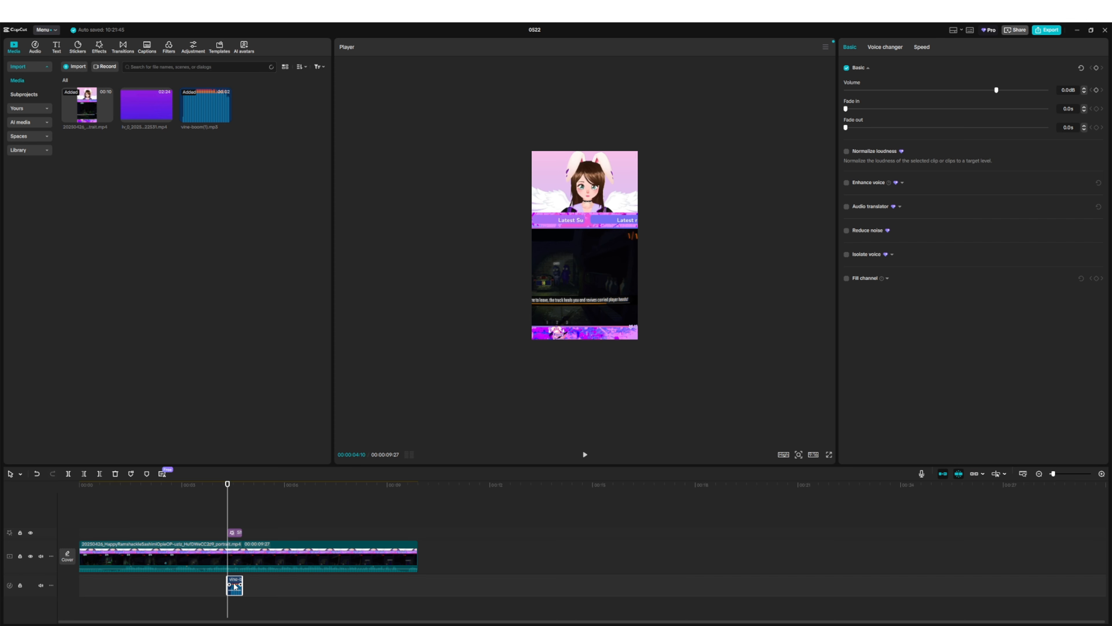
drag(243, 579, 274, 581)
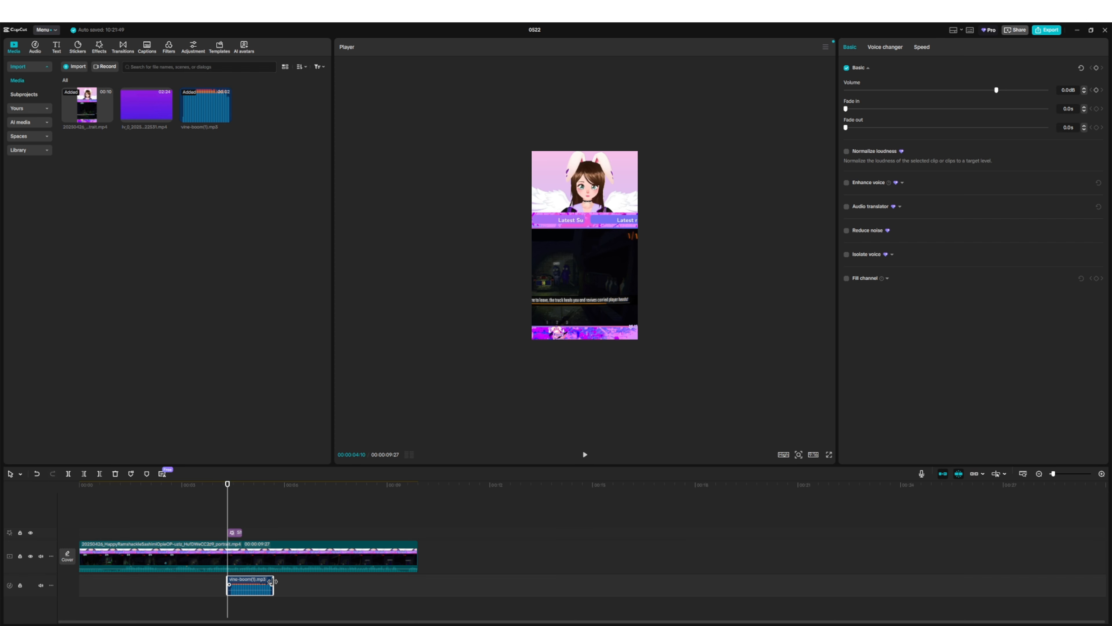
drag(276, 581, 243, 587)
- Give the vine boom sound a fade-out of about 0.2 s and show its voice changer filters
drag(844, 129, 890, 134)
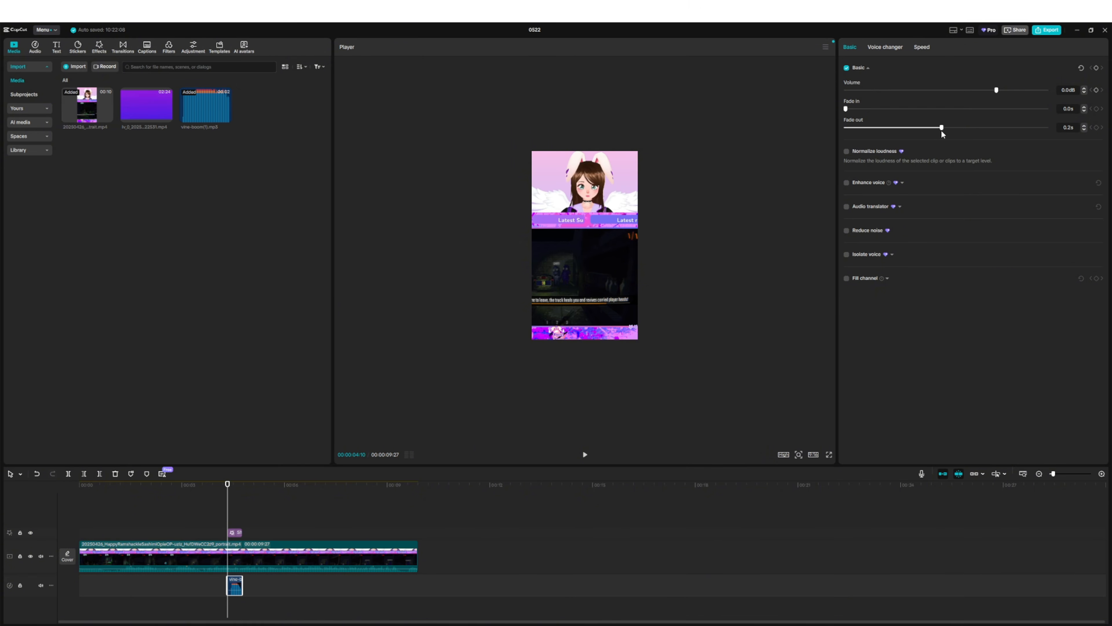
drag(946, 137, 954, 137)
click(885, 46)
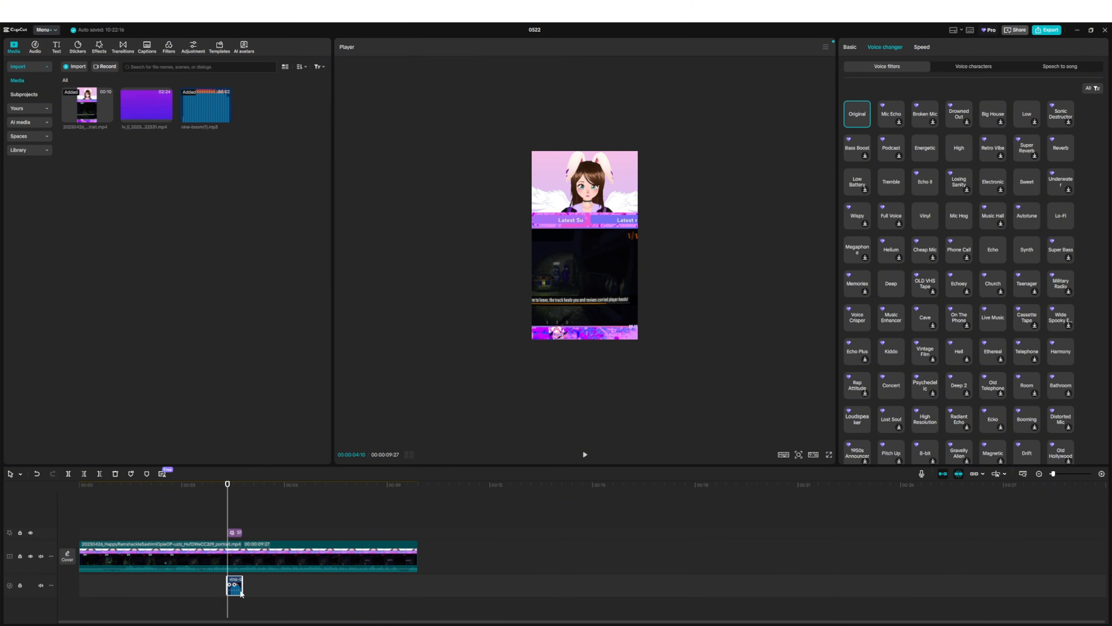
- Delete the vine boom sound and the Shake effect from the timeline
key(Delete)
click(236, 533)
key(Delete)
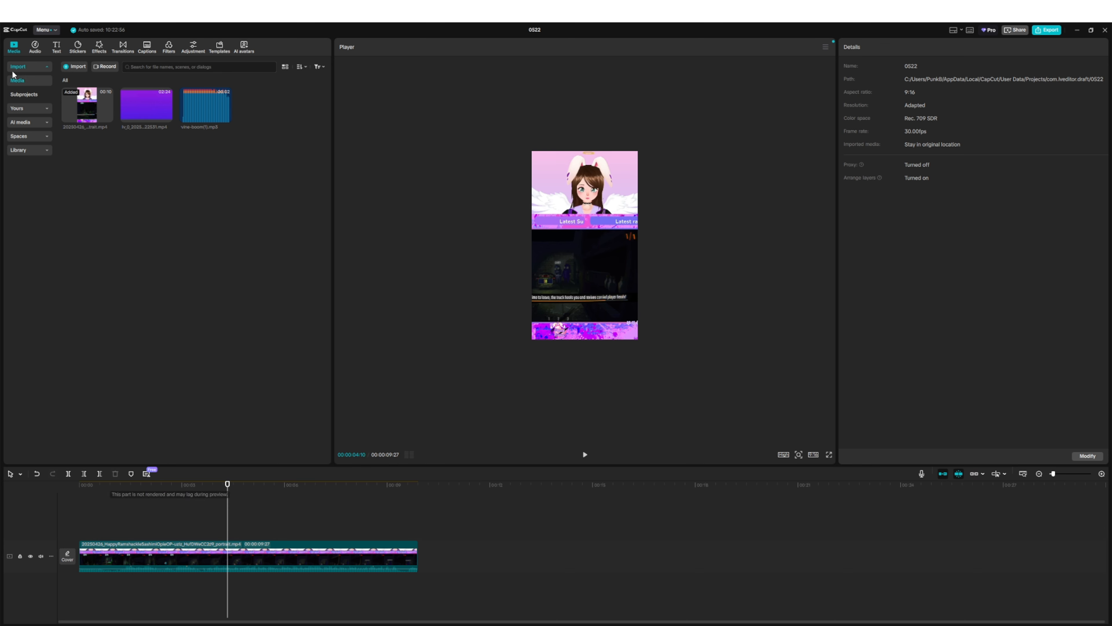
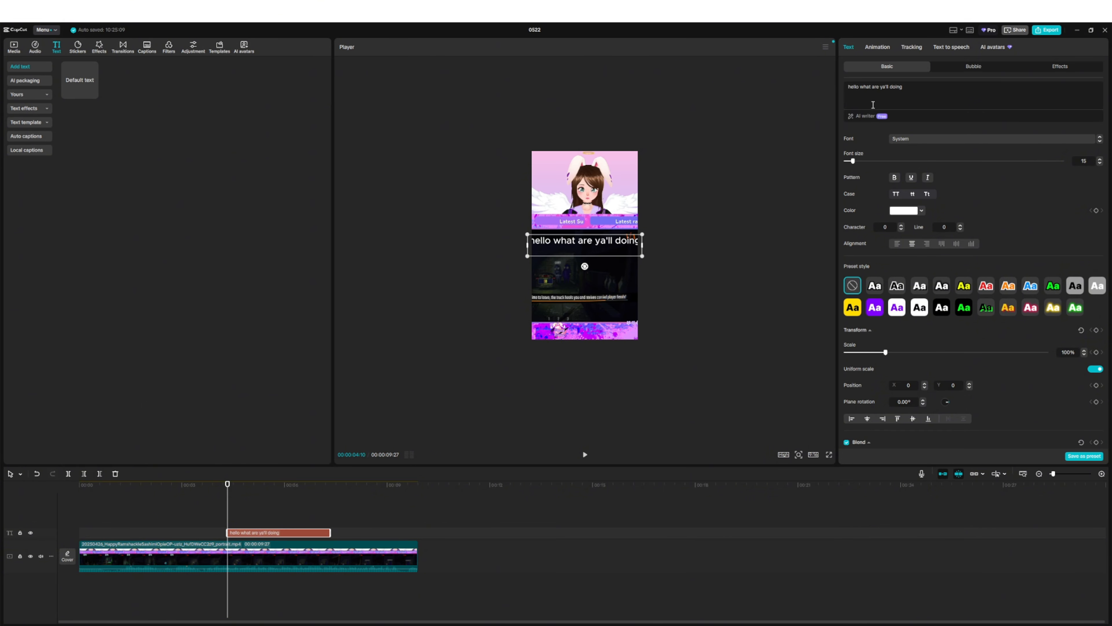
- Break the caption before "are ya'll doing" into two lines, scale it to about 112% and move it to the middle of the gameplay area
key(Return)
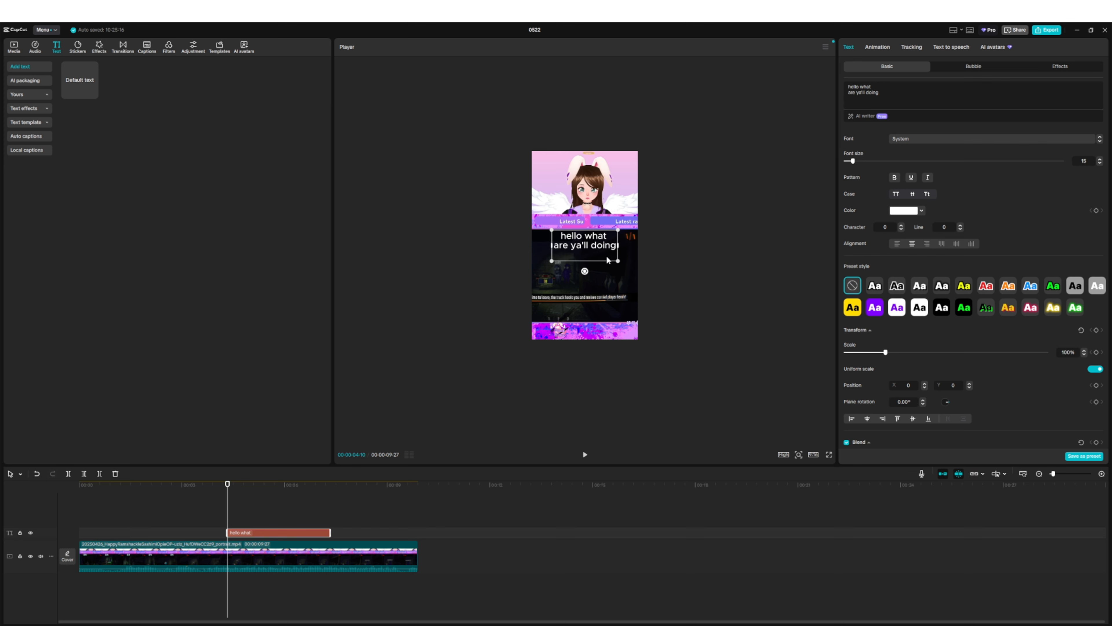
drag(622, 263, 599, 291)
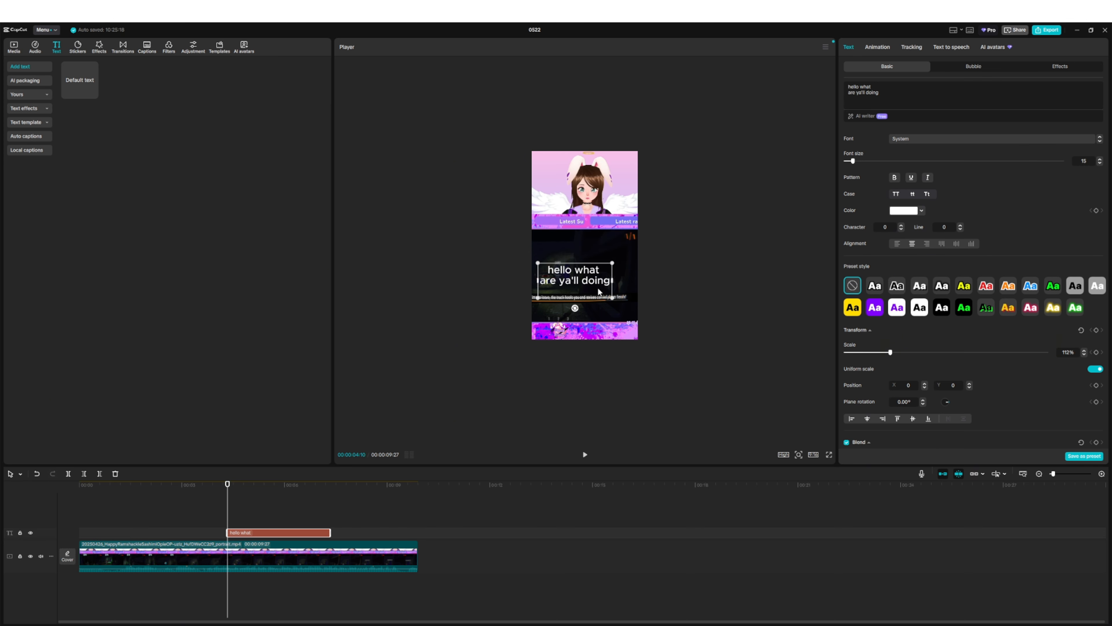
- Browse the caption's entrance animations and apply Type 2 with a duration of 2.6 s
click(879, 47)
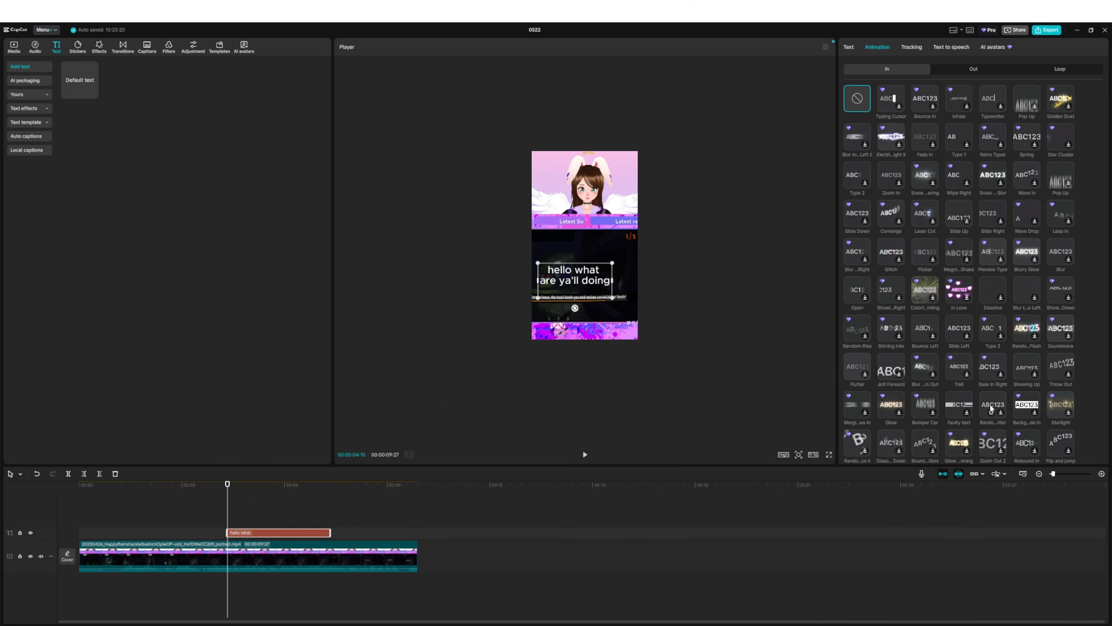
scroll(992, 409, down, 1)
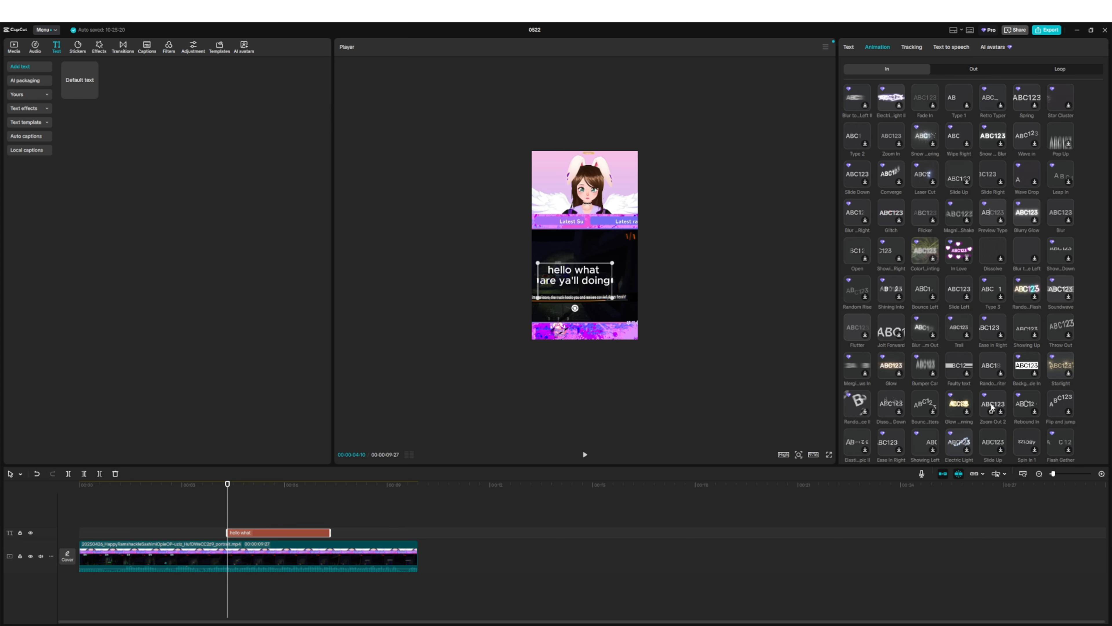
scroll(992, 409, down, 1)
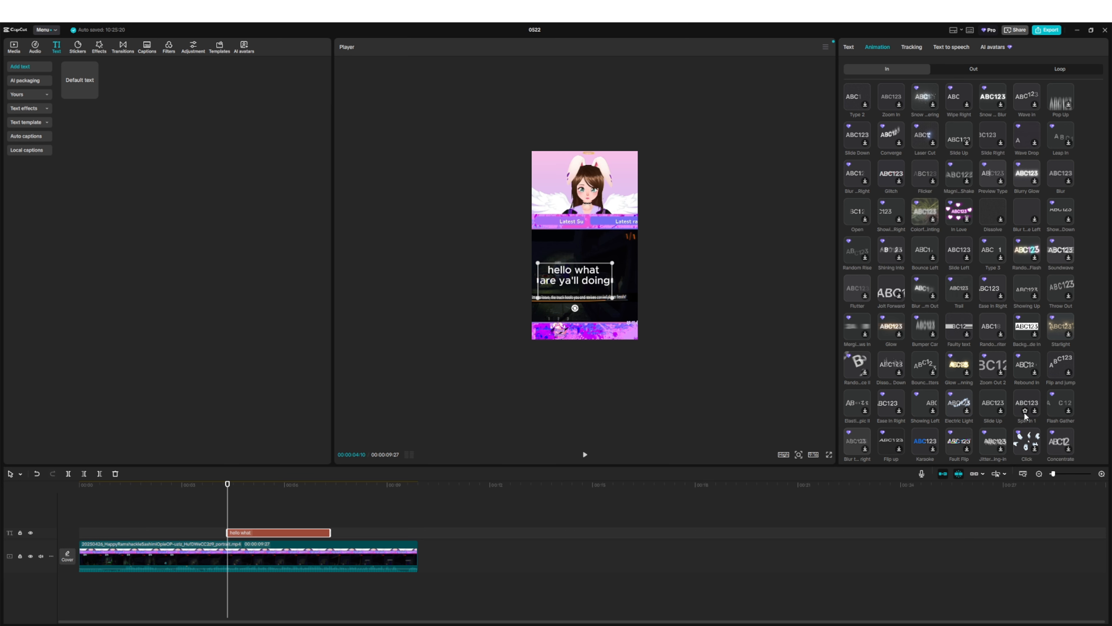
scroll(1019, 409, down, 3)
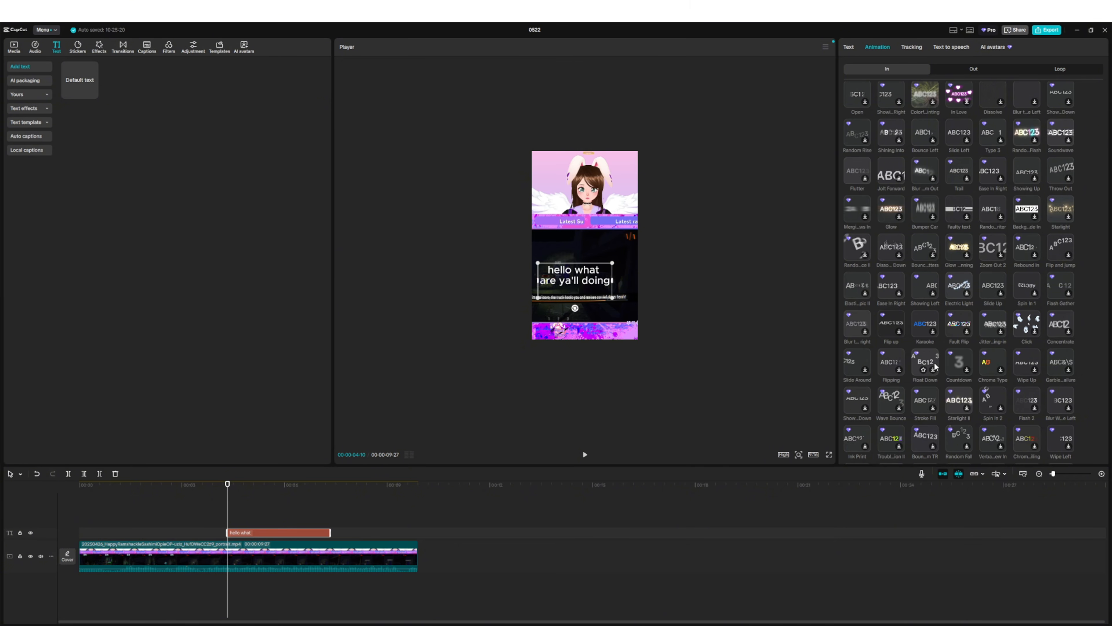
scroll(935, 369, down, 1)
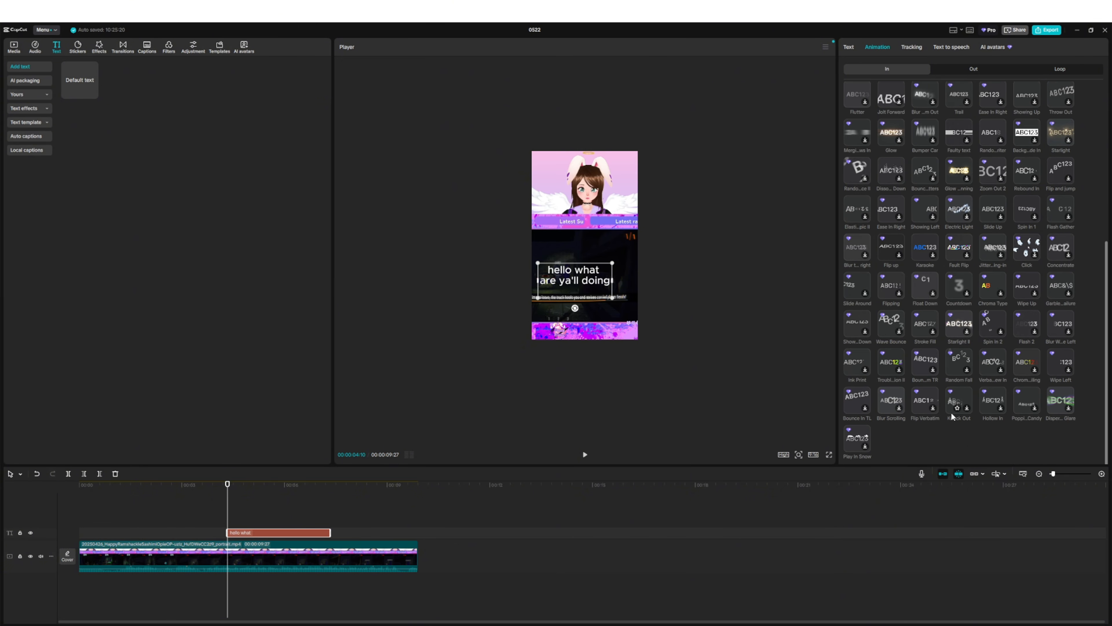
scroll(941, 373, up, 6)
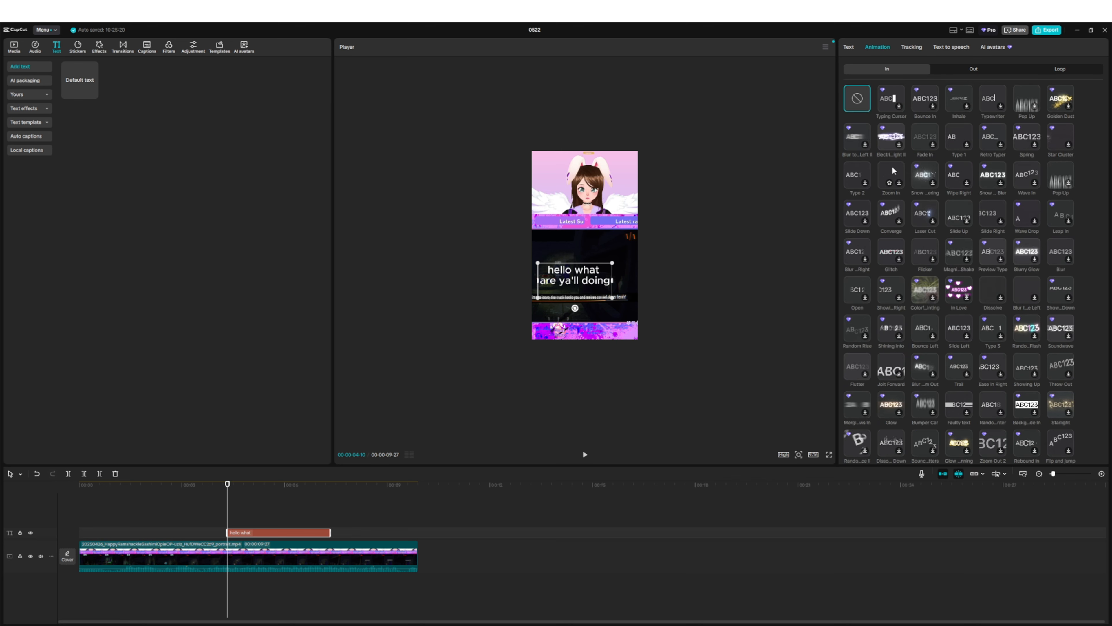
click(858, 177)
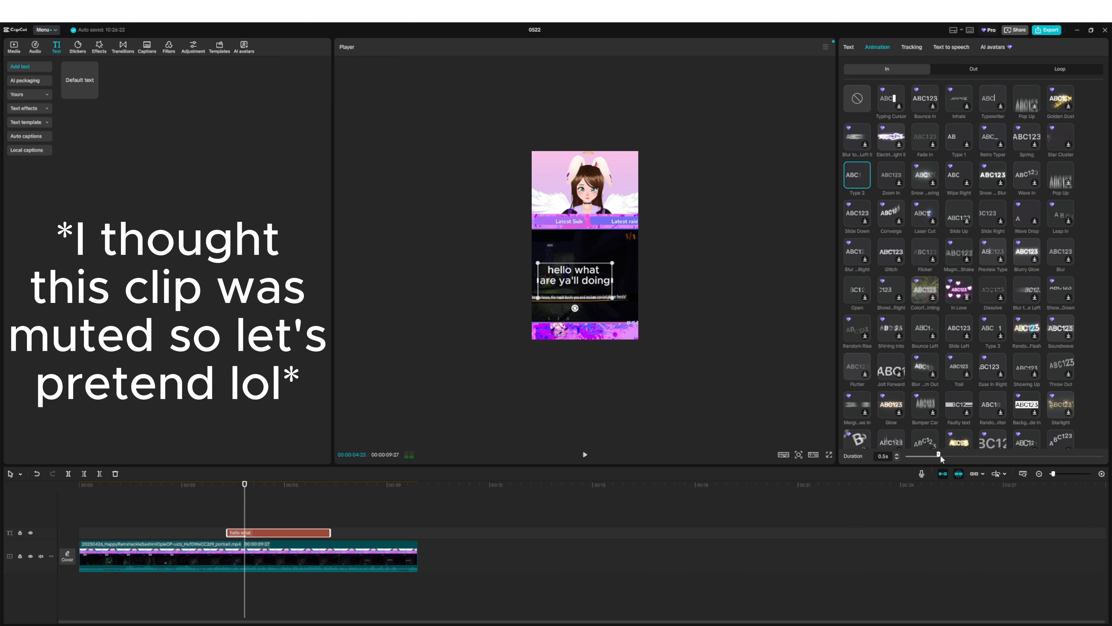
drag(994, 456, 1080, 455)
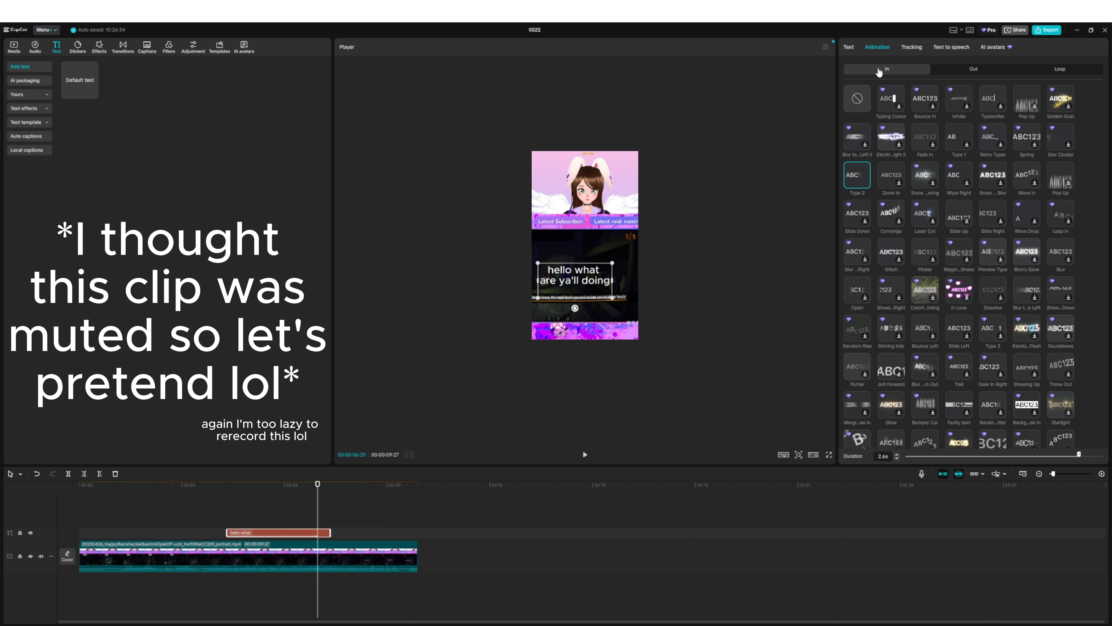
- Cut the second line out of the caption, leaving only "hello what"
click(850, 47)
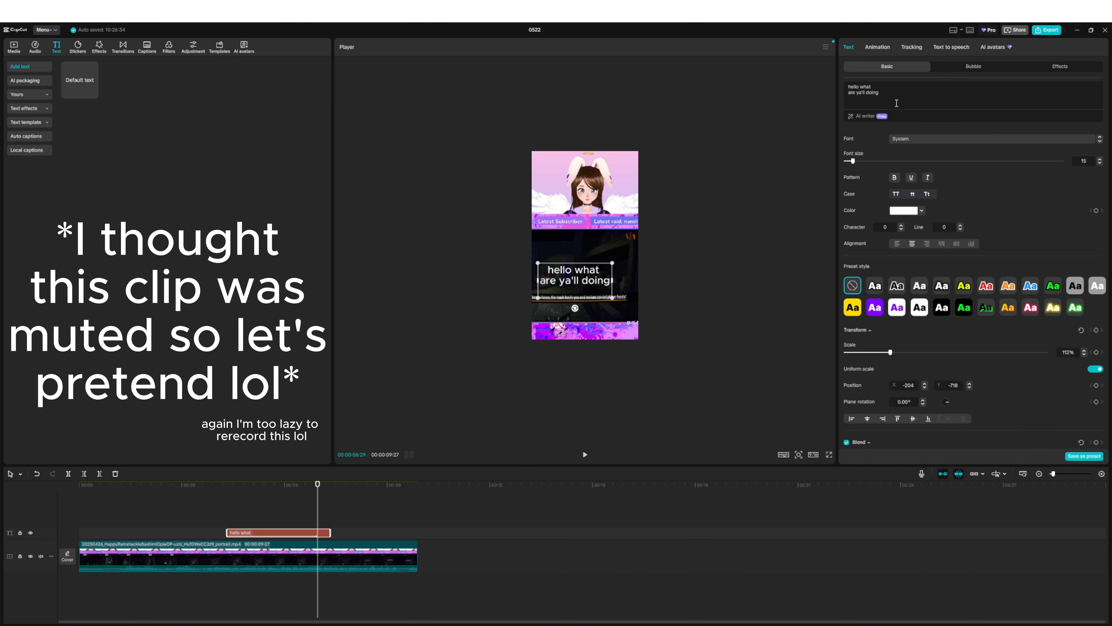
triple_click(846, 94)
key(ctrl+c)
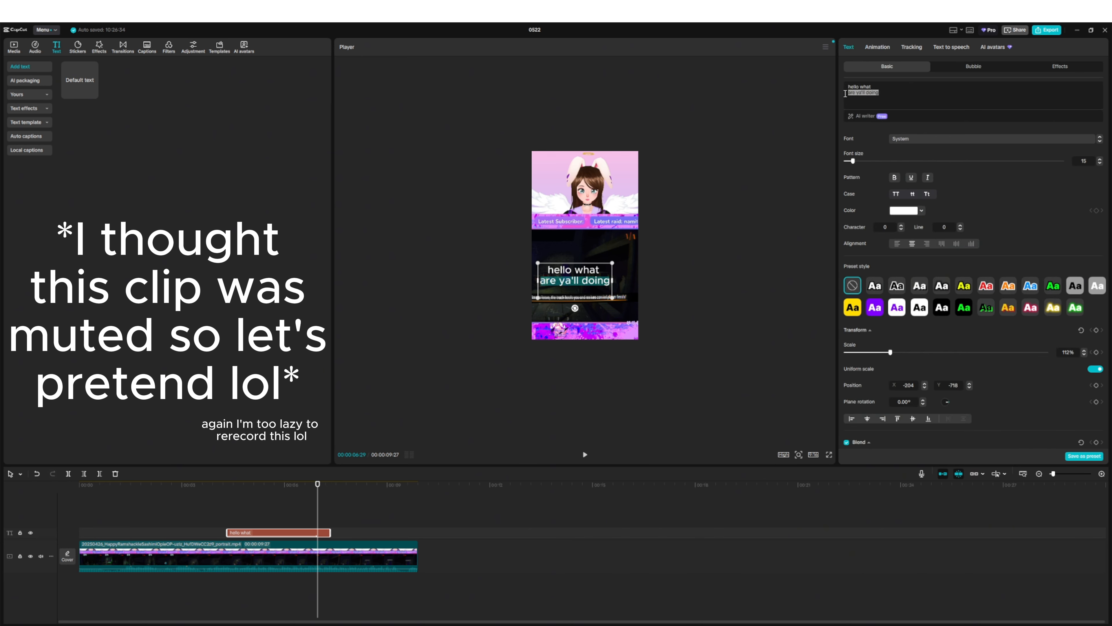
key(BackSpace)
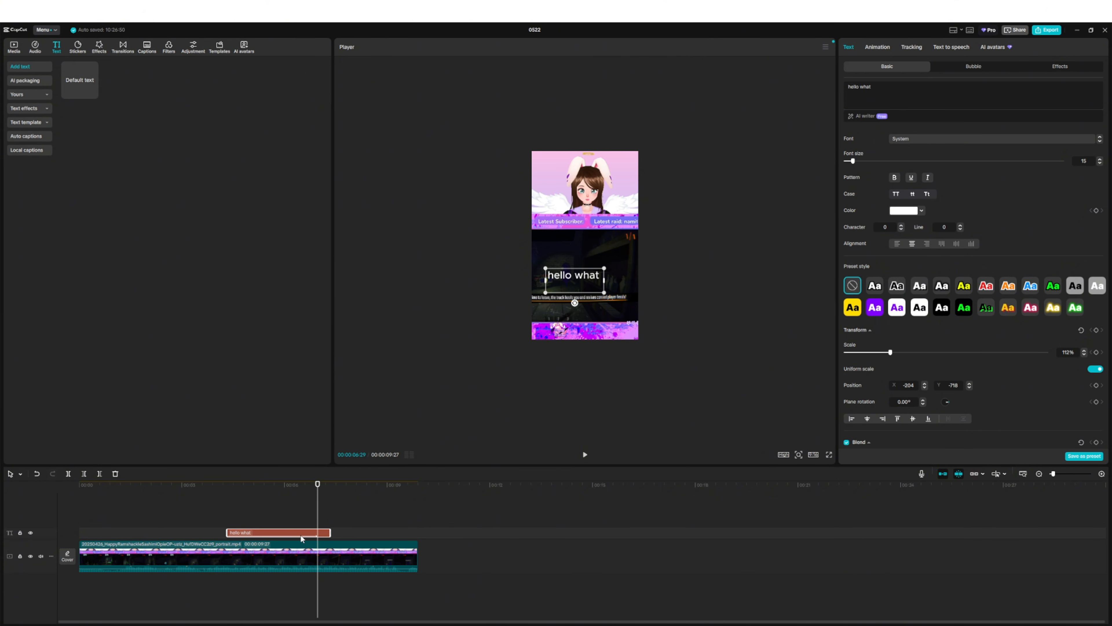
- Paste a copy of the caption at 00:00:06:29, change its text to "are ya'll doing", move it below the first and preview both
key(ctrl+v)
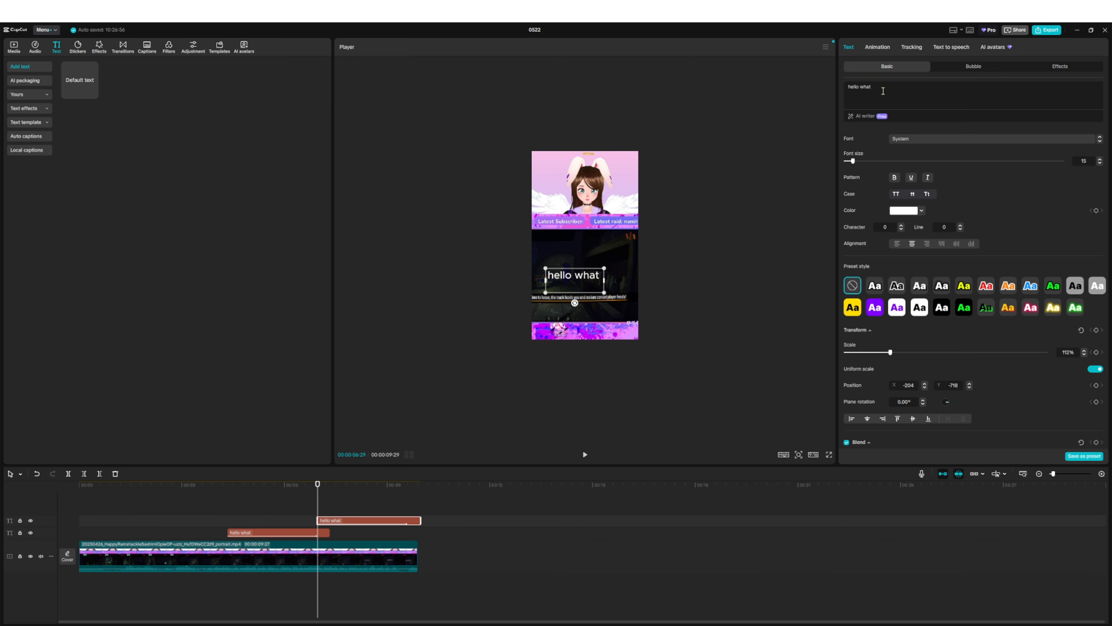
drag(883, 91, 824, 67)
key(ctrl+v)
drag(317, 490, 330, 490)
drag(569, 281, 566, 312)
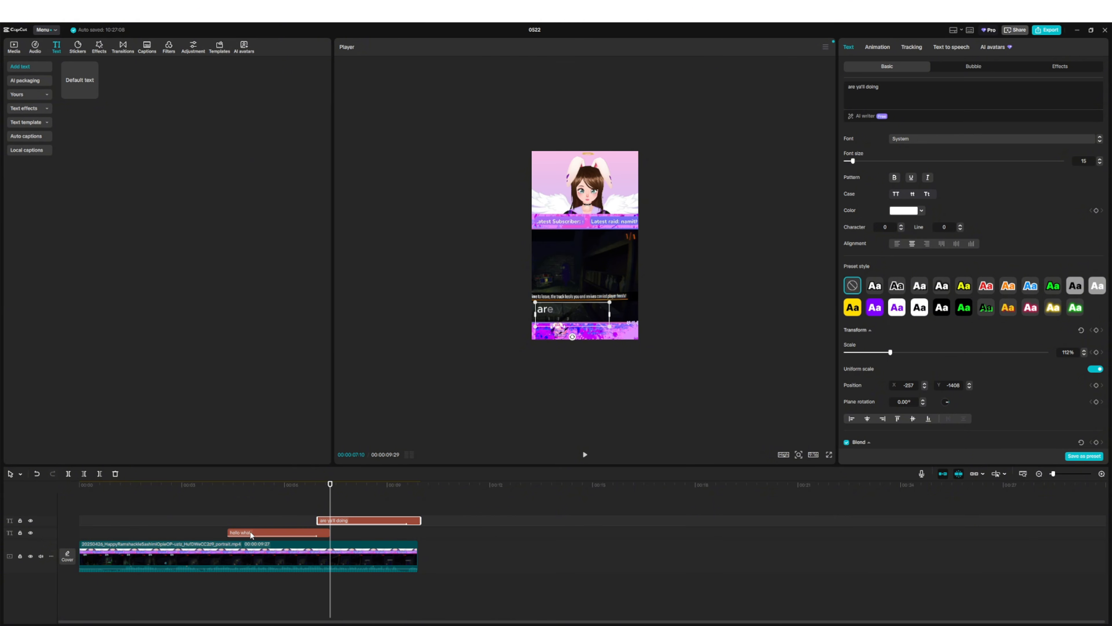
drag(235, 488, 215, 486)
click(586, 455)
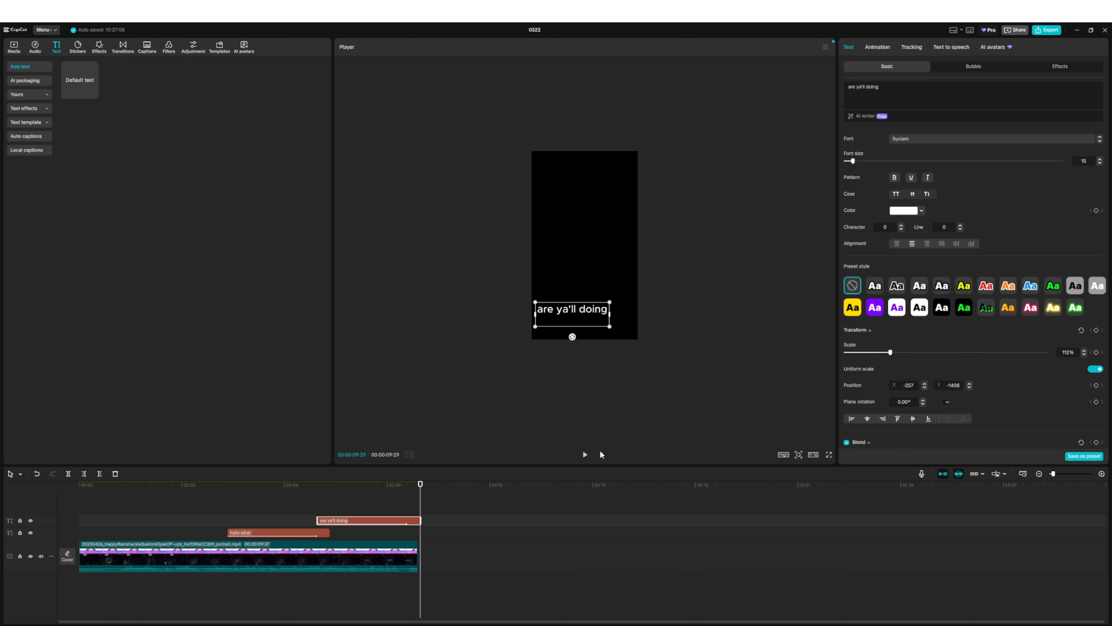
- Search the stickers for "box", add the pink-to-cyan gradient bar at 00:00:04:27 and enlarge it to about 279% over the bottom banner
click(247, 495)
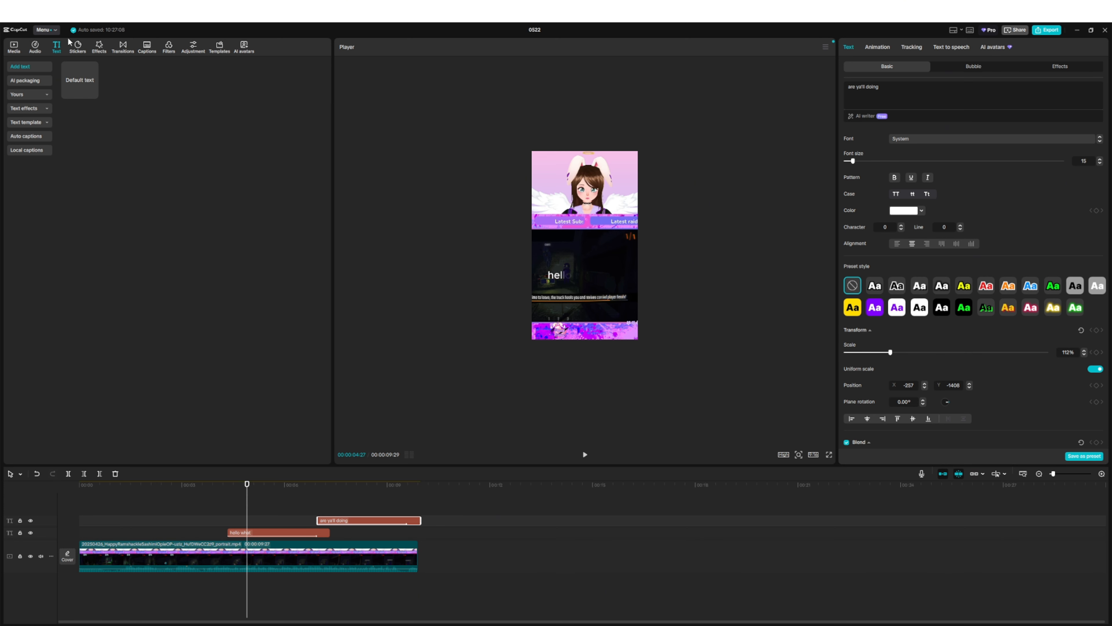
click(77, 52)
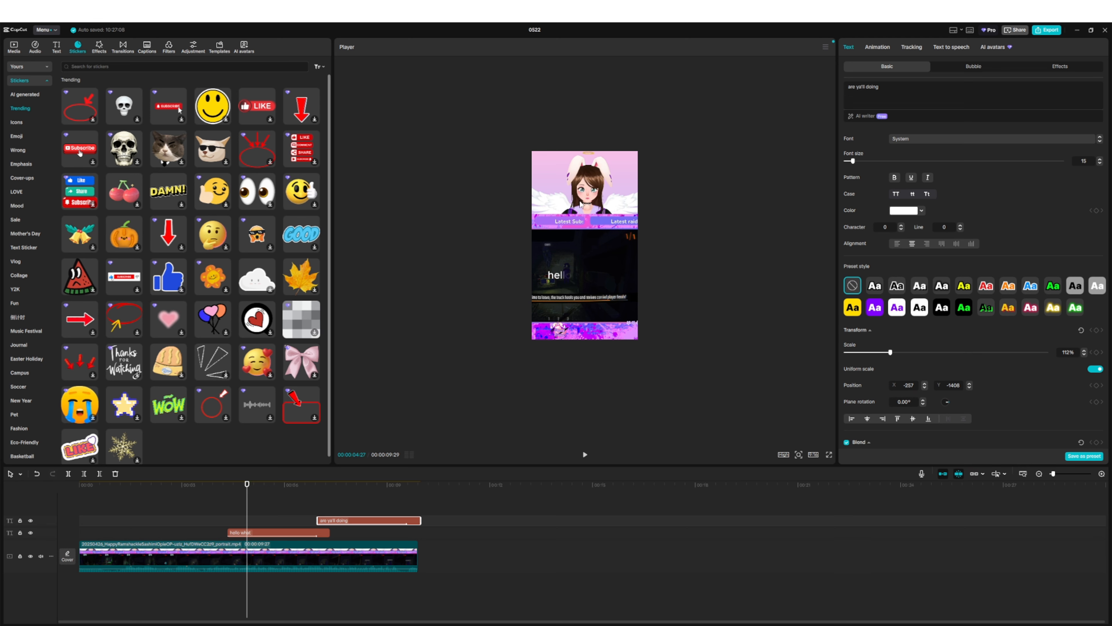
click(89, 68)
text(box)
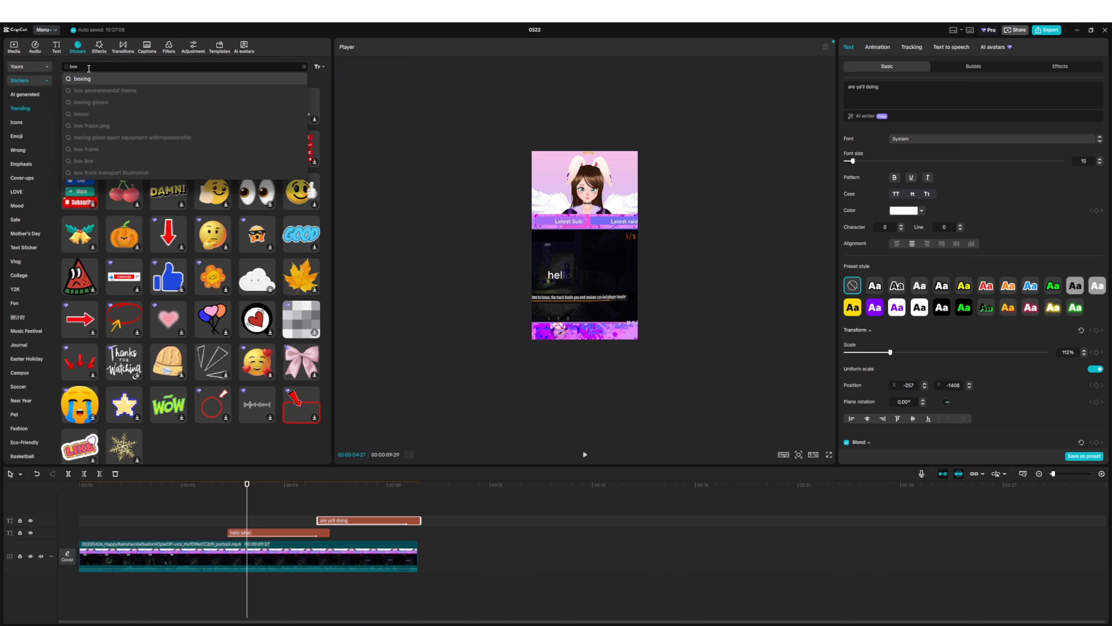
key(Return)
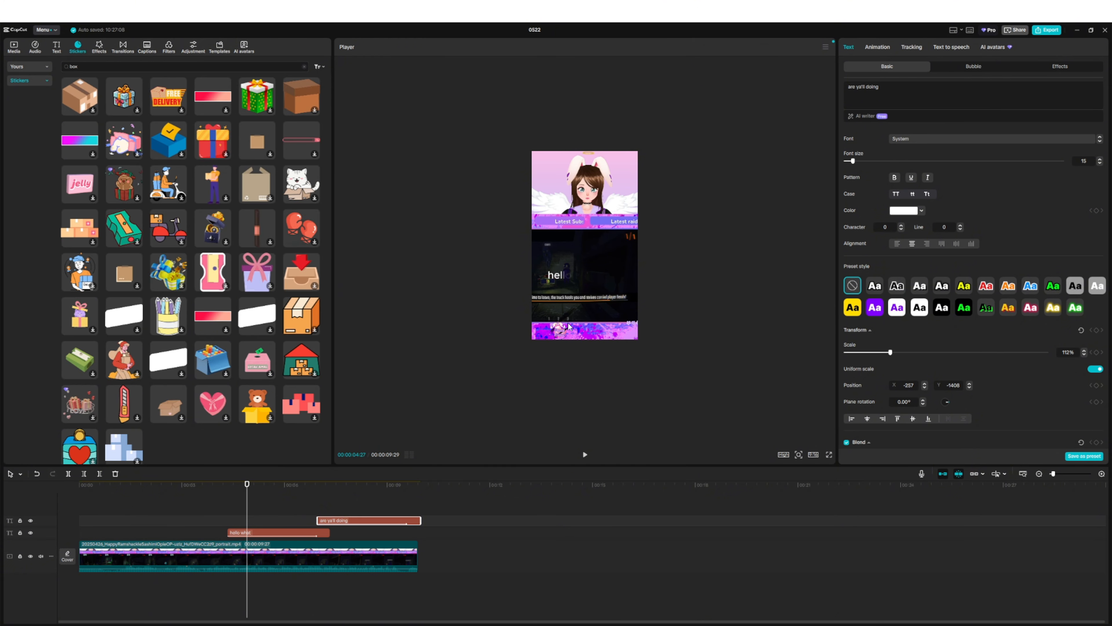
click(79, 140)
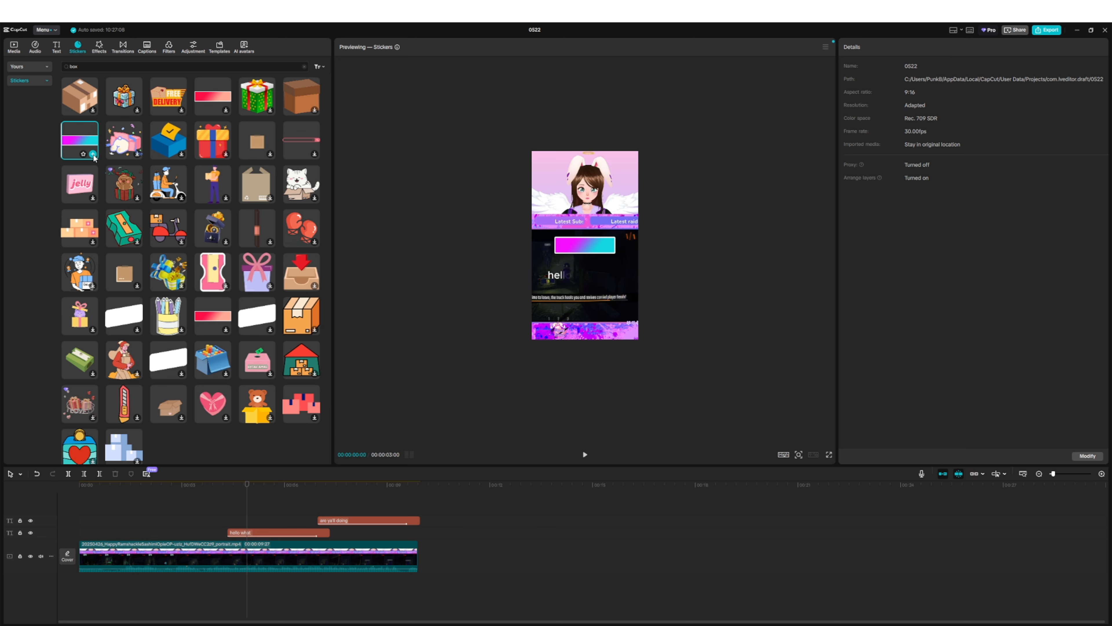
click(93, 155)
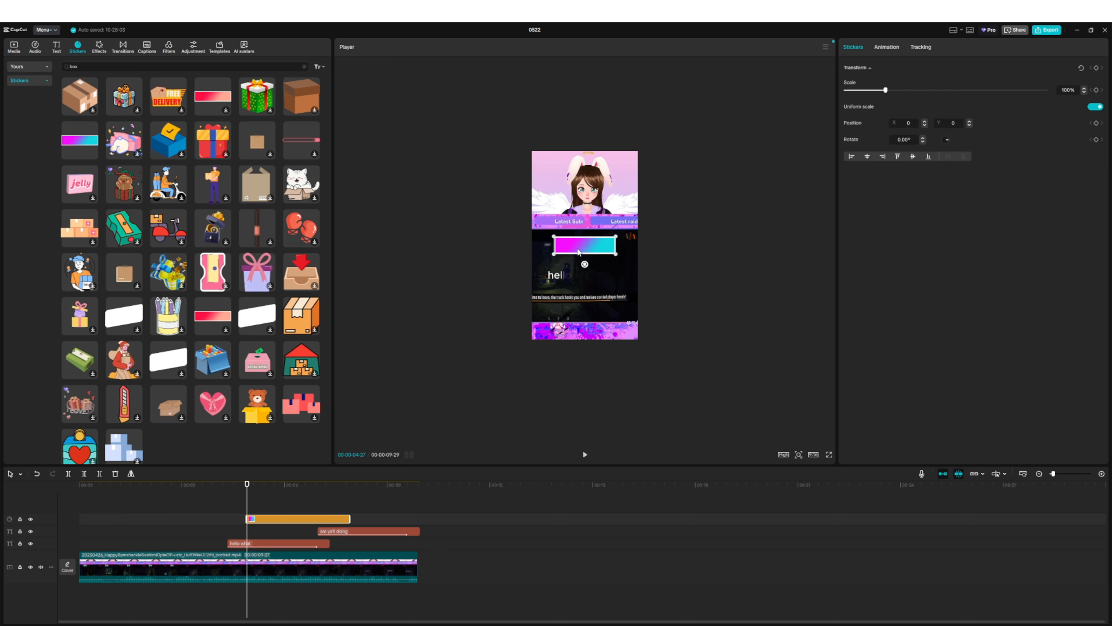
drag(578, 252, 608, 341)
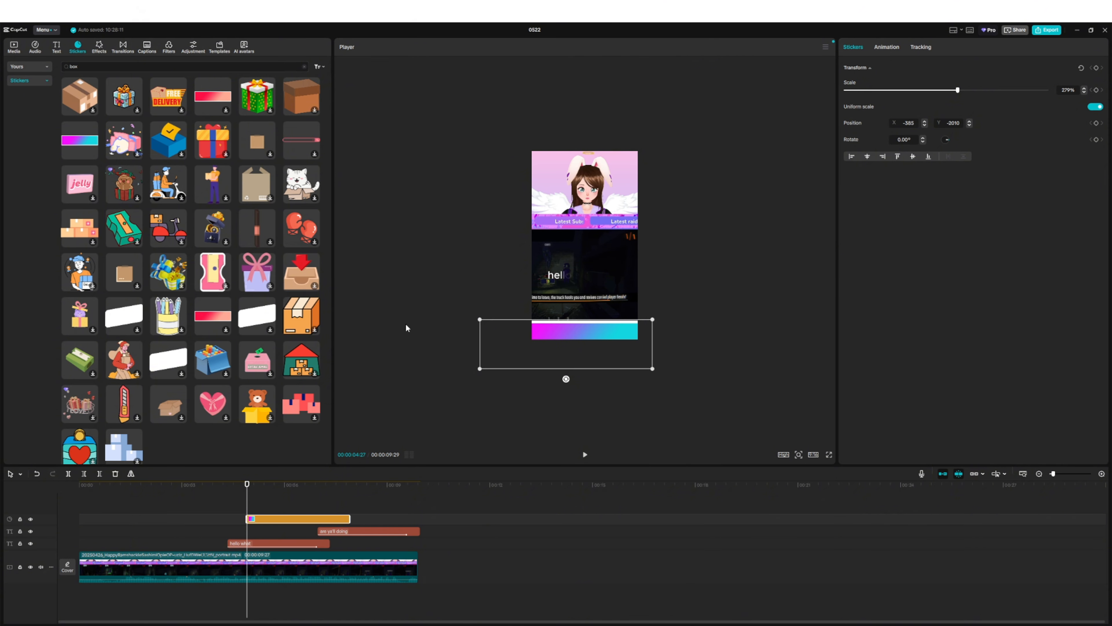
click(406, 325)
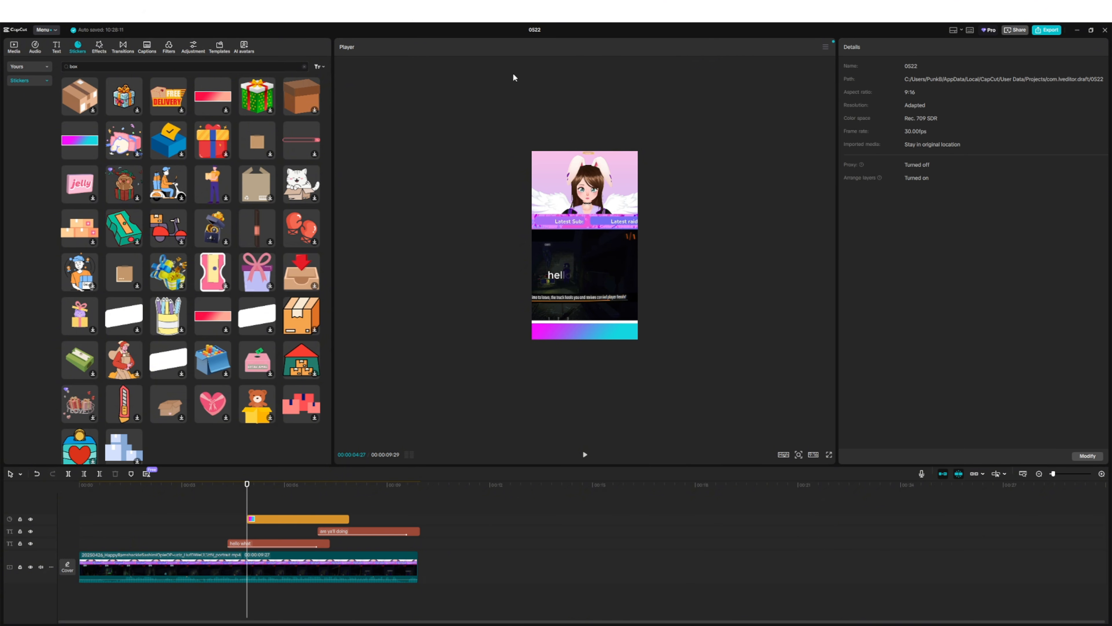
- Search the stickers for "frames", add the colorful star frame and enlarge it to about 285% around the avatar
click(88, 68)
text(frames)
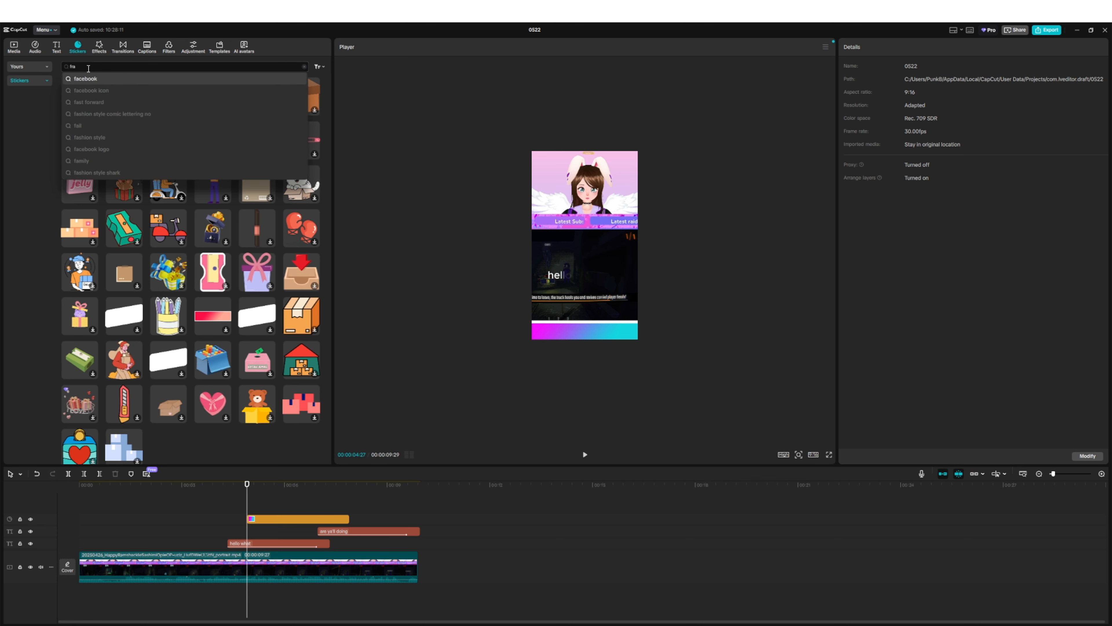
key(Return)
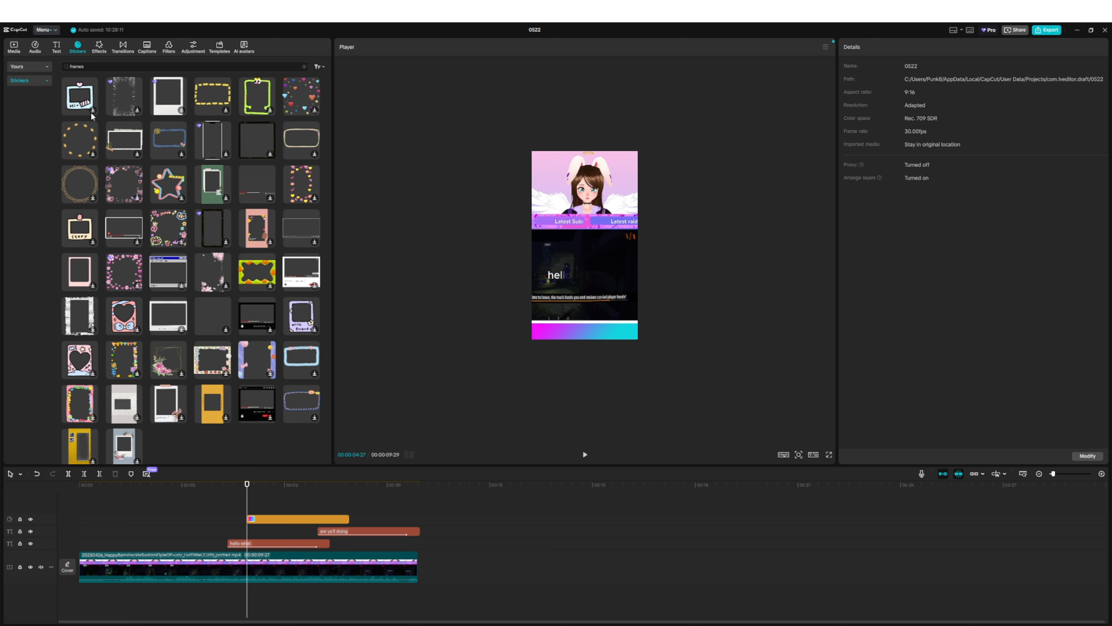
click(166, 191)
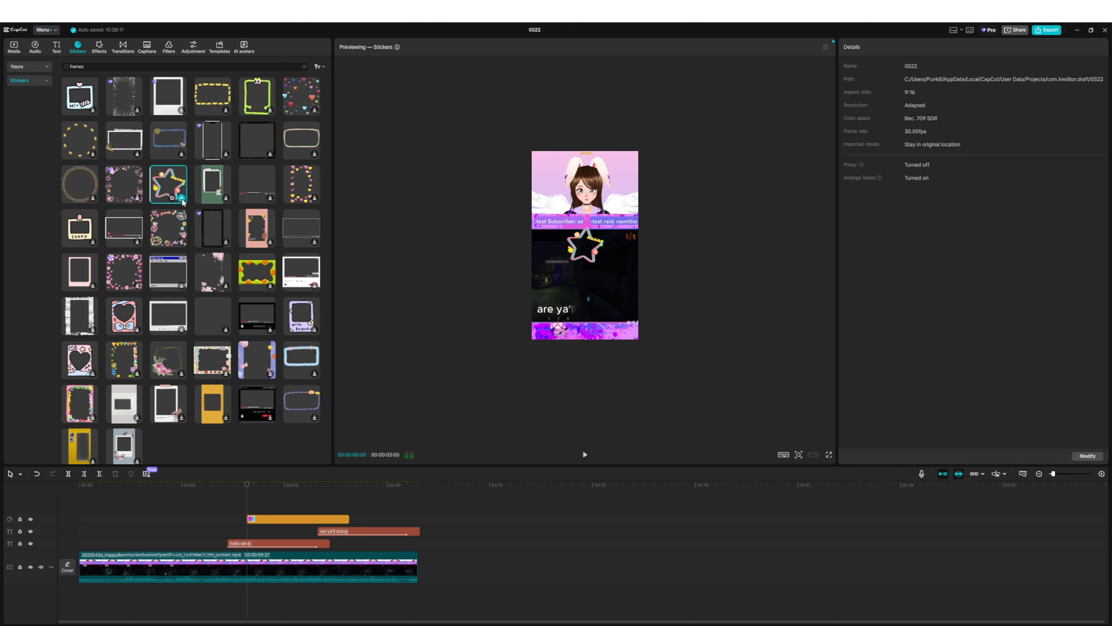
click(586, 255)
drag(605, 267, 649, 321)
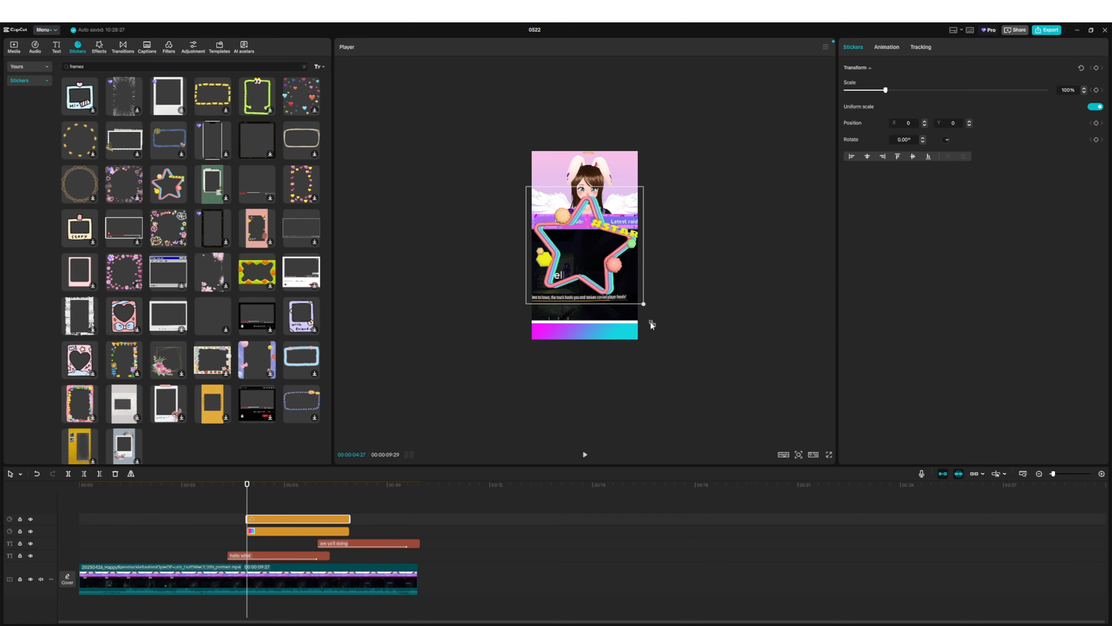
drag(569, 280, 573, 223)
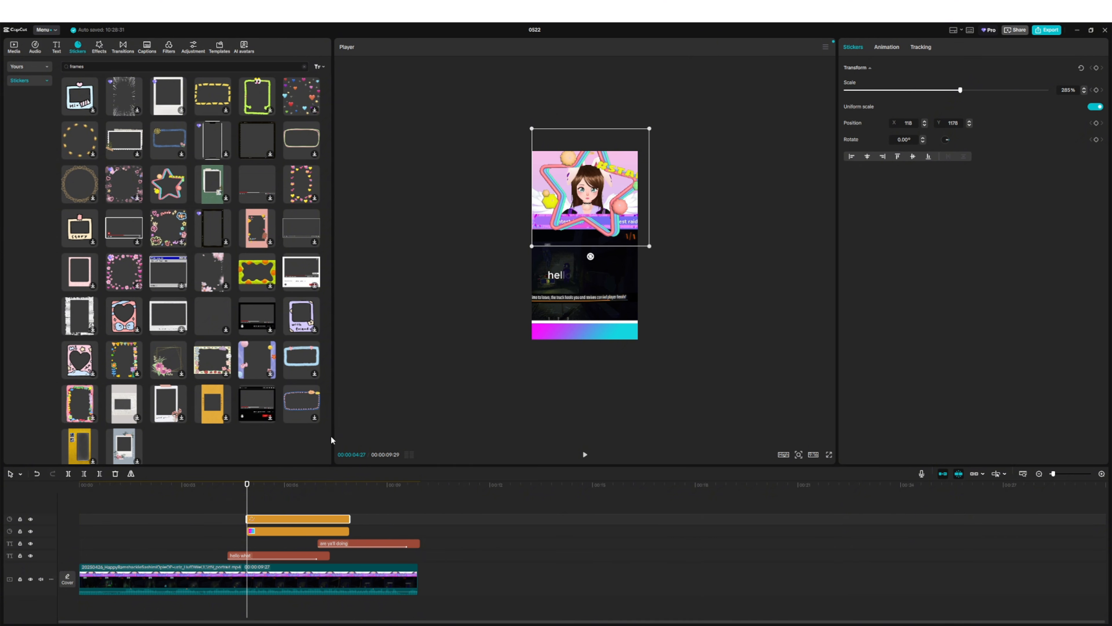
- Preview the star frame, reduce it to about 244%, reposition it around the avatar and play it back again
click(585, 455)
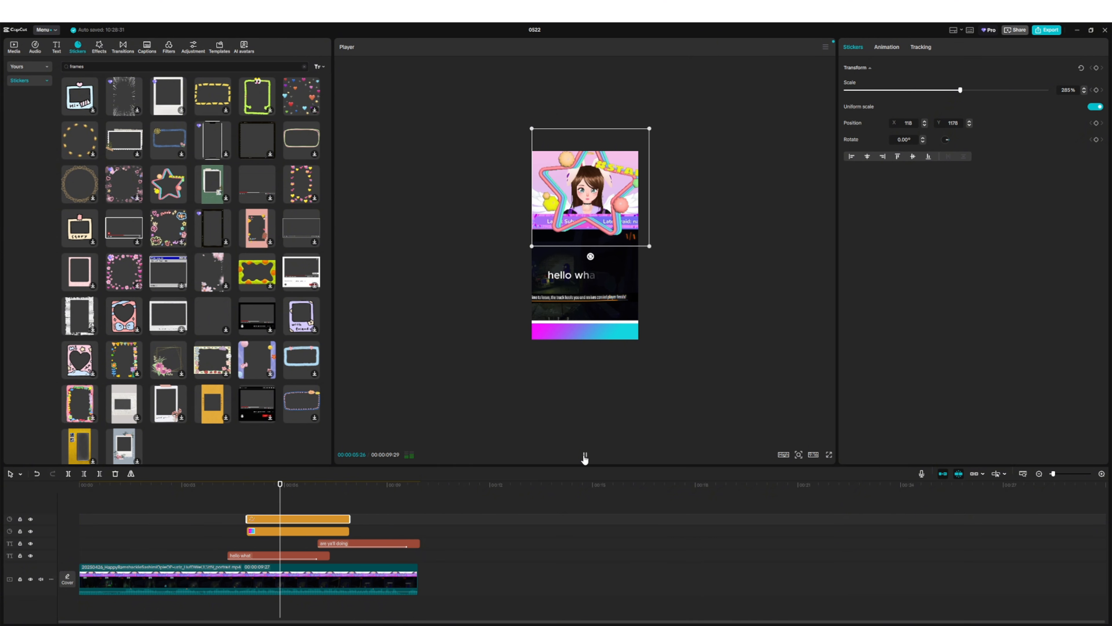
click(585, 457)
drag(649, 246, 579, 223)
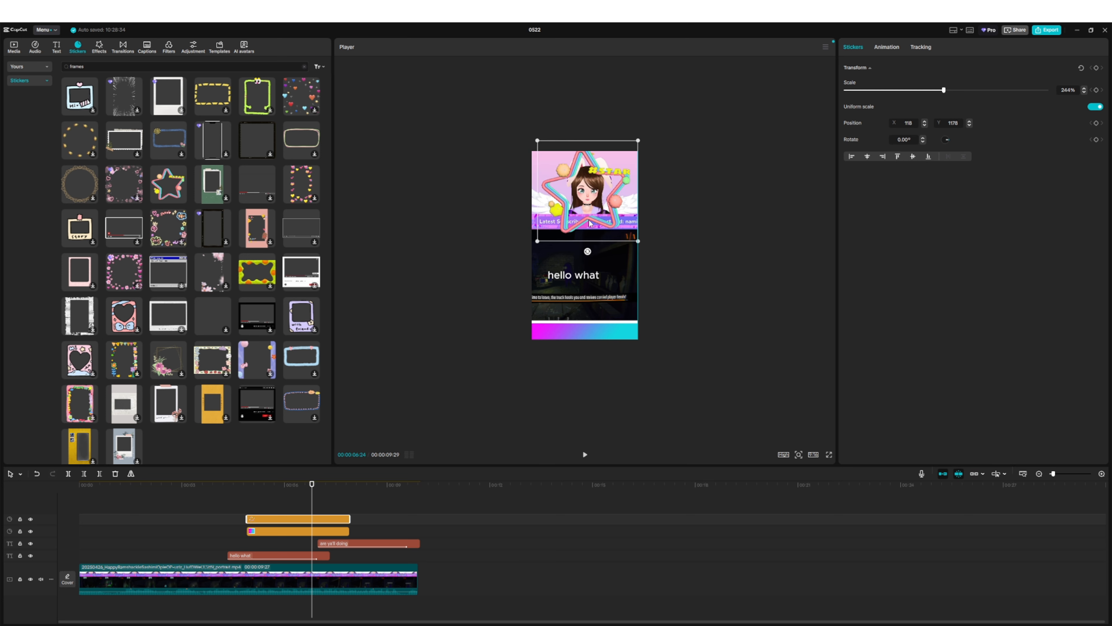
click(584, 455)
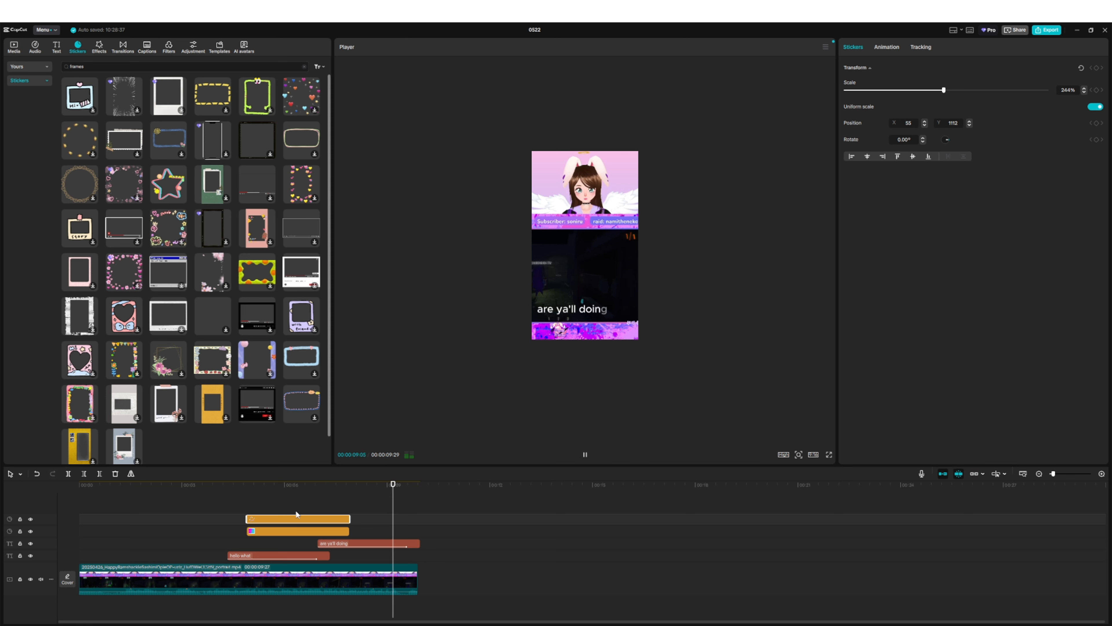
click(277, 494)
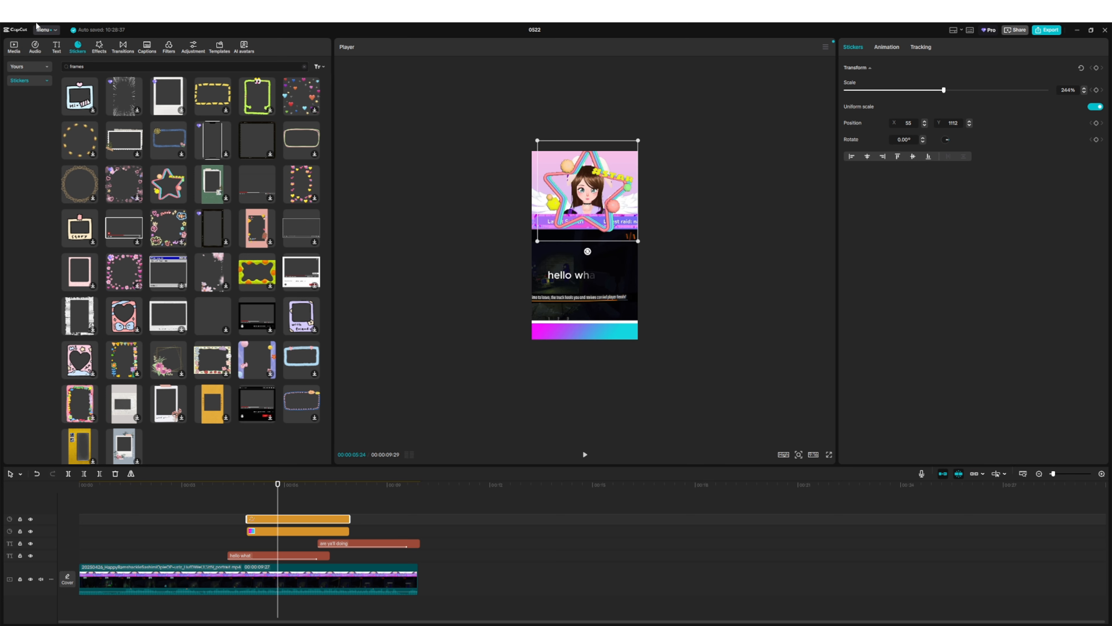
- Move the playhead to 00:00:02:28 and search the stickers for "bomb"
click(179, 491)
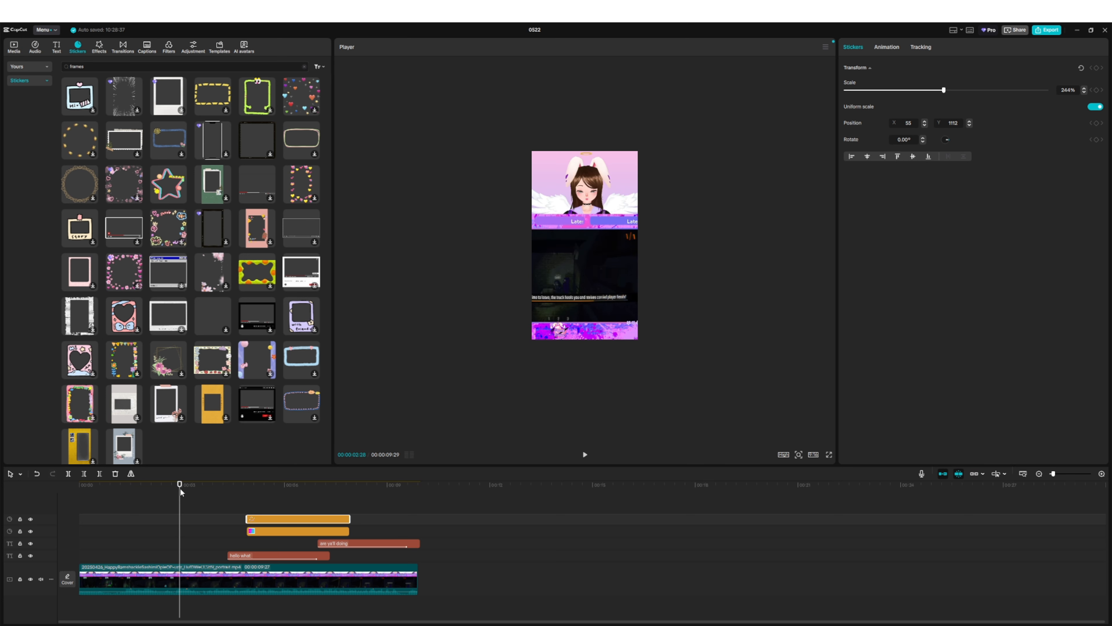
click(100, 67)
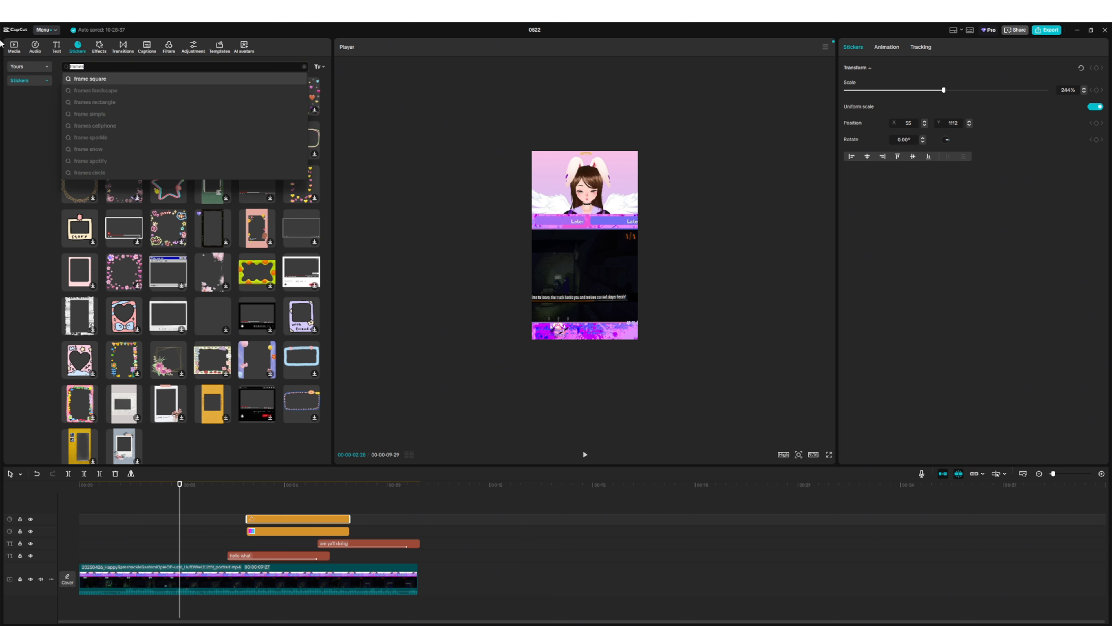
text(bomb)
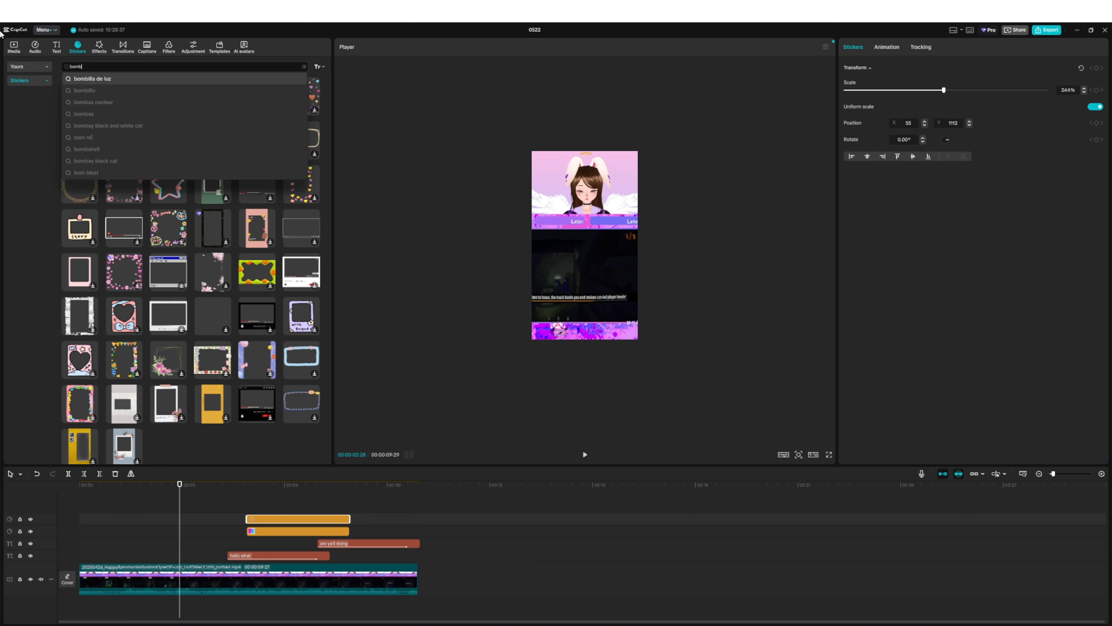
key(Return)
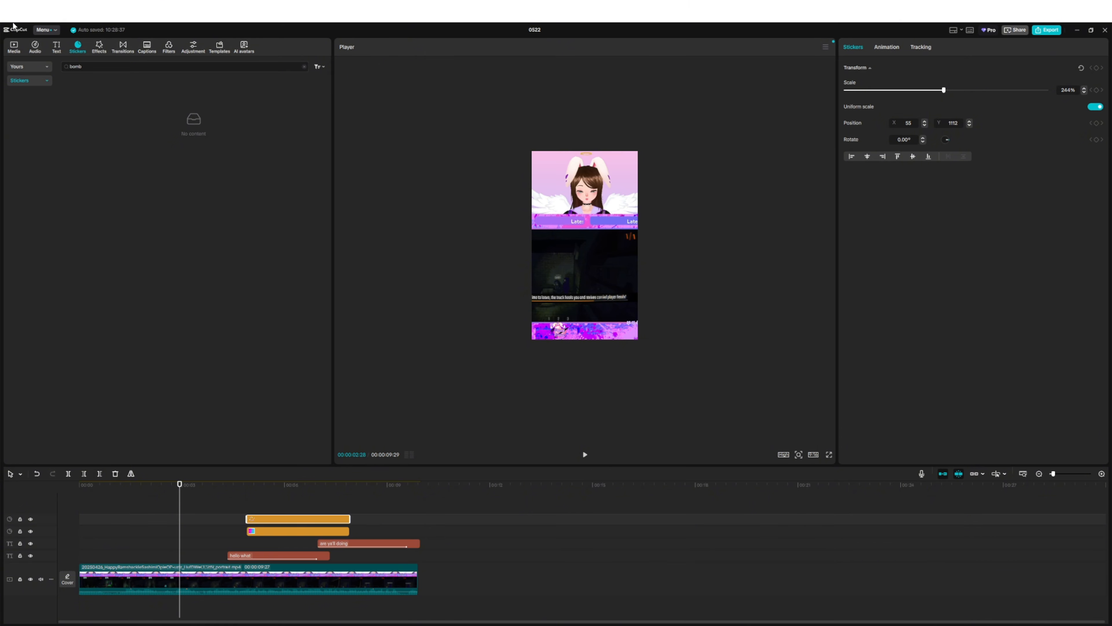
- Search the stickers for "dinomite" and look through the results for an explosion-themed graphic
click(87, 68)
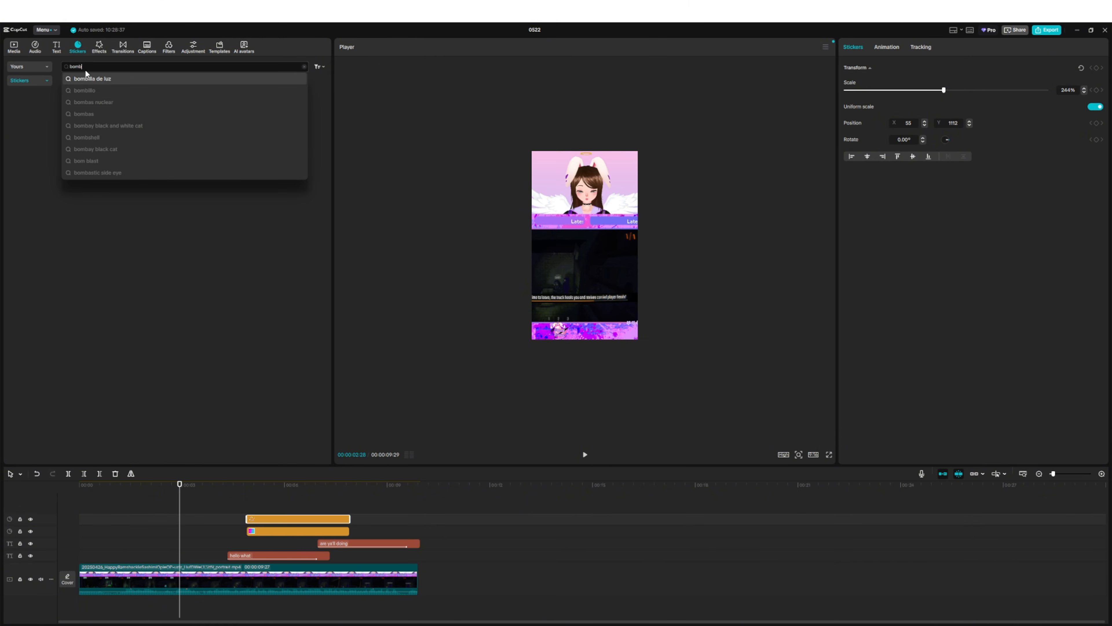
key(BackSpace)
key(BackSpace)
key(BackSpace)
key(BackSpace)
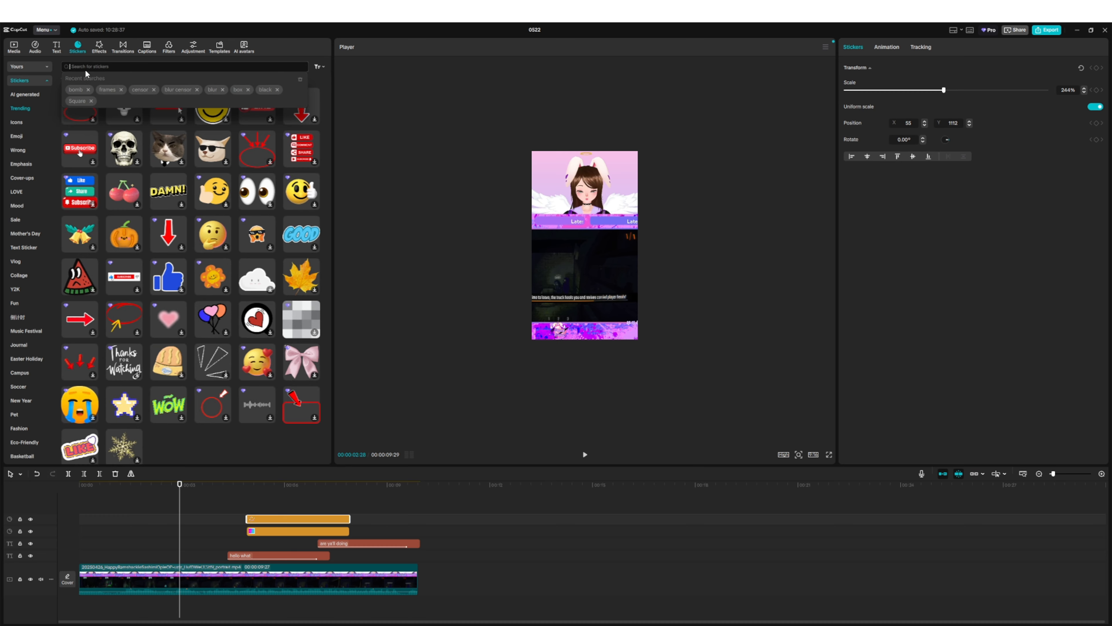
text(dinom)
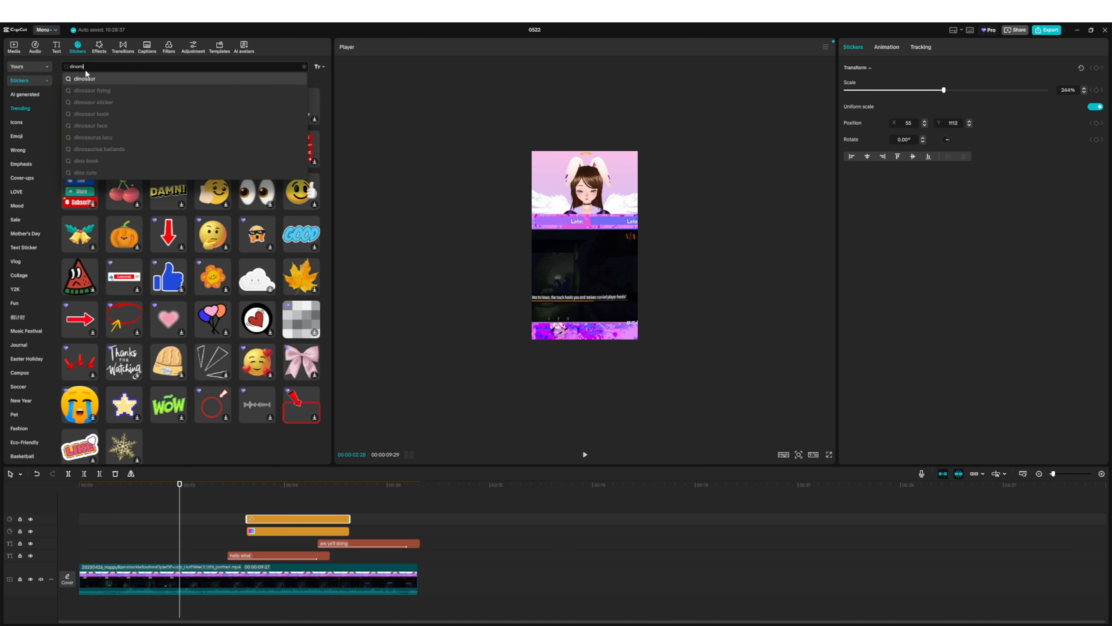
text(ite)
key(Return)
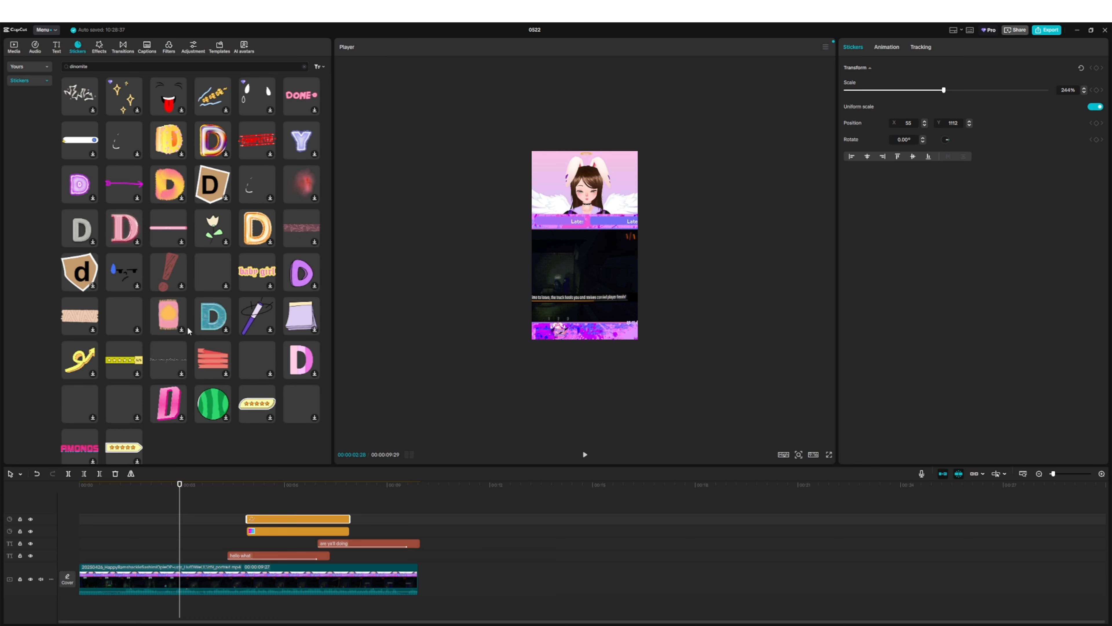
scroll(172, 377, down, 6)
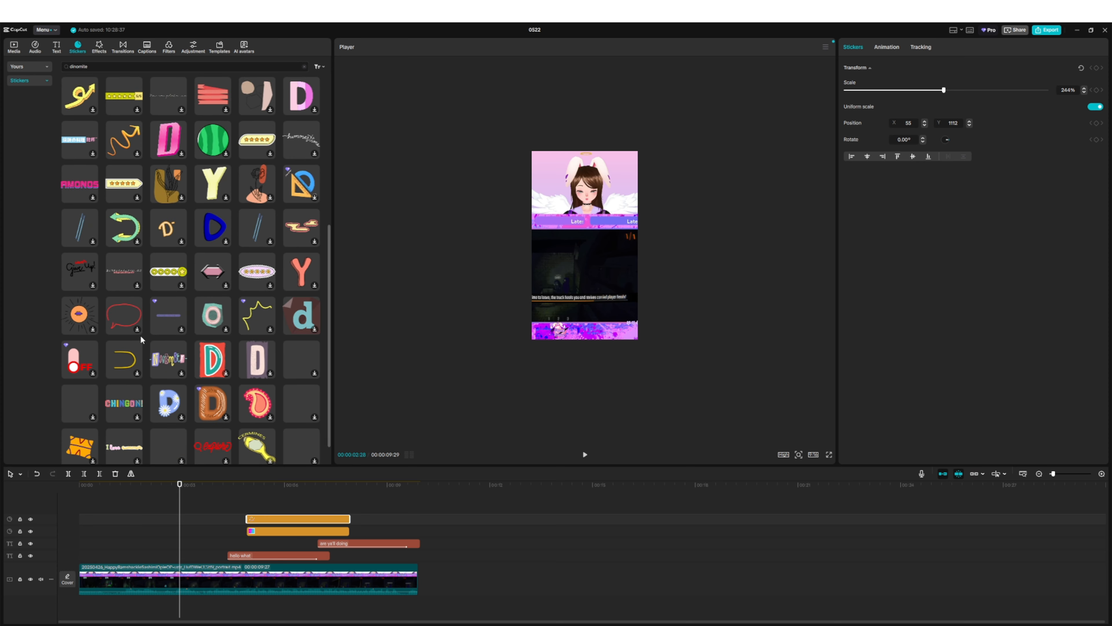
scroll(141, 335, down, 1)
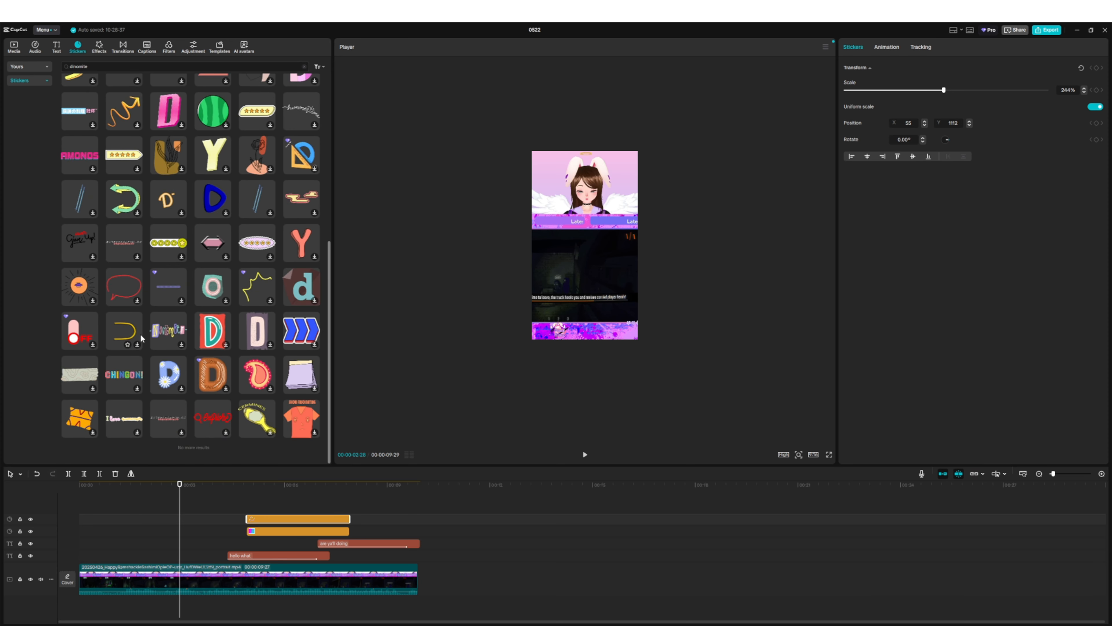
scroll(140, 336, up, 7)
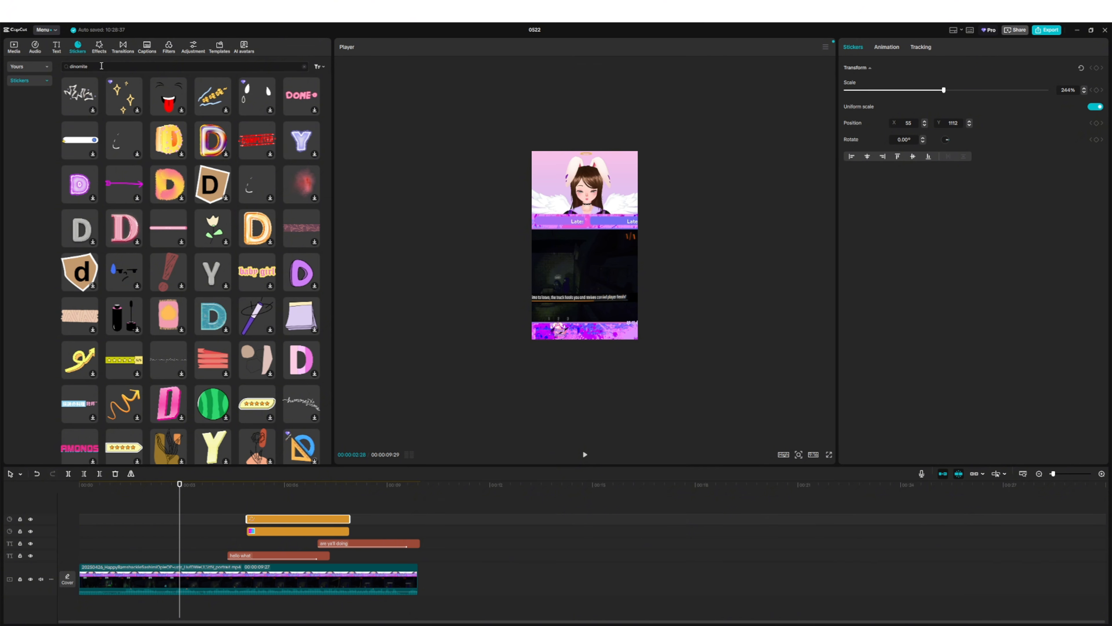
- Search the stickers for "explosion", add the red BOOM! sticker at 00:00:02:28 and shorten its clip to about one second
click(101, 66)
text(ex)
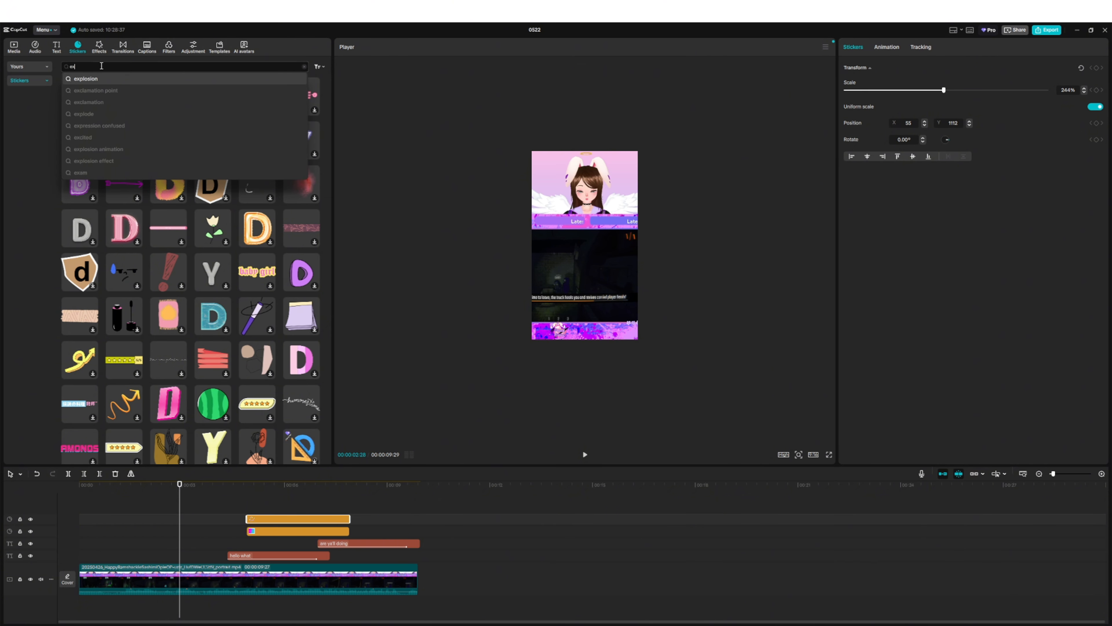
click(82, 78)
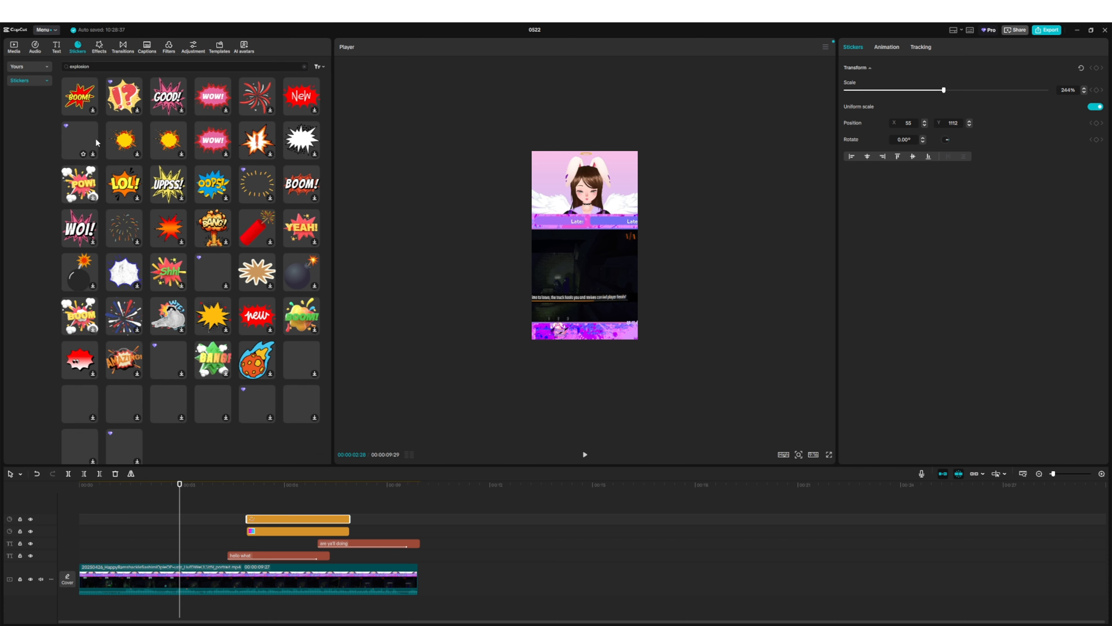
click(77, 97)
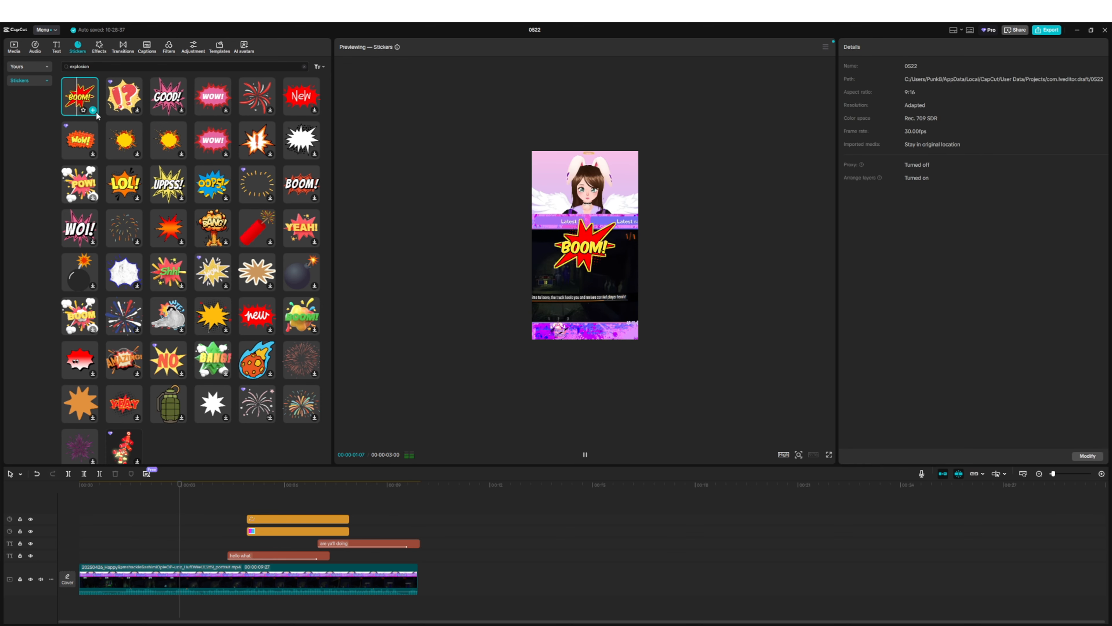
click(93, 110)
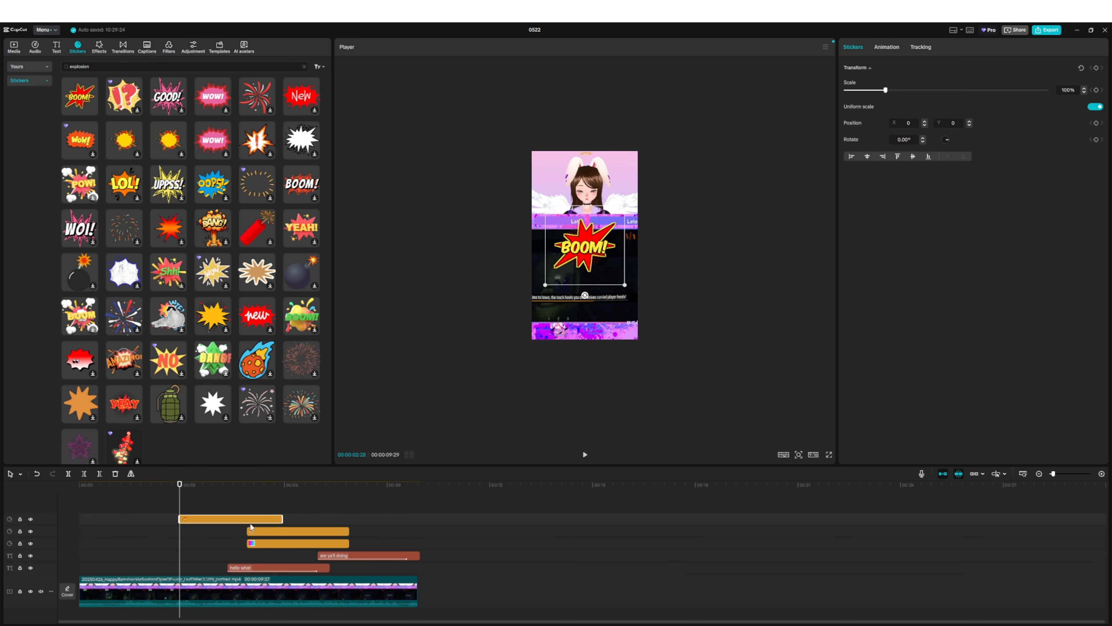
drag(282, 519, 210, 519)
click(187, 487)
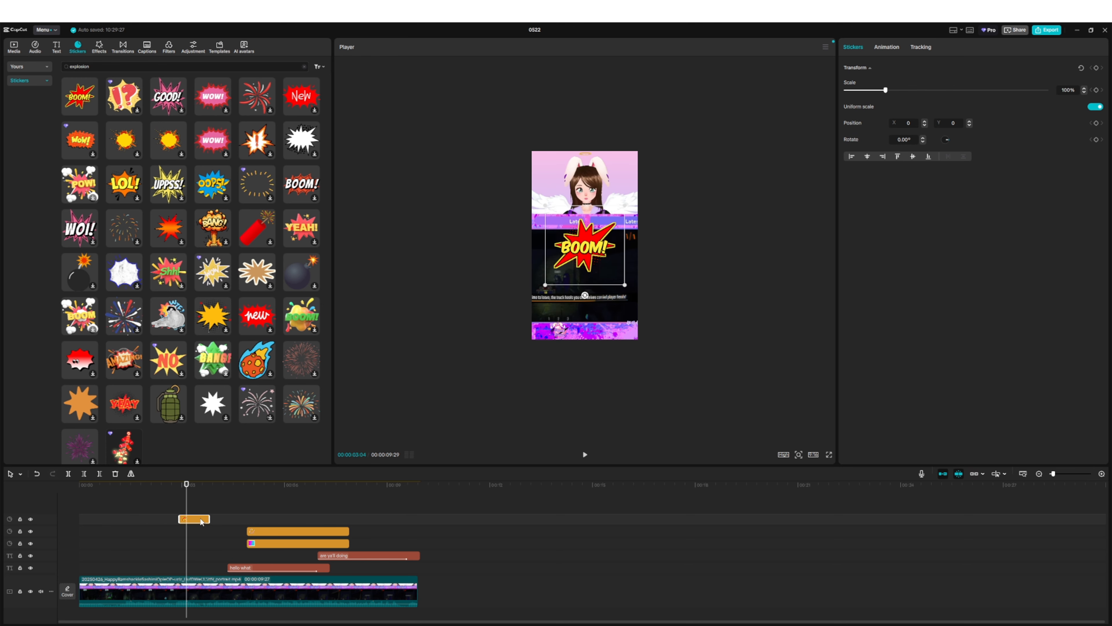
- Give the BOOM! sticker the Bounce In entrance and Bounce Out exit animations and play that part back
click(891, 48)
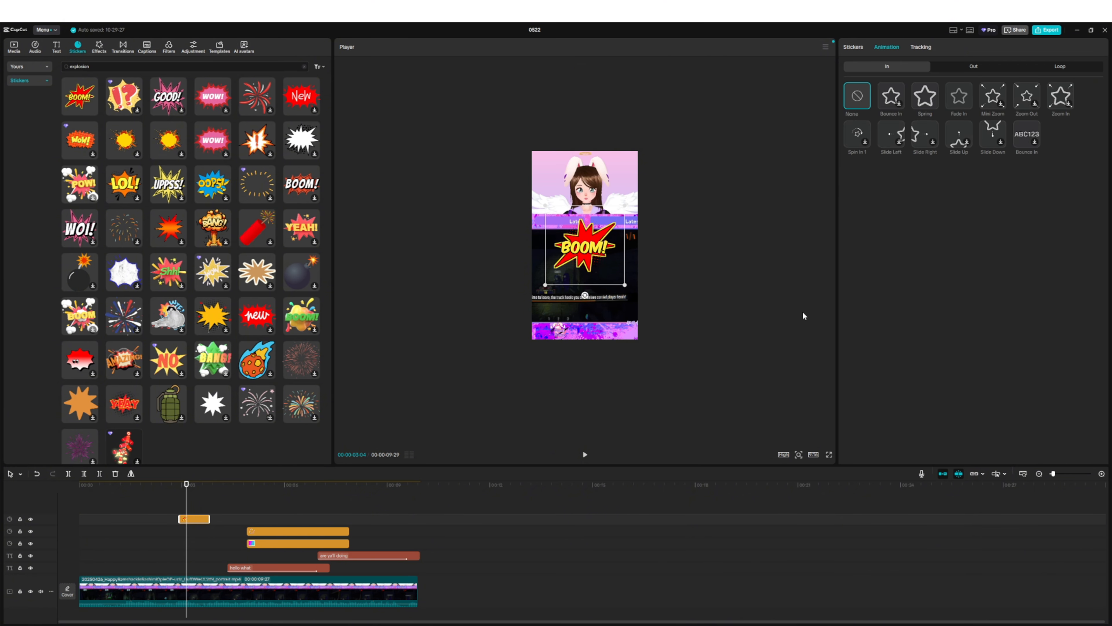
click(889, 100)
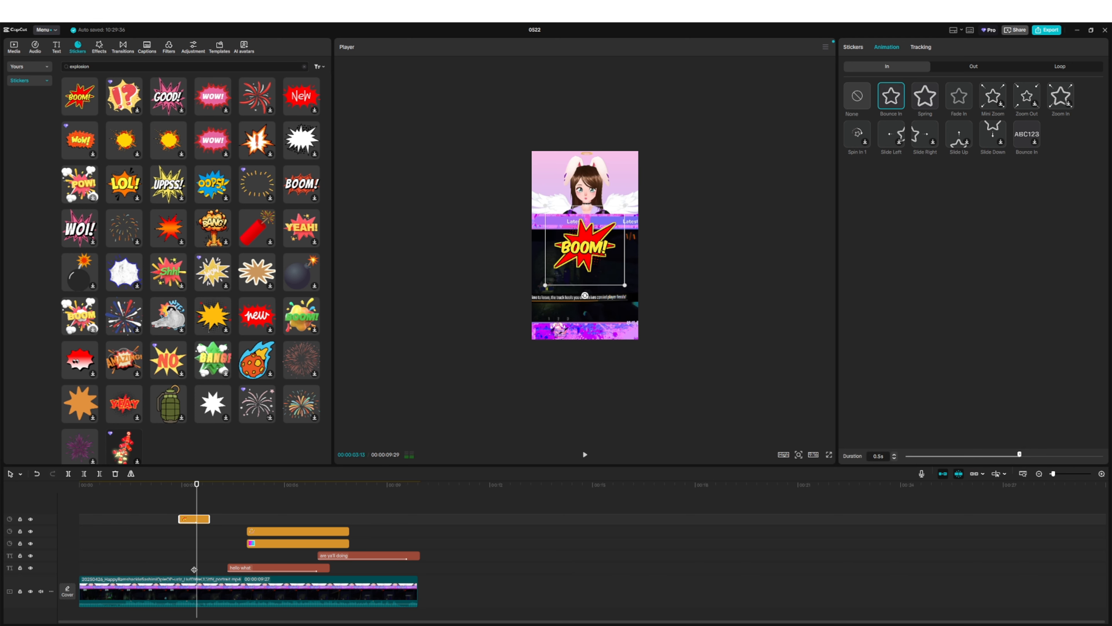
click(976, 66)
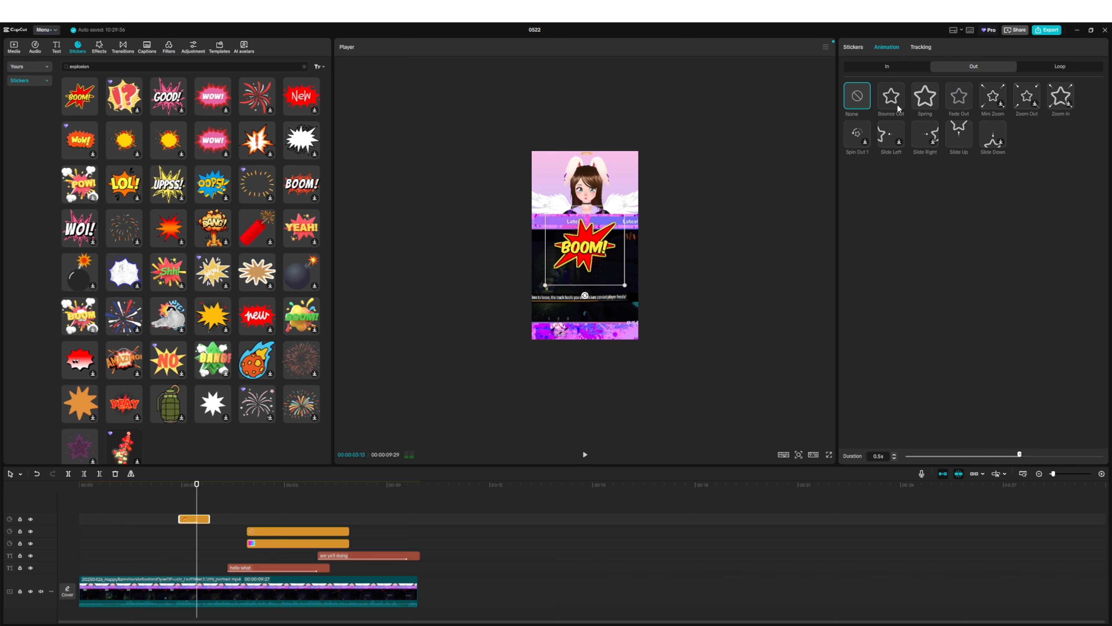
click(1064, 68)
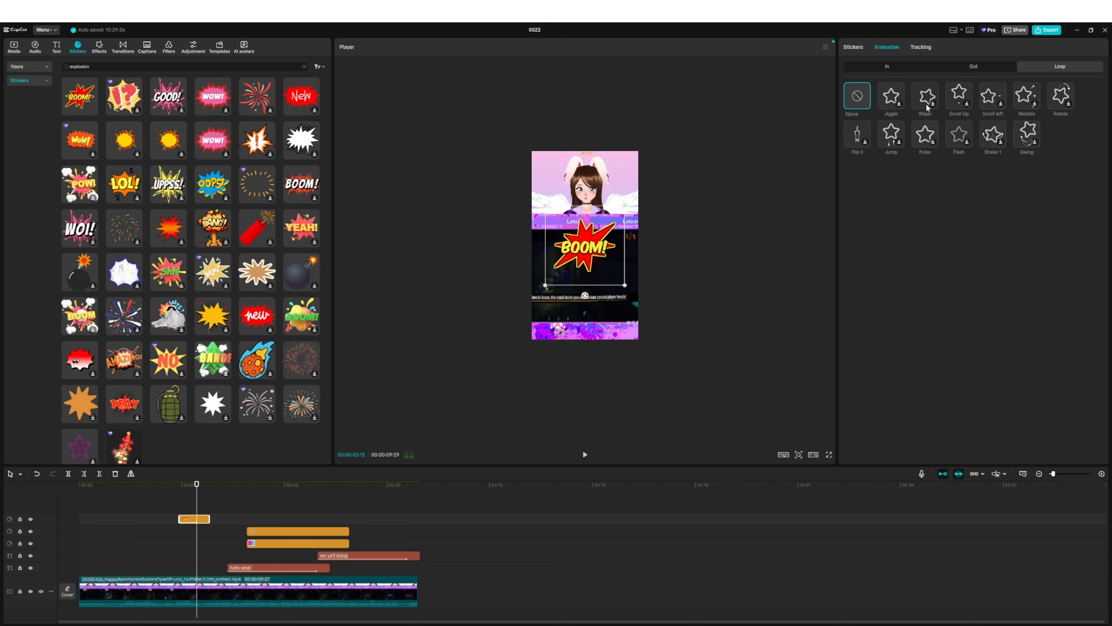
click(979, 70)
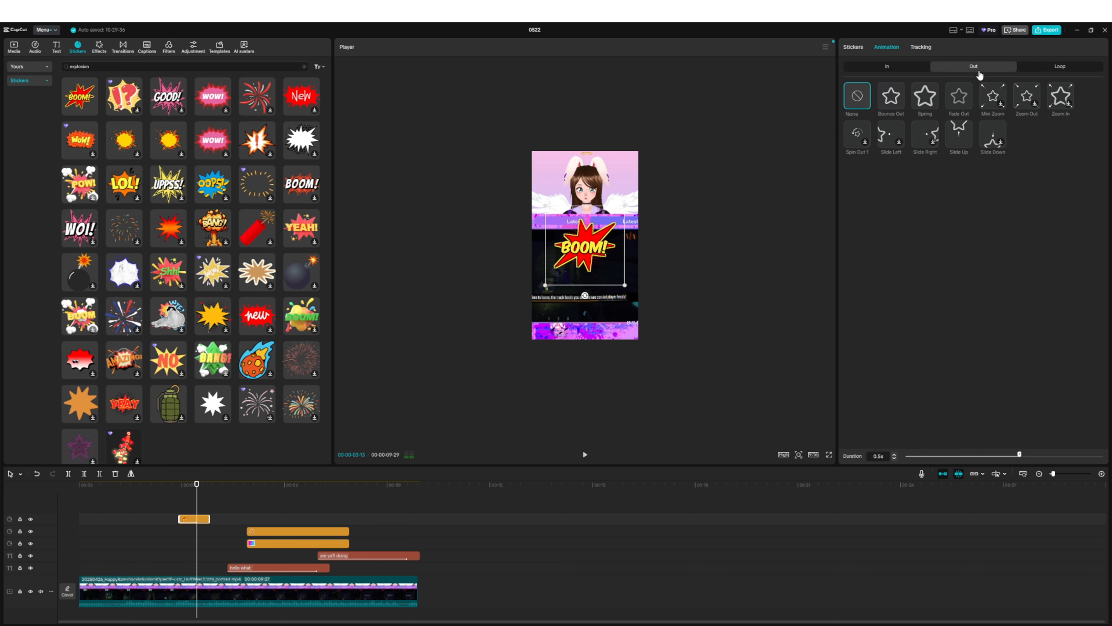
click(894, 99)
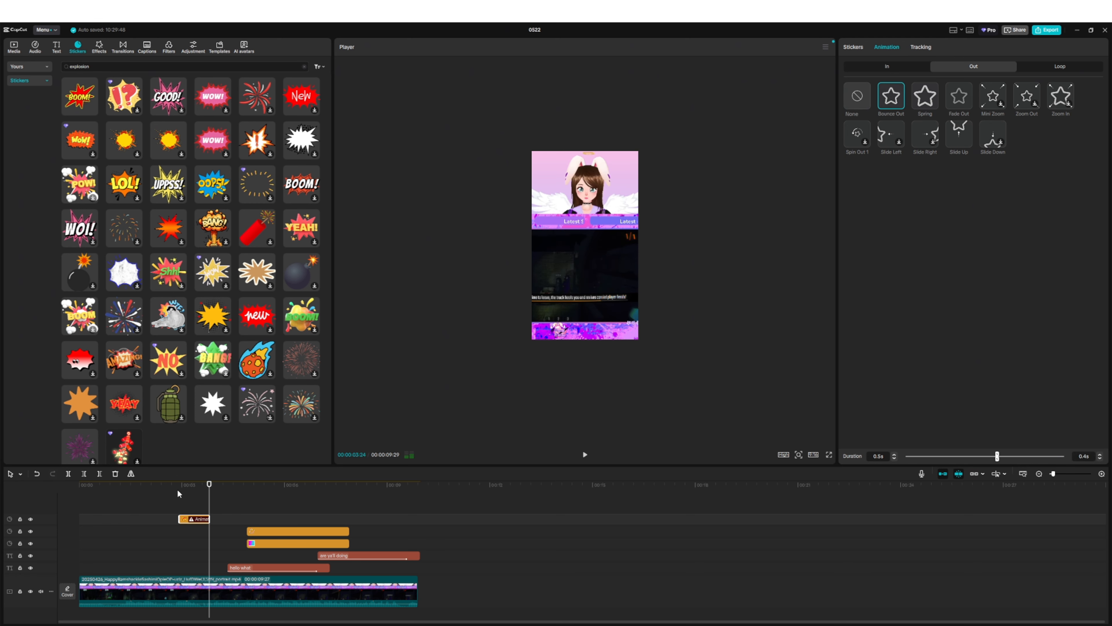
click(164, 485)
click(584, 456)
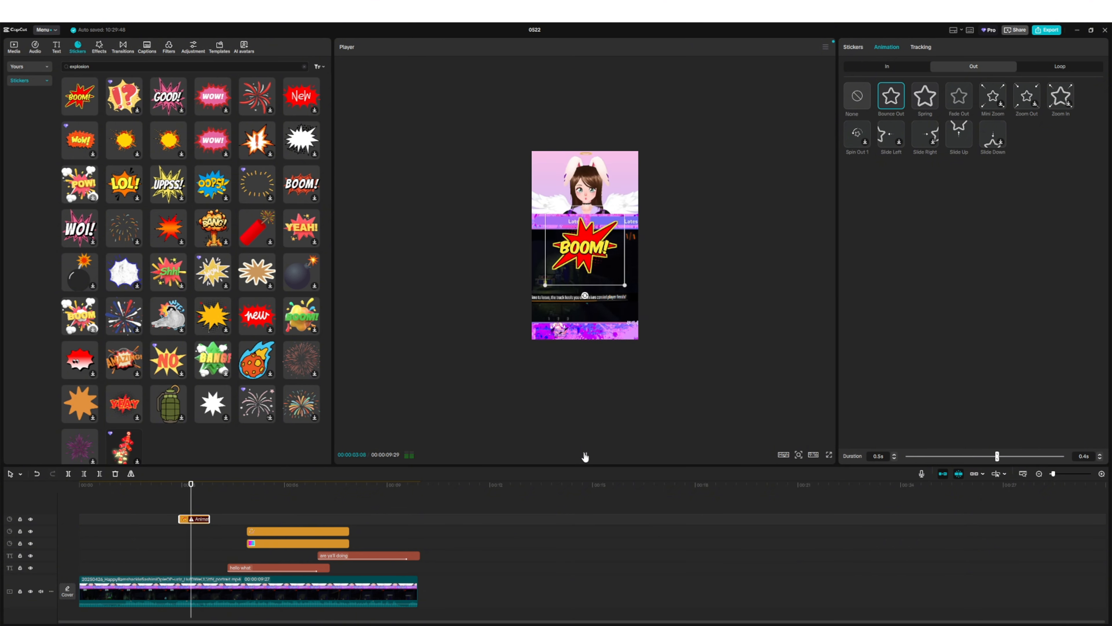
click(585, 455)
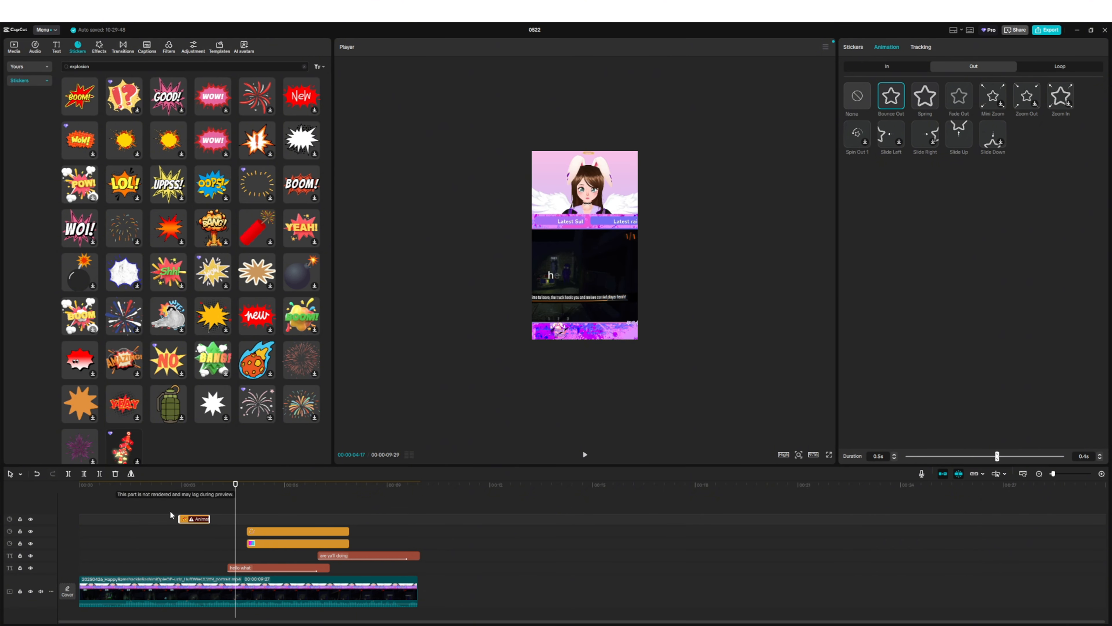
- Browse the body effects, including the Stroke, Mood and Clone categories, and preview the Apparate 1 effect
click(99, 45)
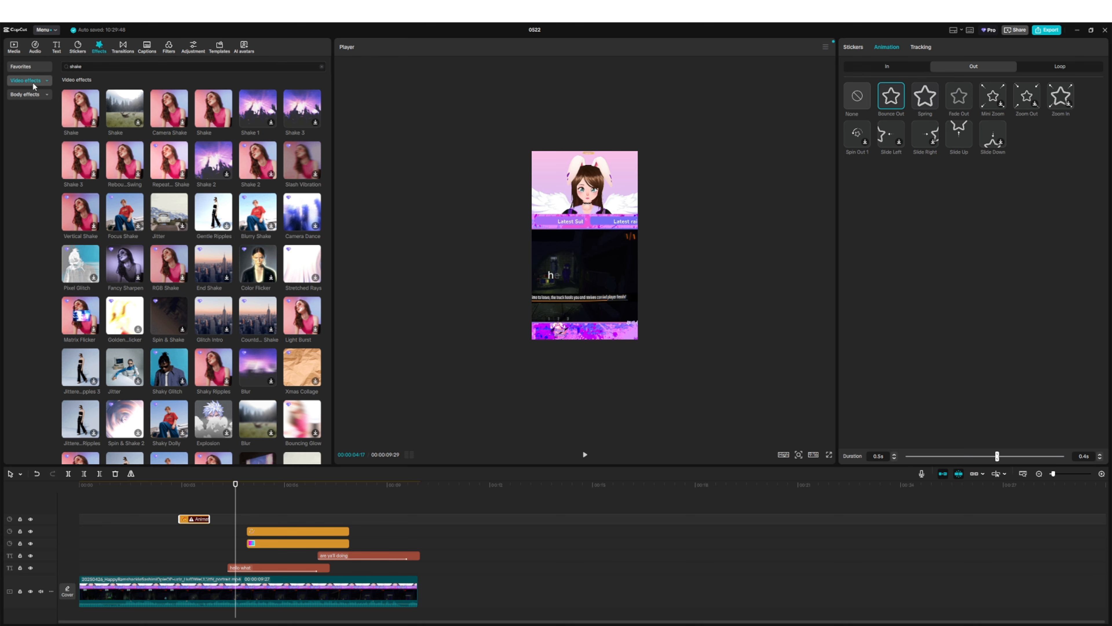
click(40, 95)
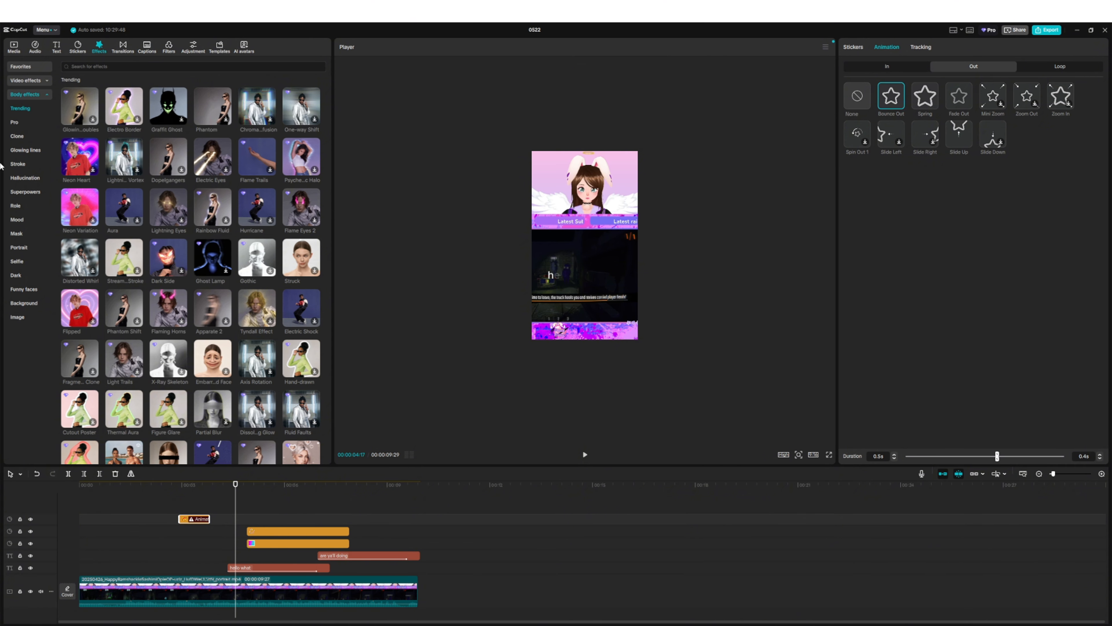
click(21, 164)
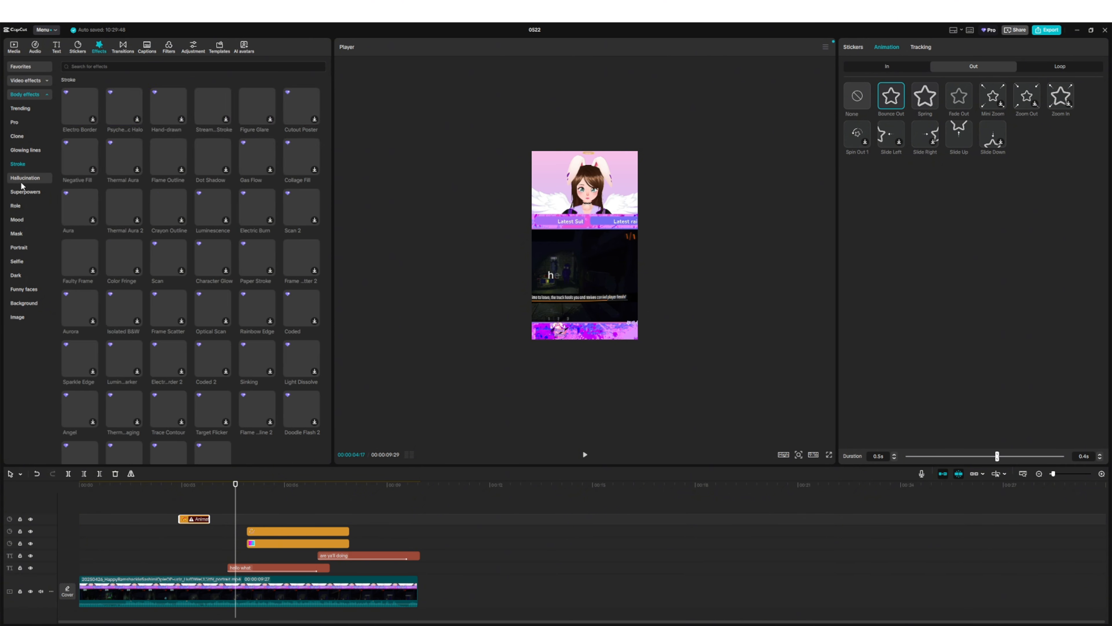
click(20, 223)
click(18, 248)
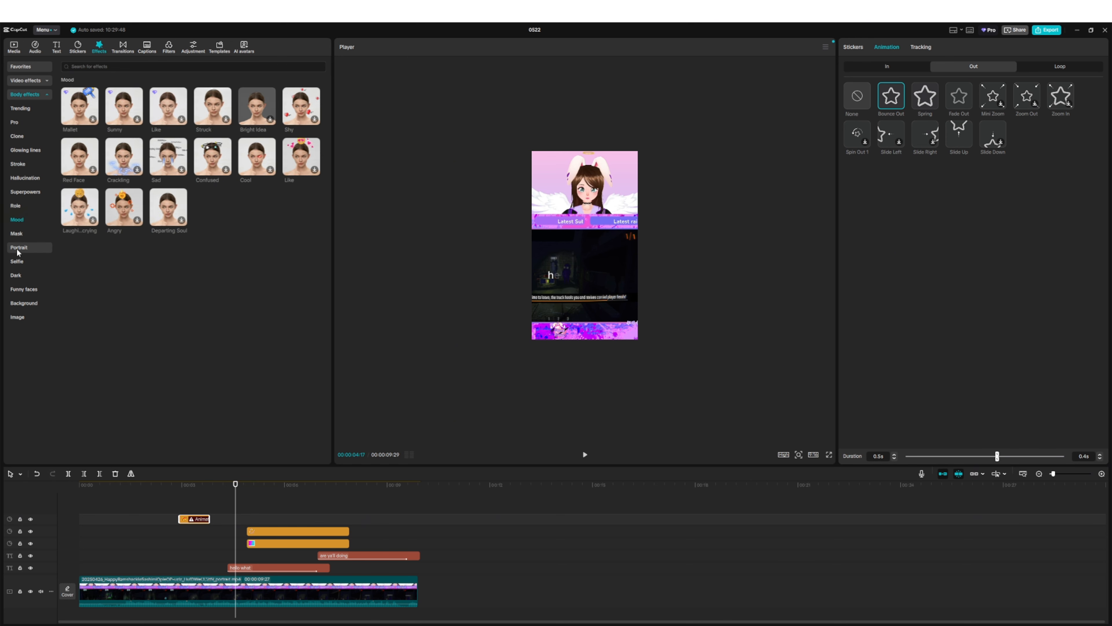
click(16, 275)
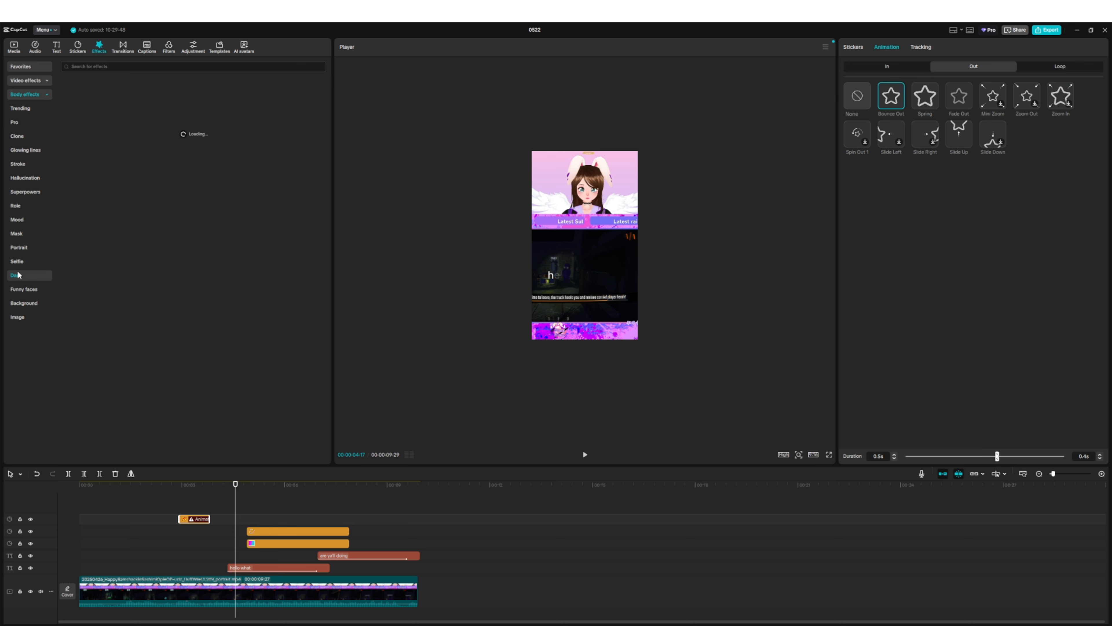
click(22, 138)
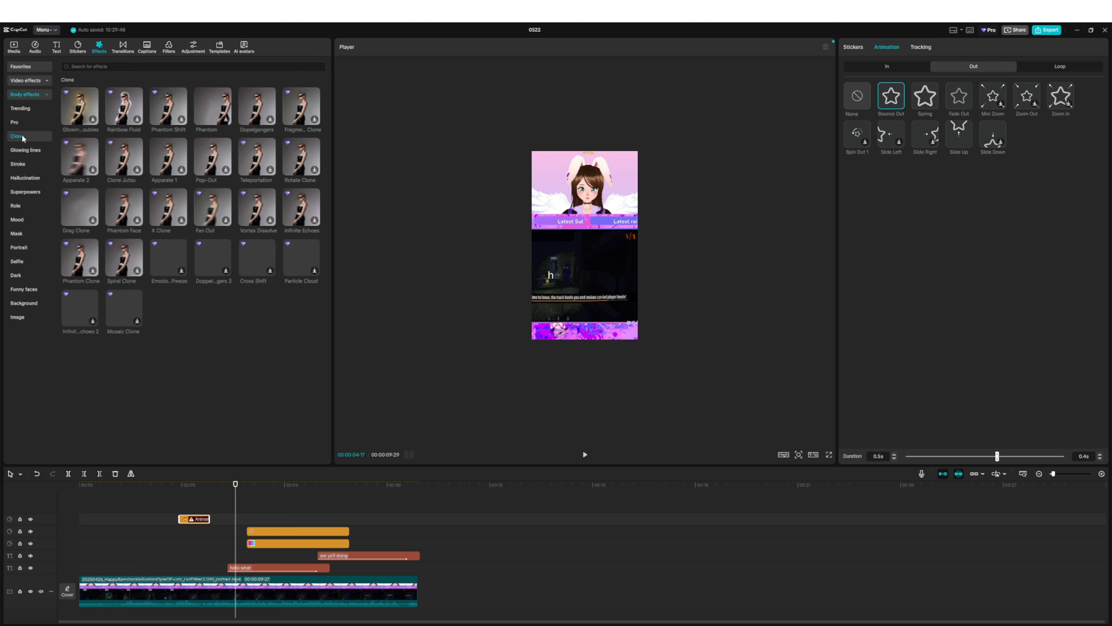
click(165, 160)
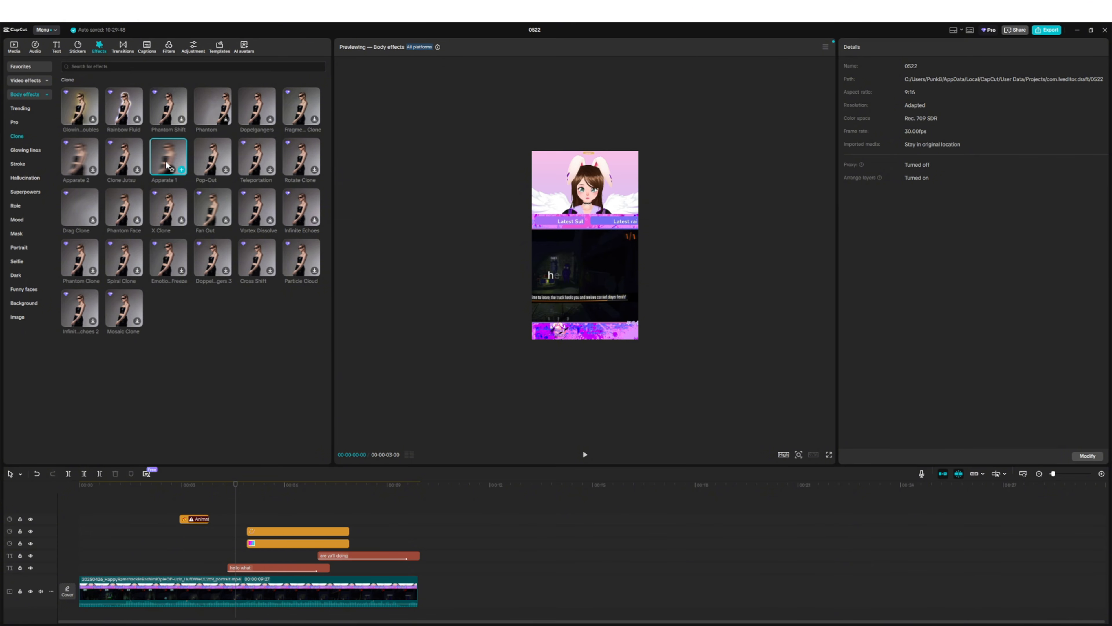
- Browse the trending video effects and preview the Cinema effect at the BOOM! sticker
click(25, 82)
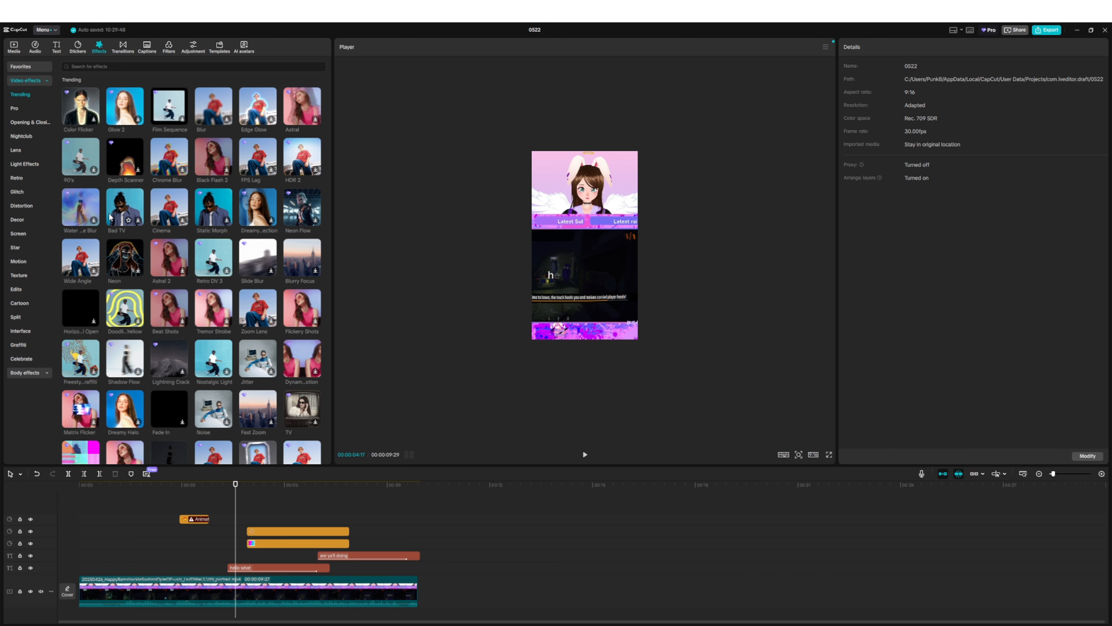
click(180, 499)
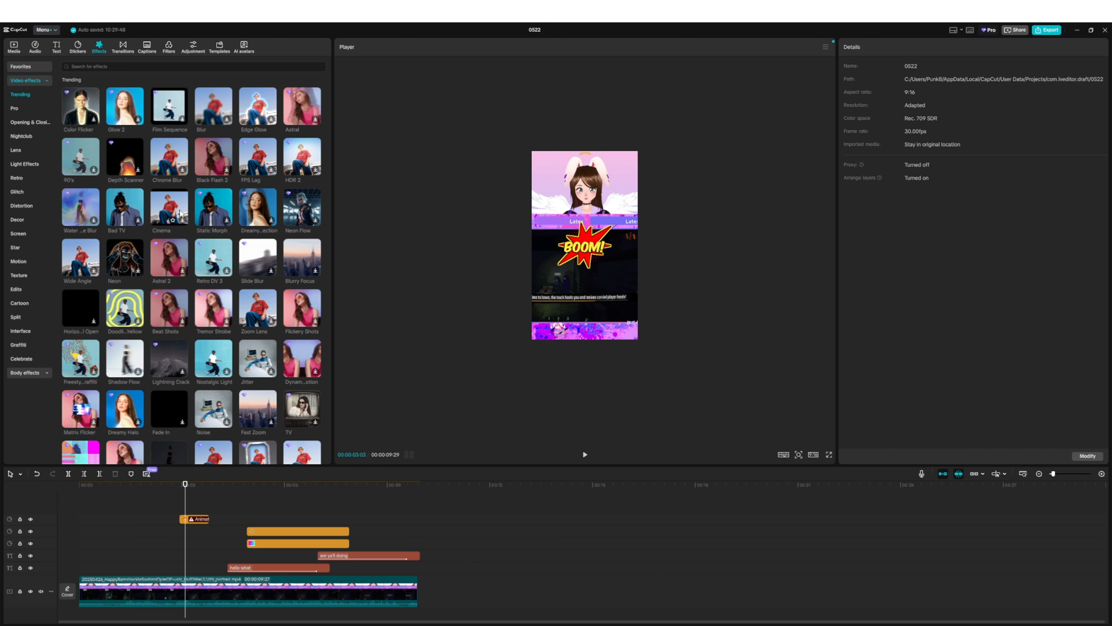
click(175, 219)
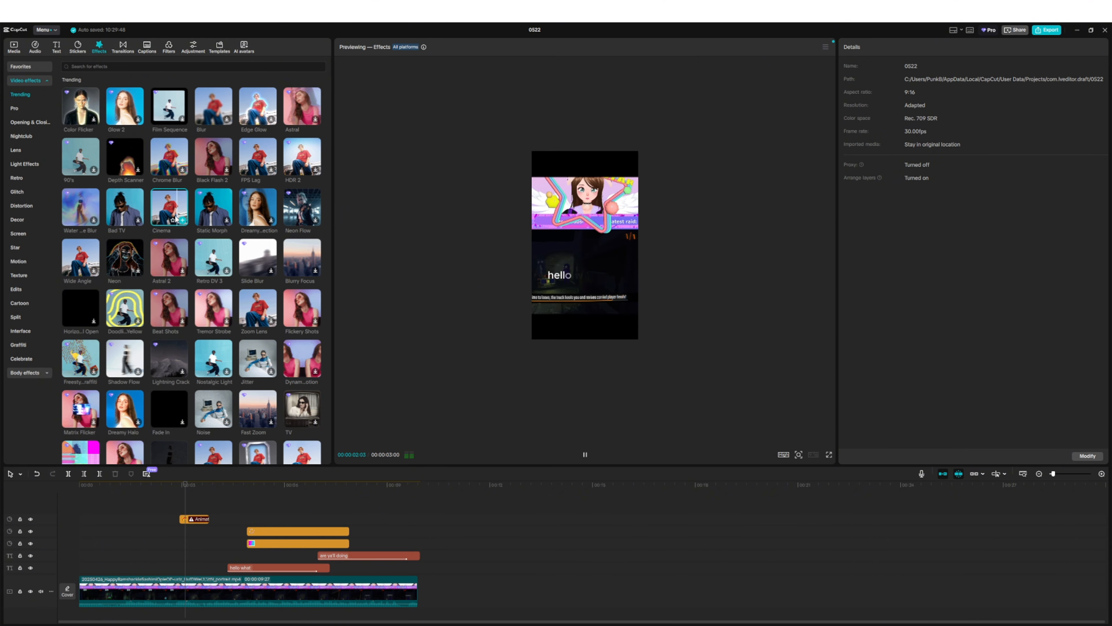
- Search the video effects for "zoom", add Zoom Lens above the BOOM! sticker and trim it to the sticker's length
click(134, 63)
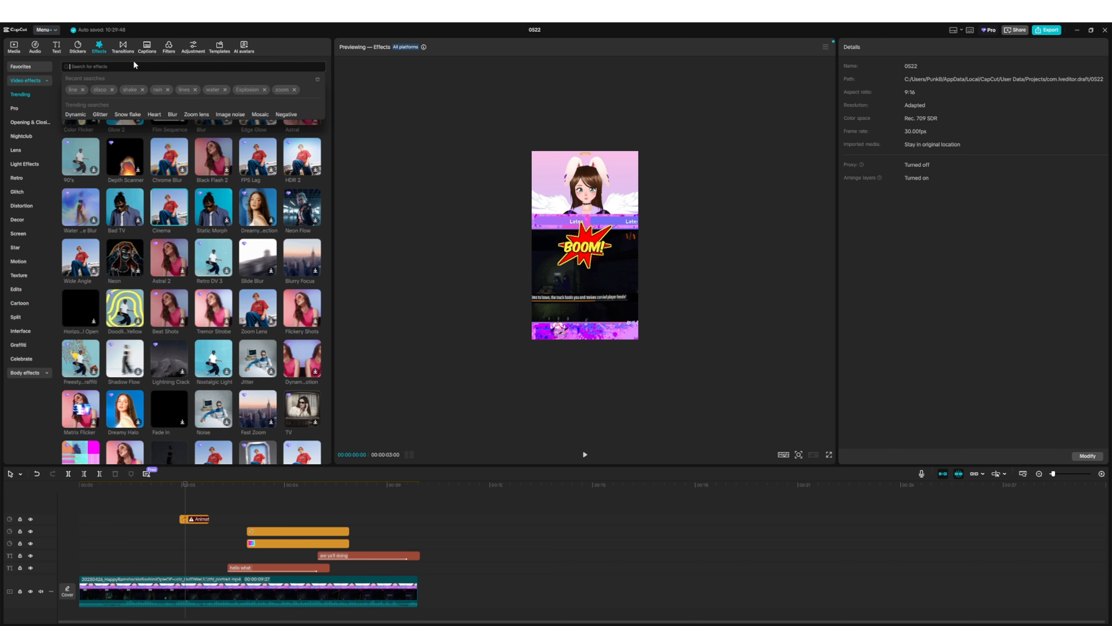
text(zoom)
key(Return)
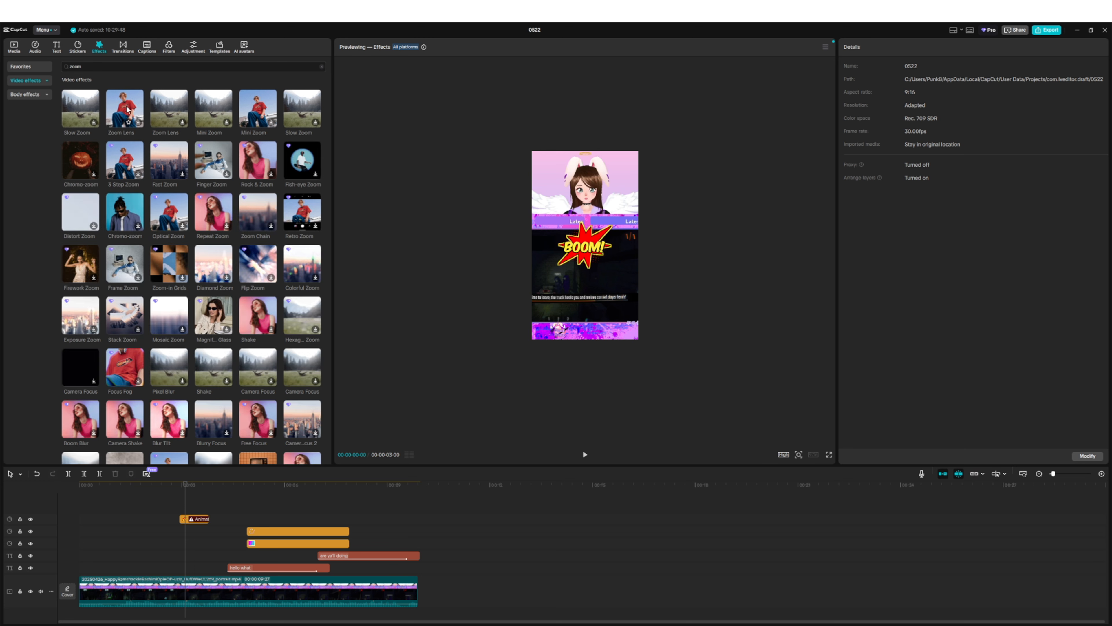
click(127, 109)
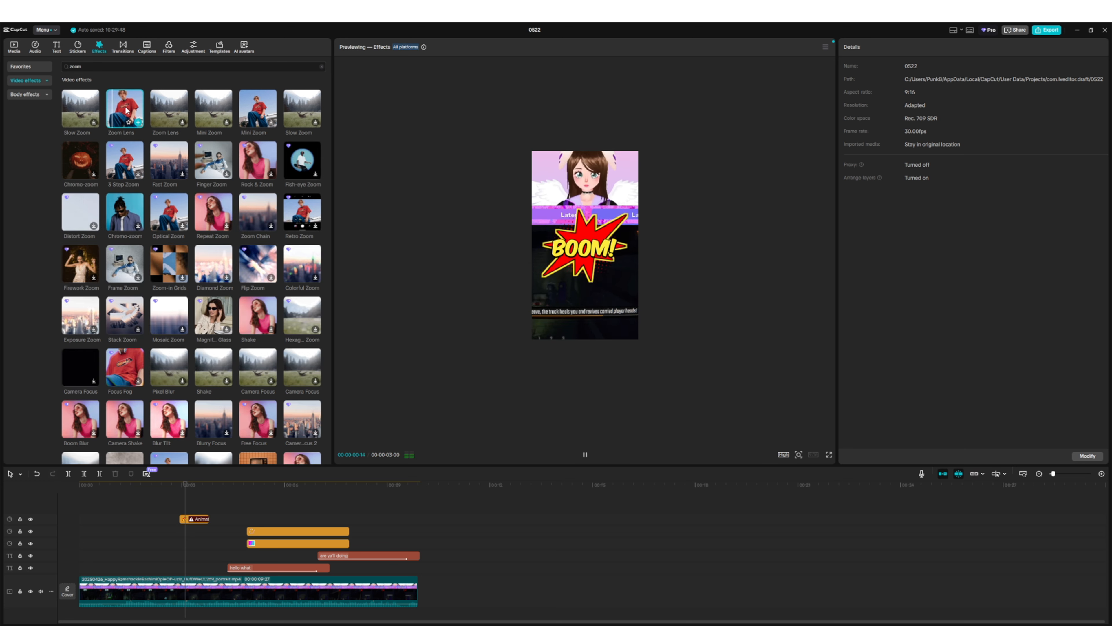
click(139, 122)
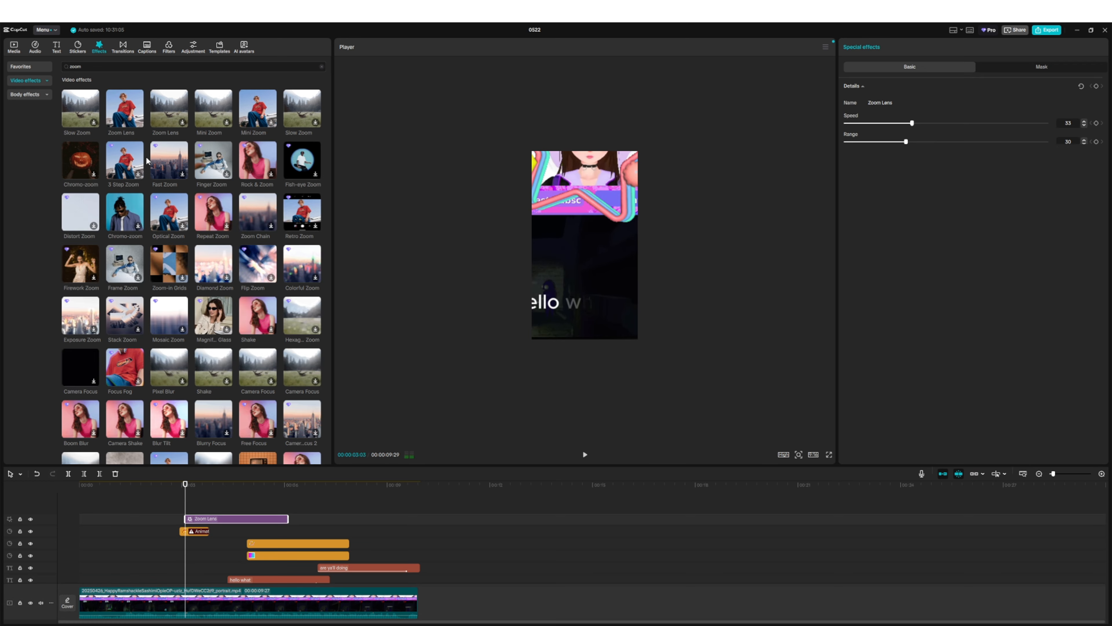
drag(247, 515, 209, 518)
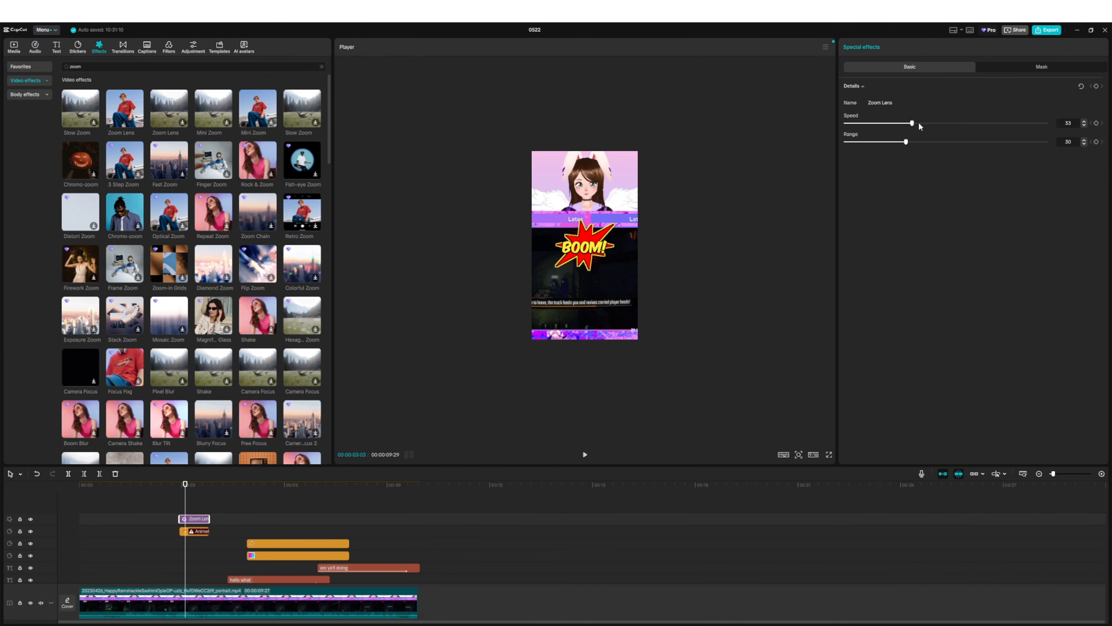
- Set the Zoom Lens effect's speed to 84 and range to 92, and play that part back
drag(917, 121, 1016, 125)
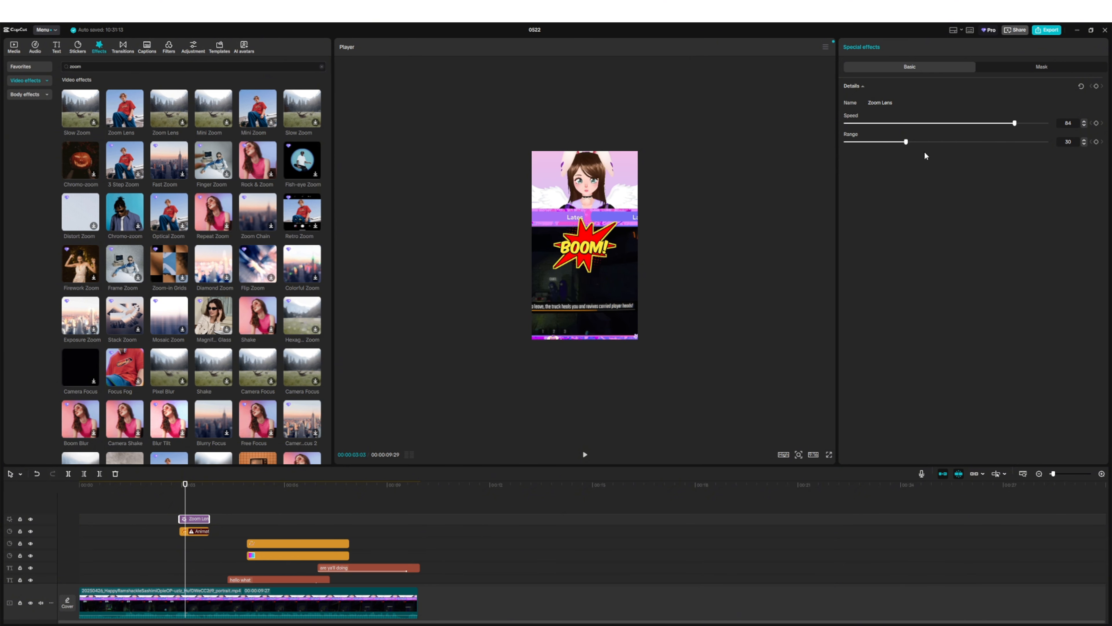
drag(906, 142, 1031, 142)
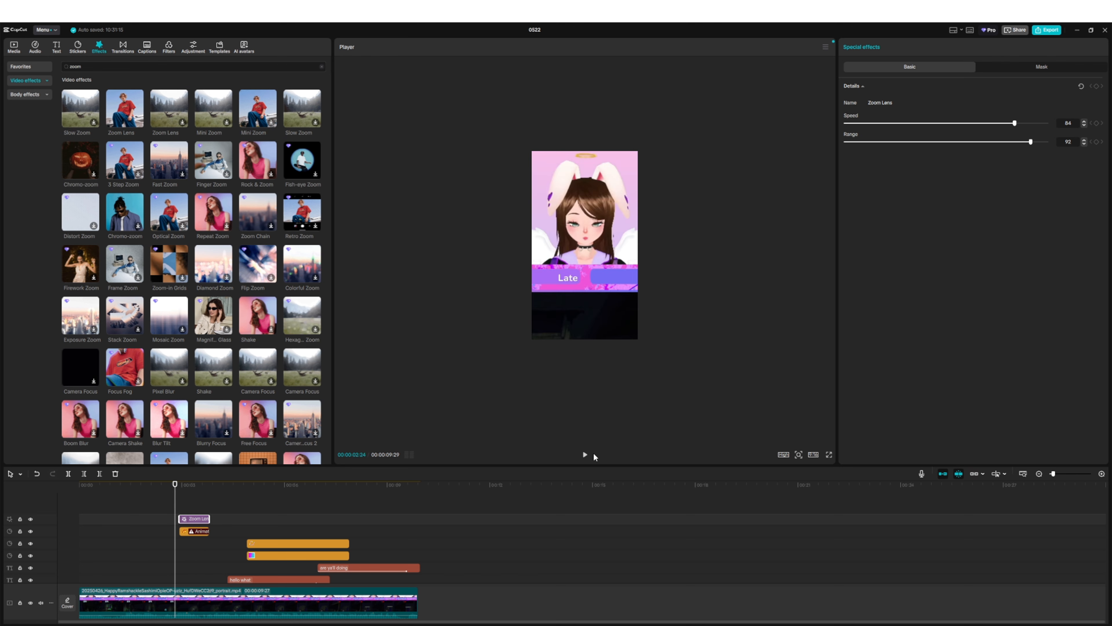
click(585, 455)
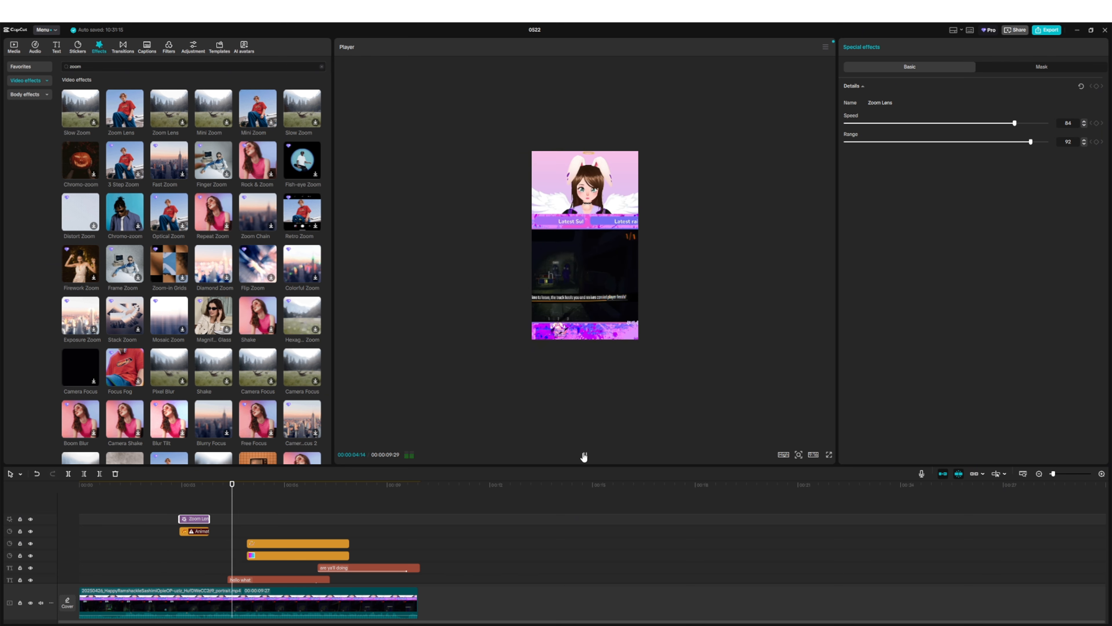
click(584, 456)
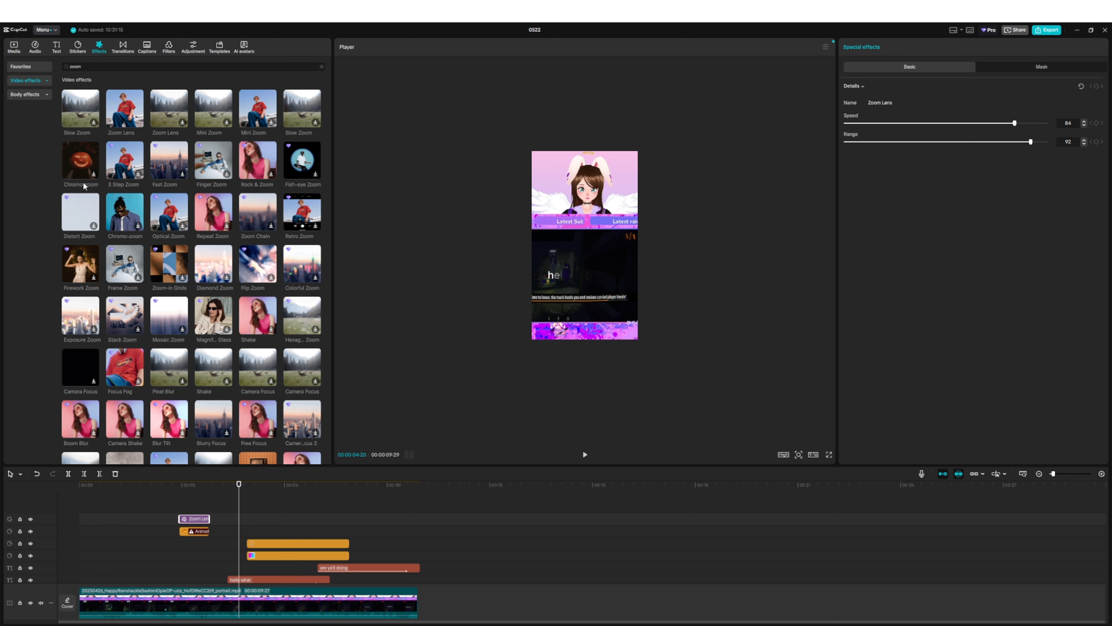
- Split the main video at 00:00:03:29 and preview the Pull Out transition
click(122, 48)
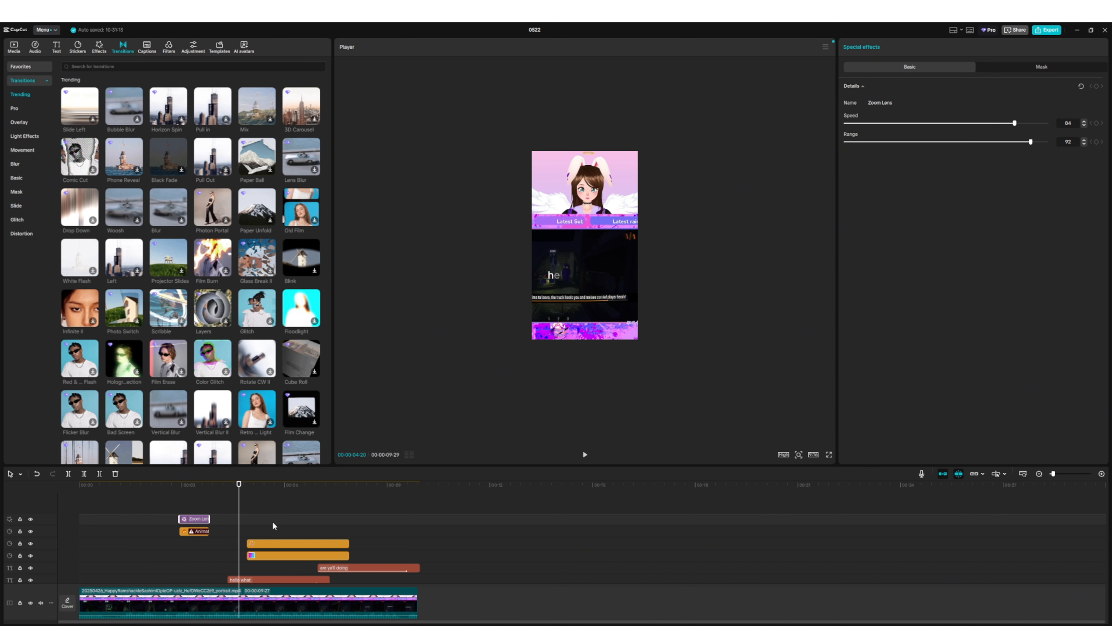
click(214, 494)
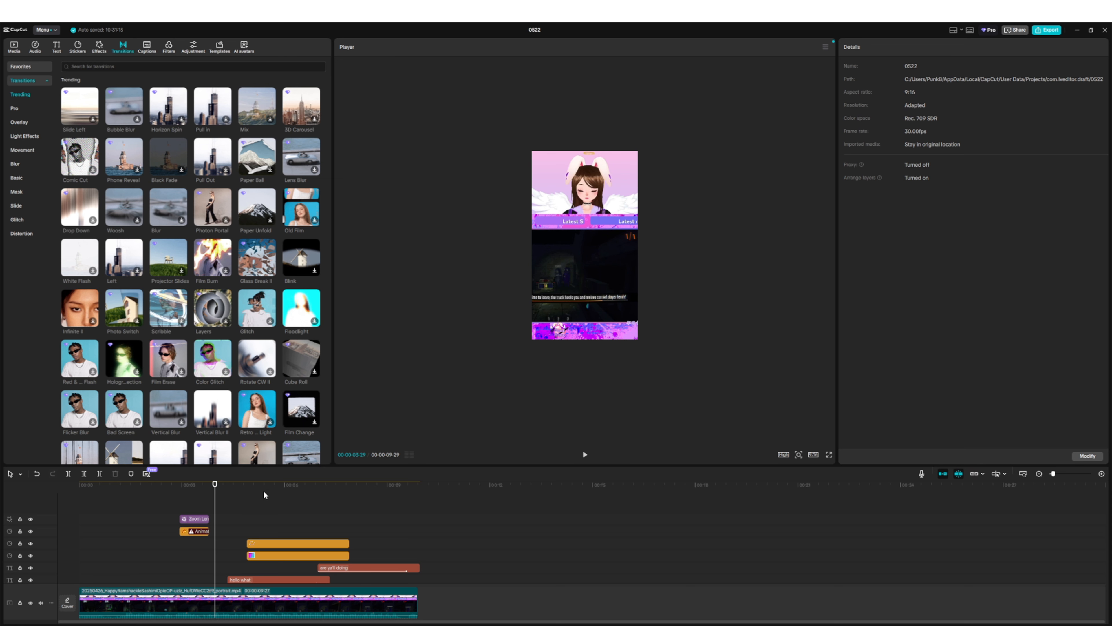
click(68, 473)
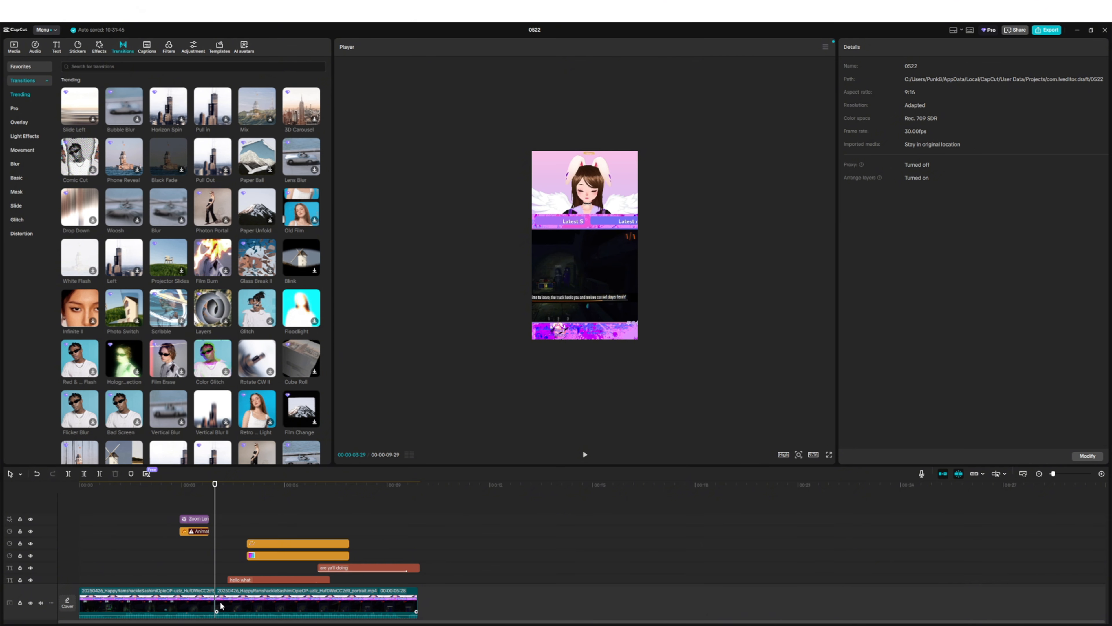
click(157, 608)
click(259, 606)
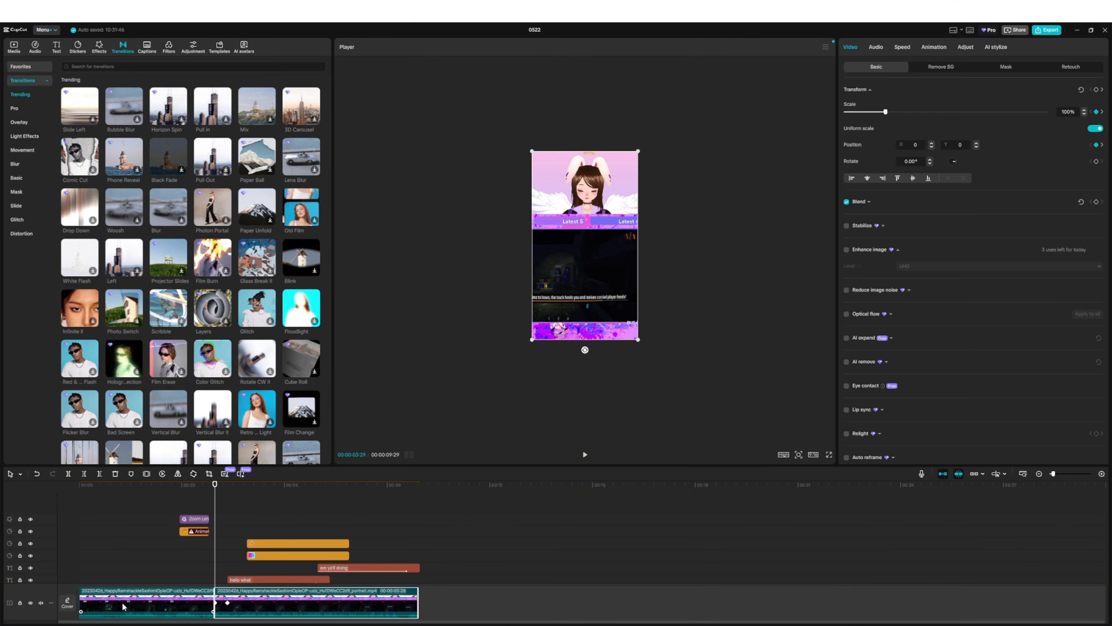
click(125, 605)
click(259, 609)
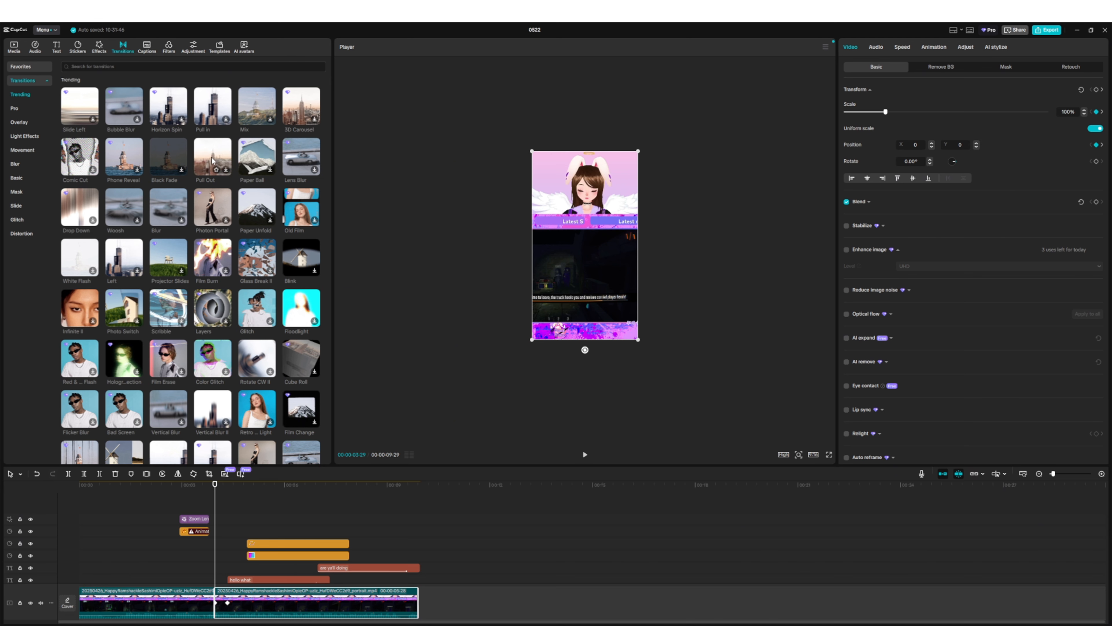
click(205, 163)
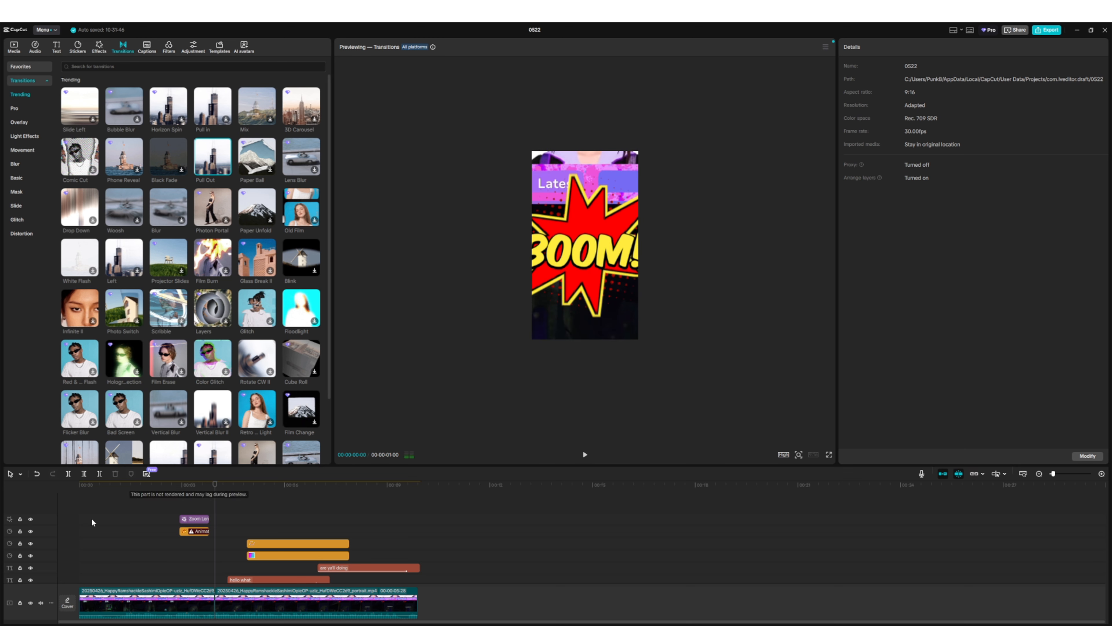
- Delete the Zoom Lens effect and the BOOM! sticker from the timeline
click(187, 520)
key(Delete)
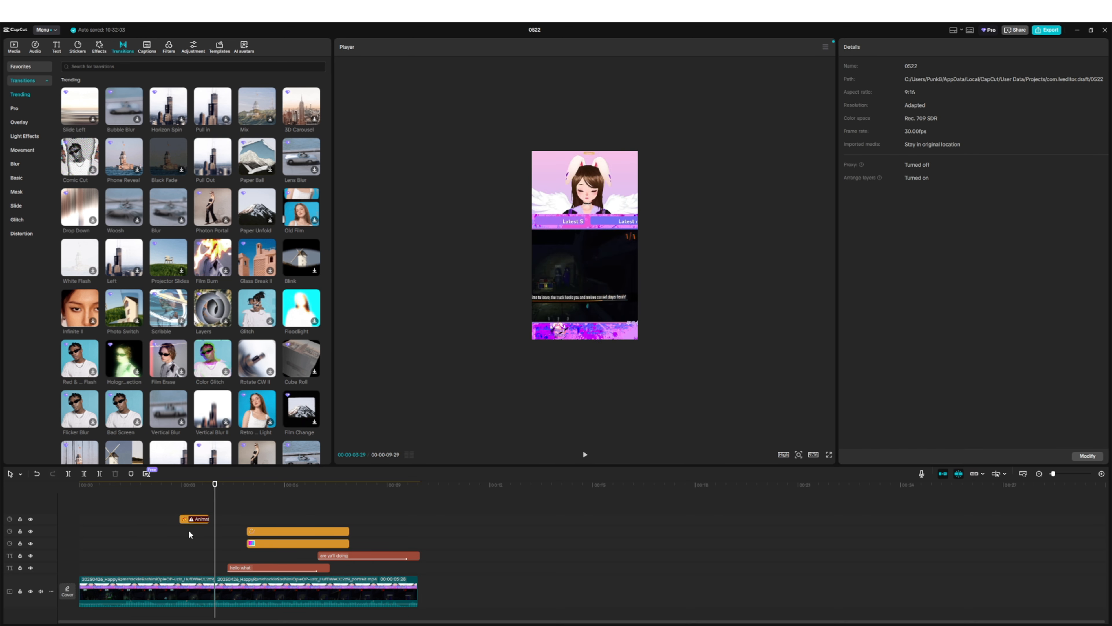
click(190, 520)
key(Delete)
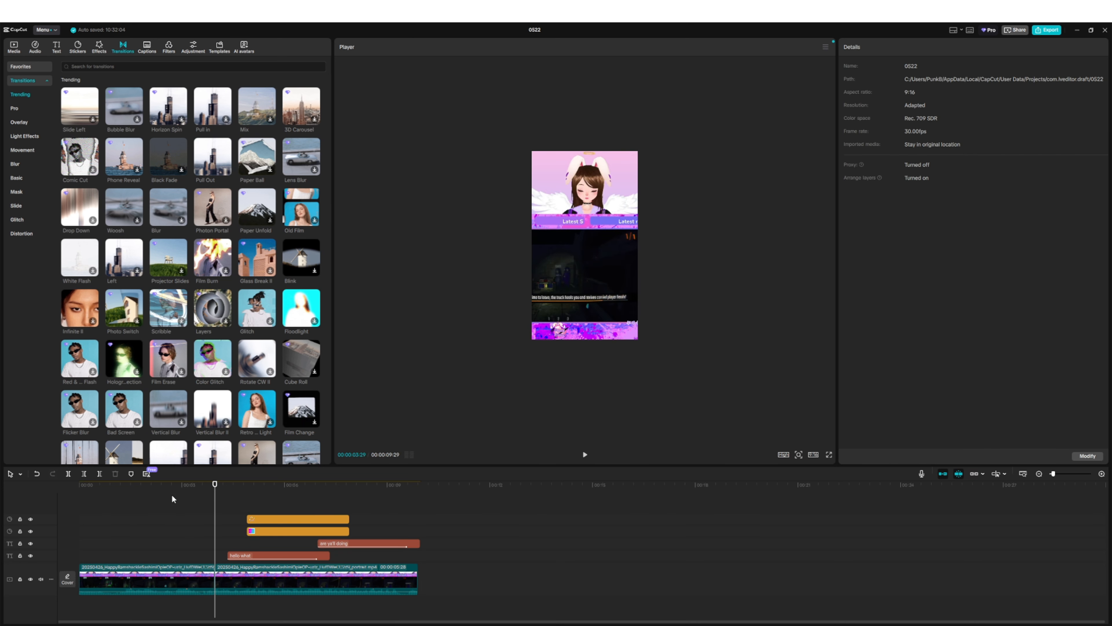
- Add the Pull Out transition at the cut between the two video clips and play it back
click(185, 486)
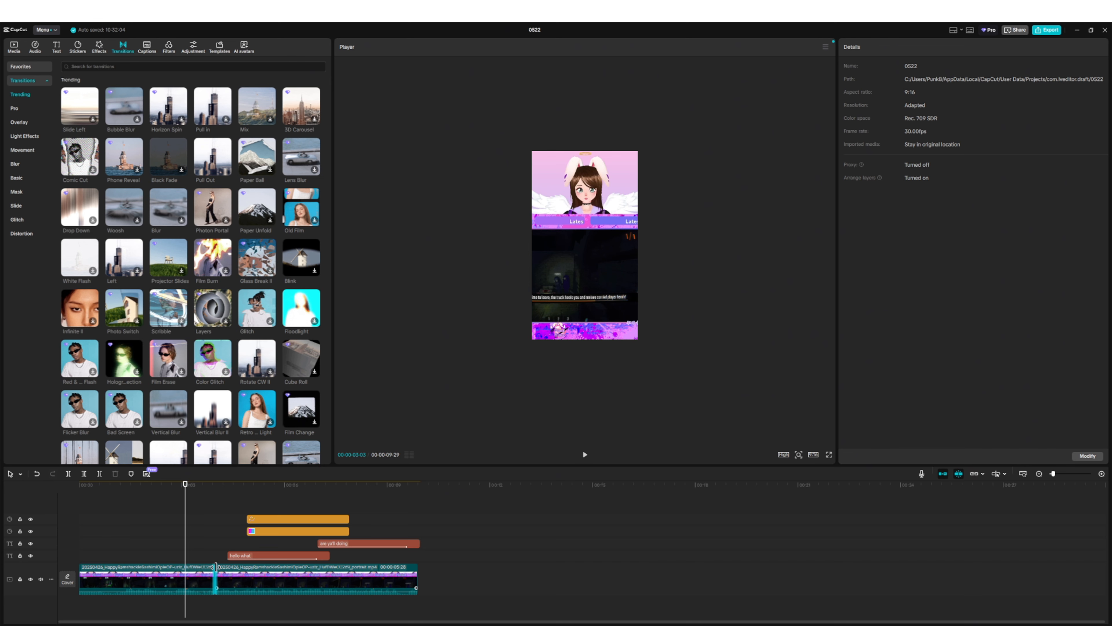
drag(215, 567, 216, 566)
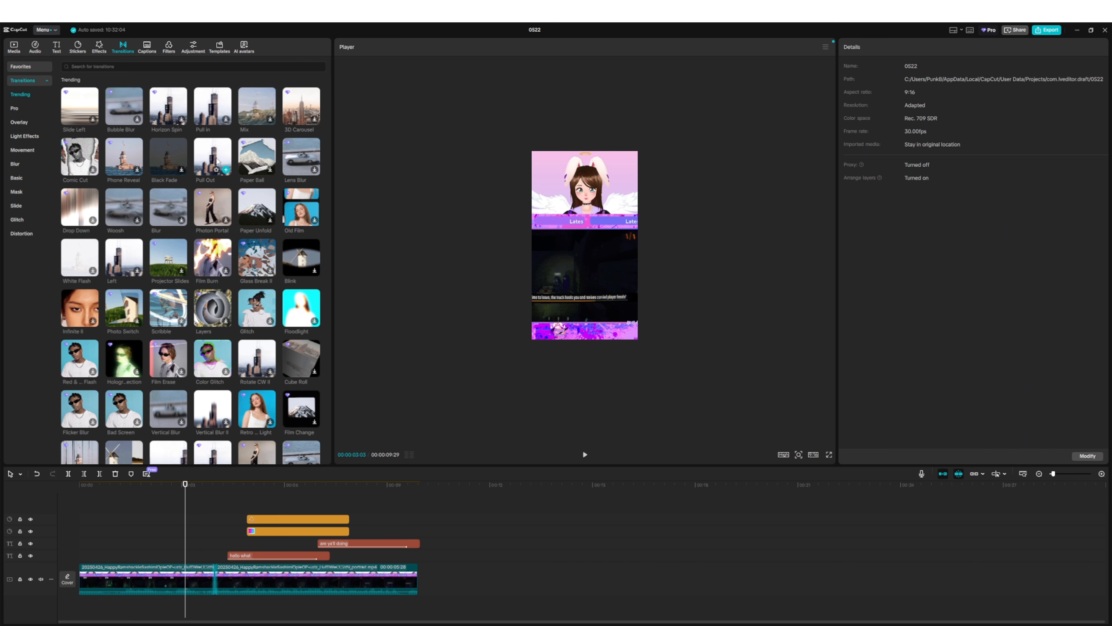
click(219, 169)
click(226, 169)
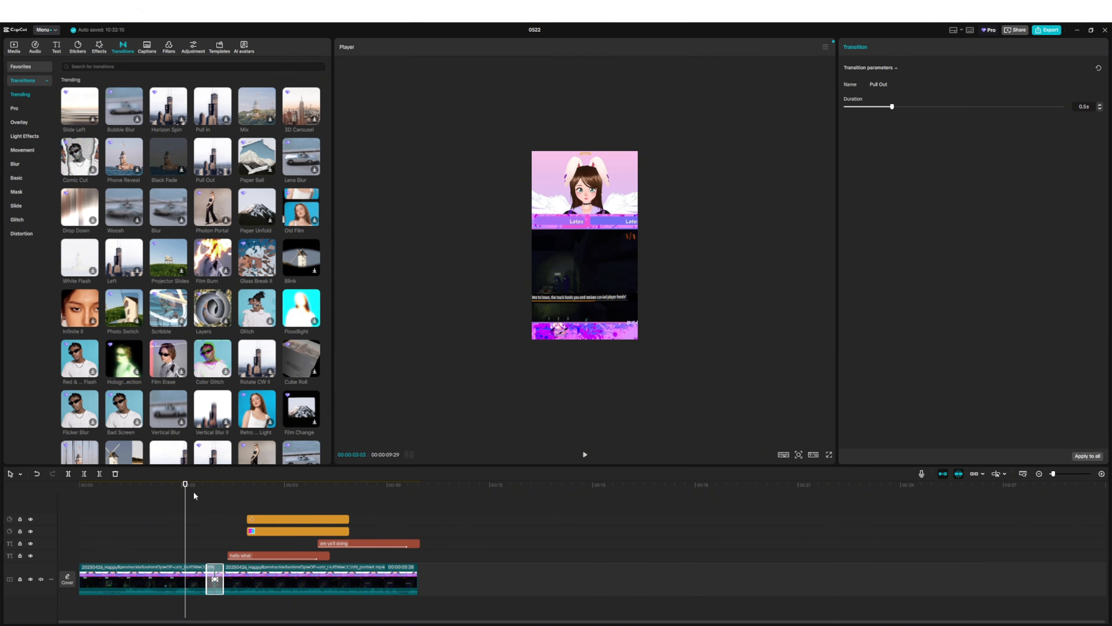
click(586, 454)
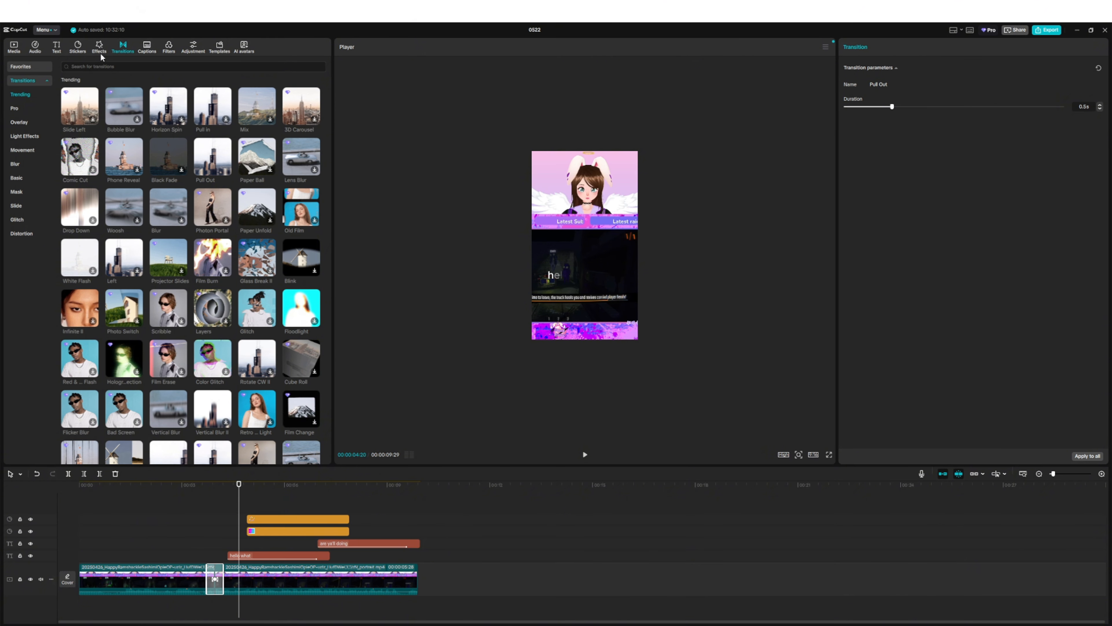
- Look over the auto caption options and preview the Vibrant I and Nature filters on the video
click(148, 50)
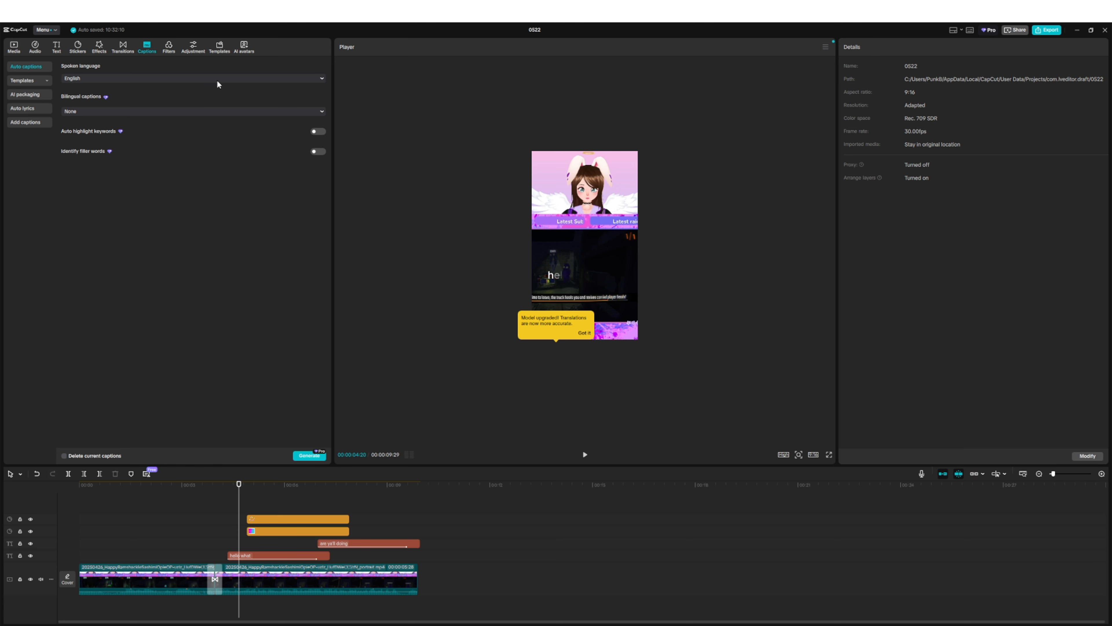
click(168, 48)
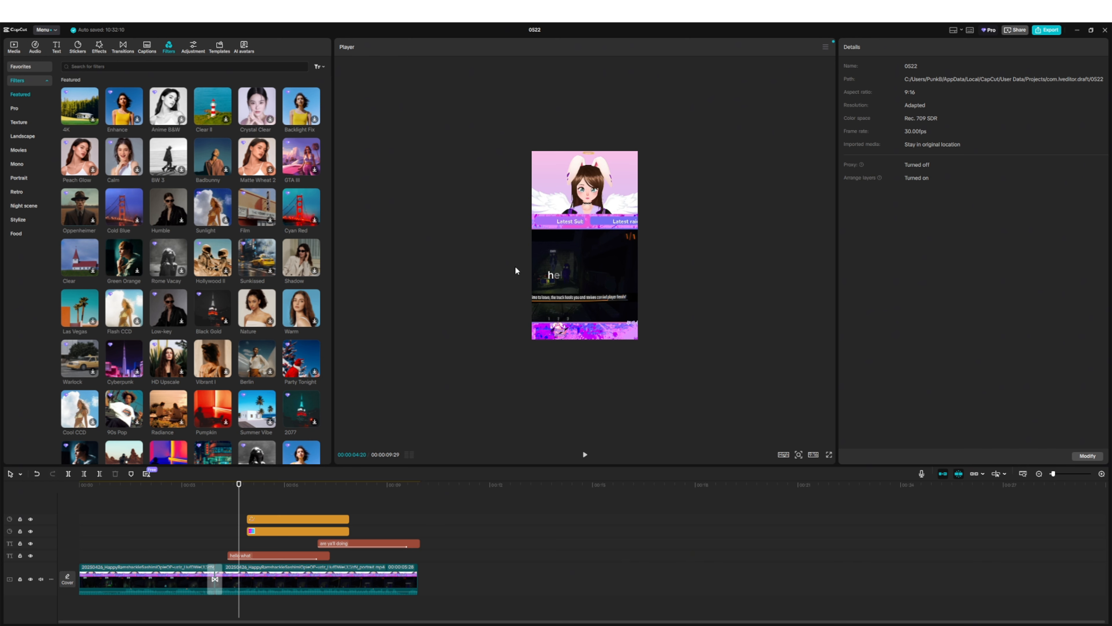
click(217, 359)
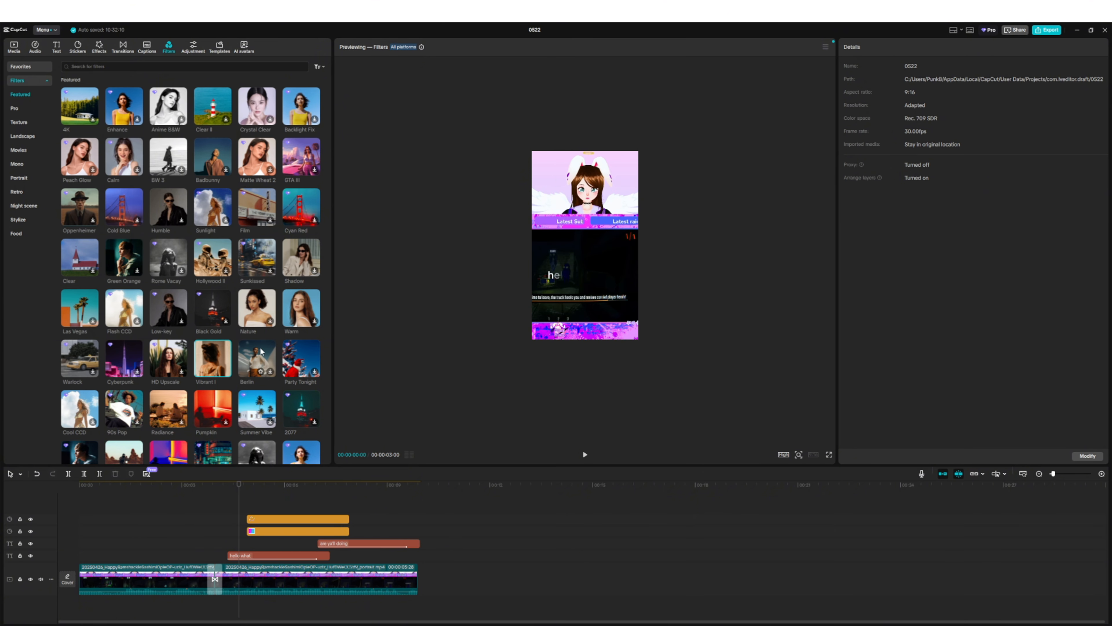
click(257, 307)
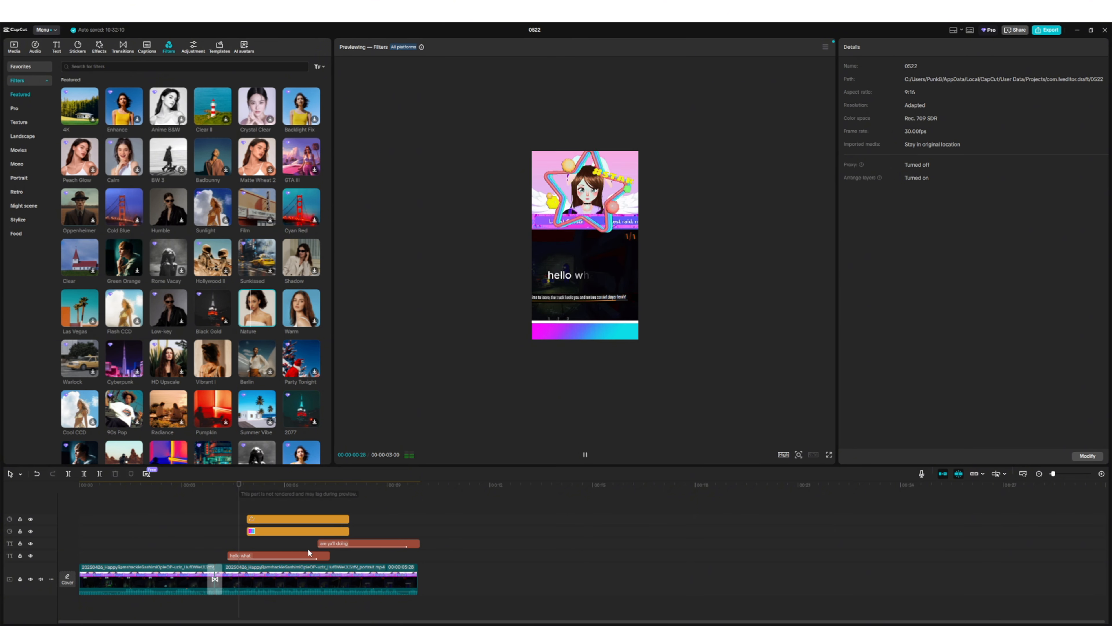
- Add the Badbunny filter, stretch it over the whole video and check the frame at 00:00:05:24
click(333, 581)
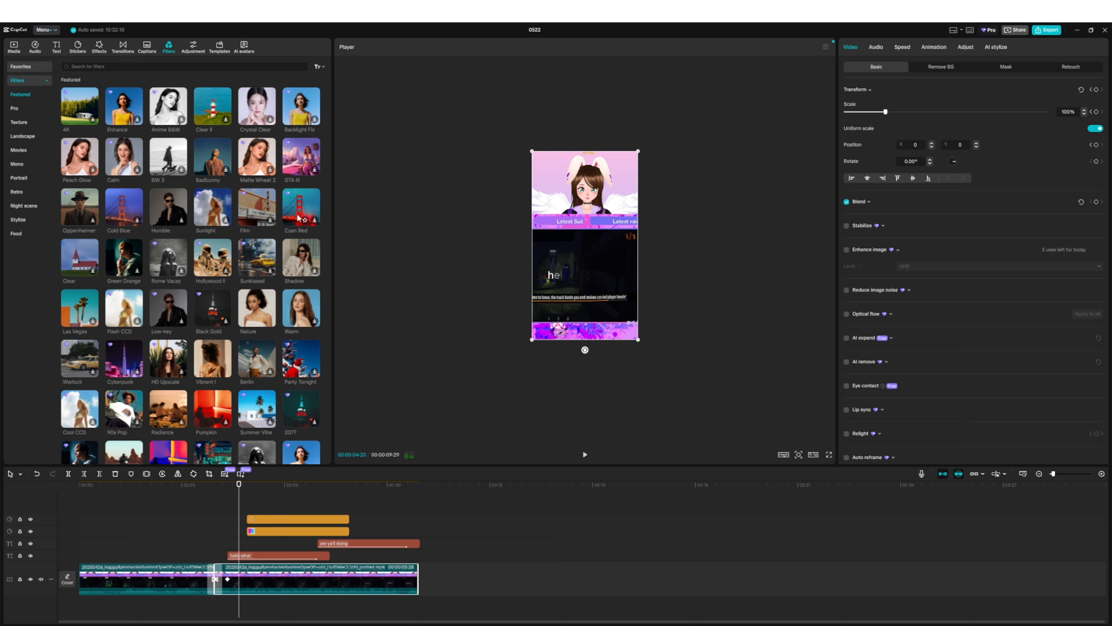
click(208, 165)
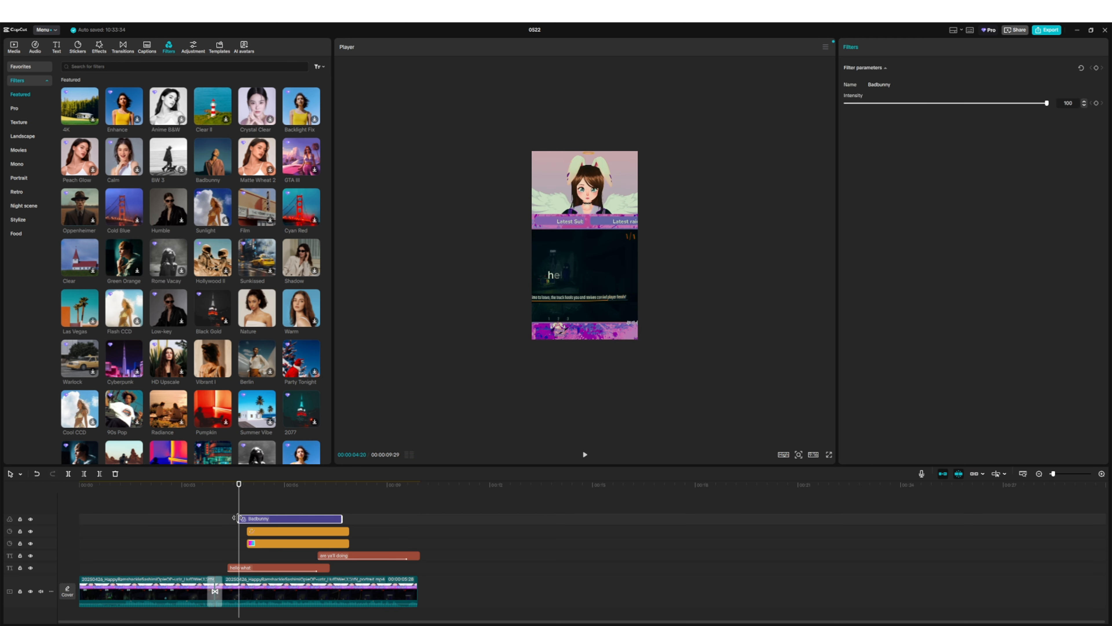
drag(239, 518, 228, 519)
click(344, 517)
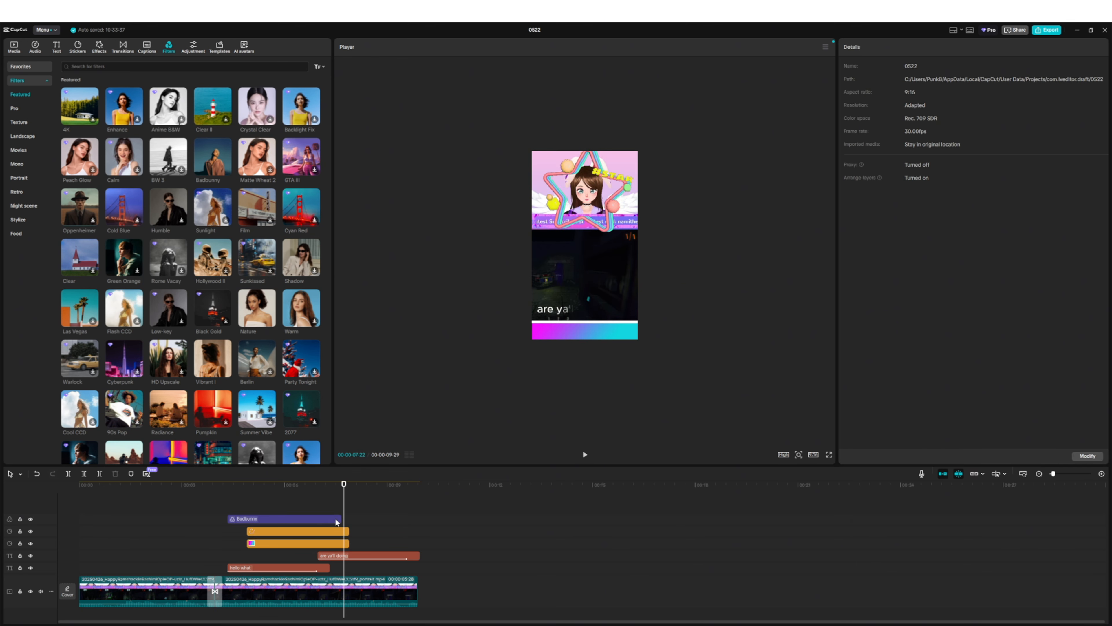
click(256, 590)
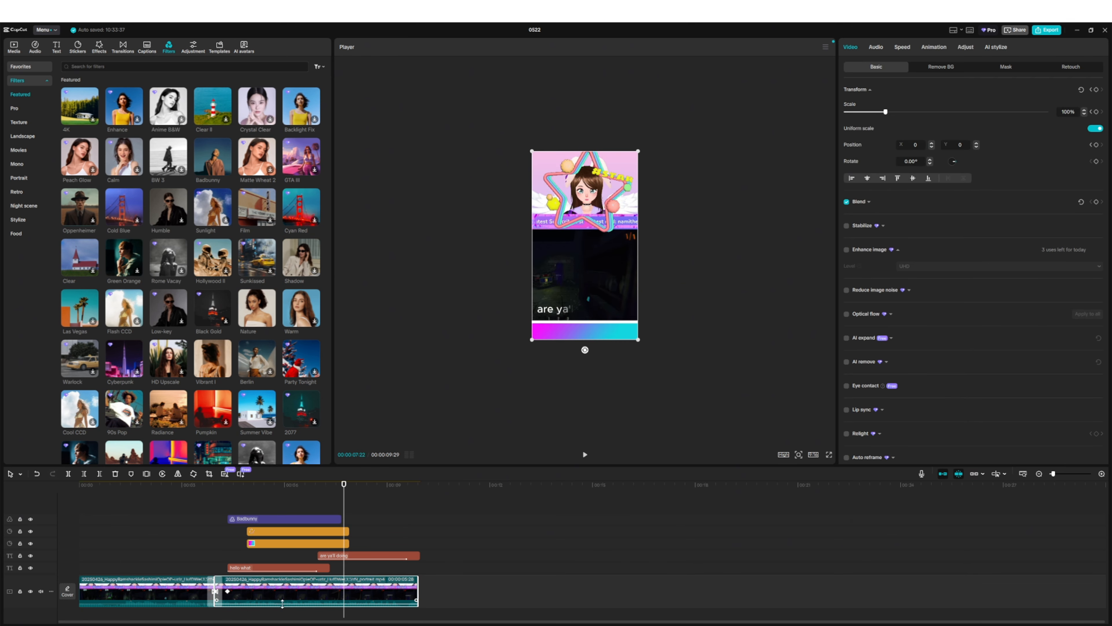
drag(341, 519, 421, 519)
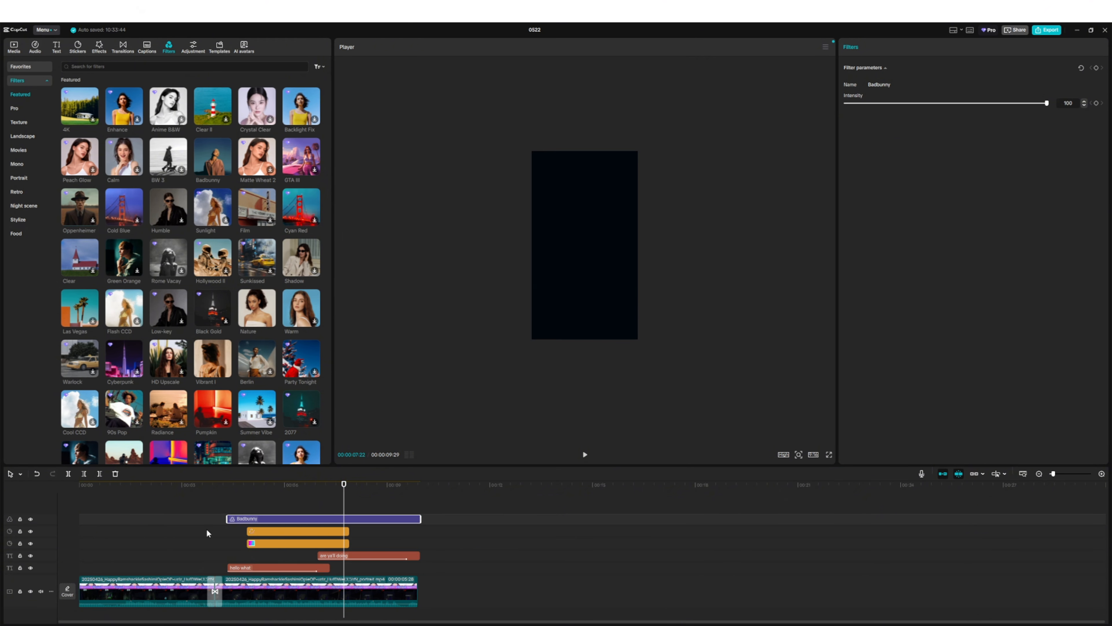
drag(226, 519, 419, 499)
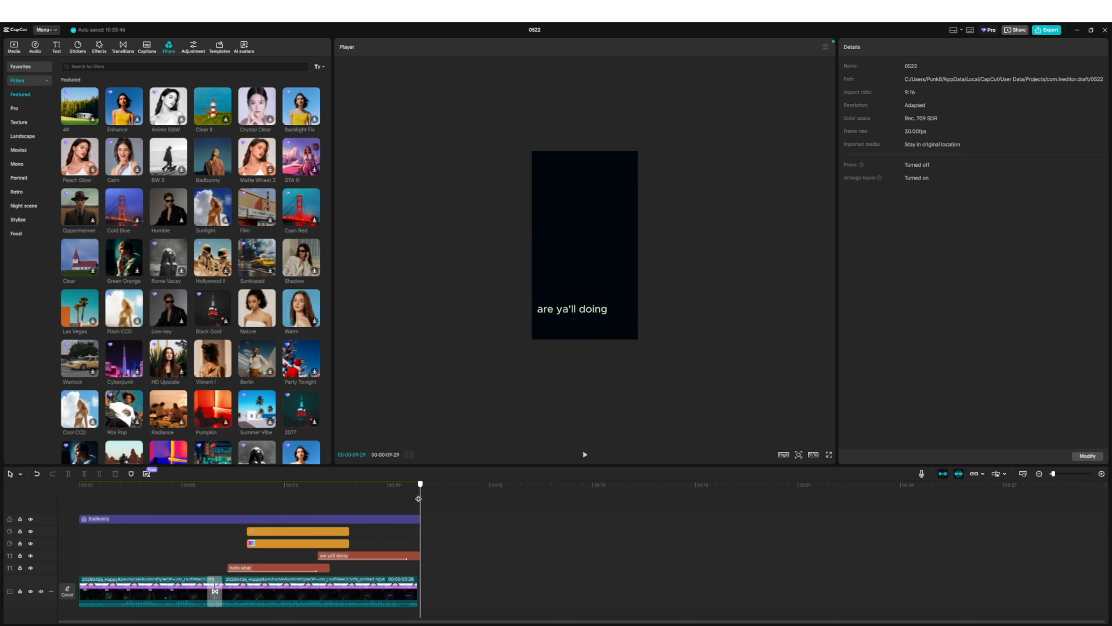
click(278, 495)
- Look over the custom adjustment, template, AI avatar and audio copyright options, and return to the project's imported media
click(193, 47)
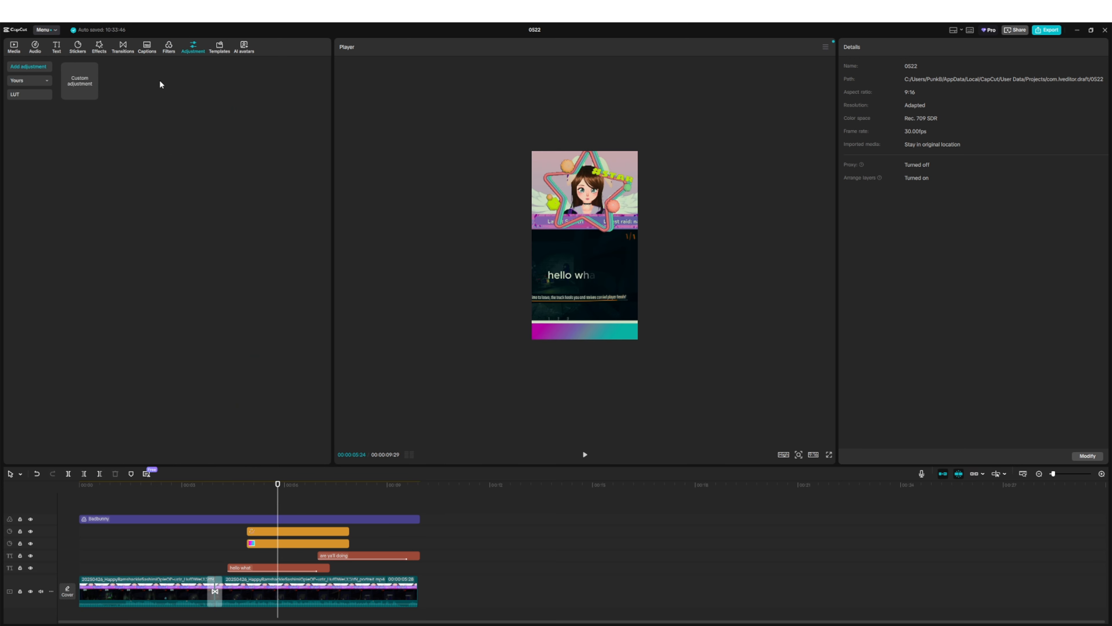
click(220, 46)
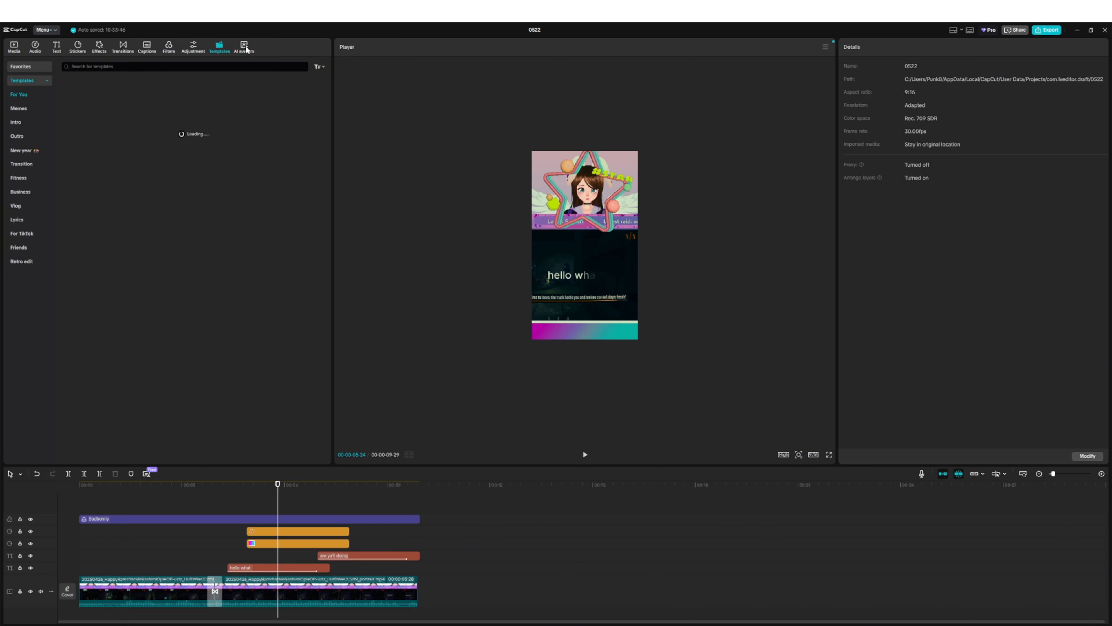
click(245, 47)
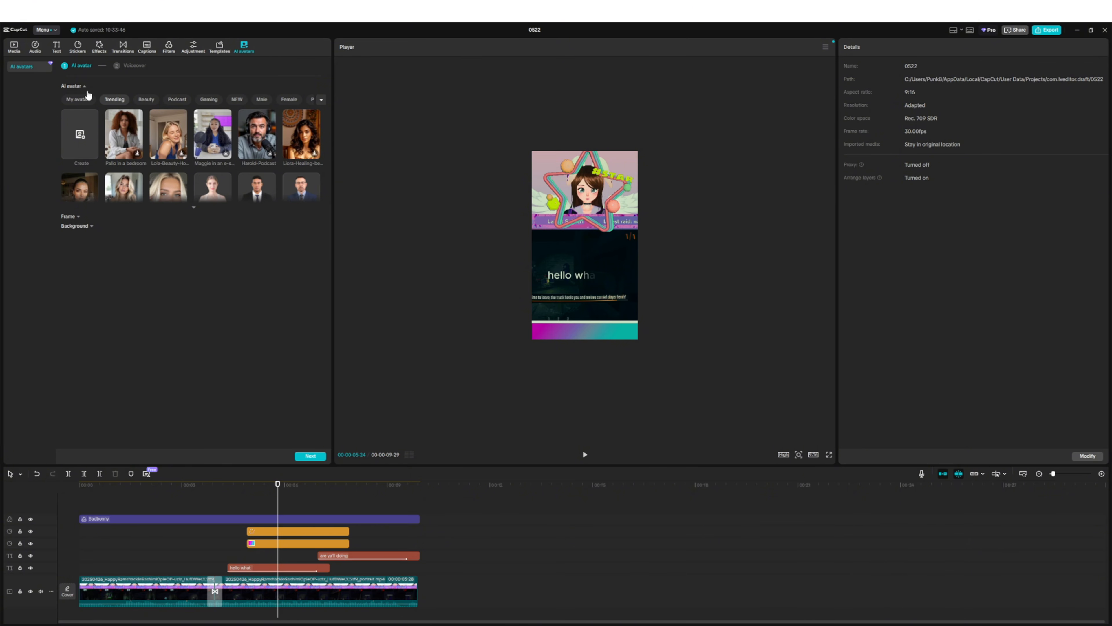
click(32, 46)
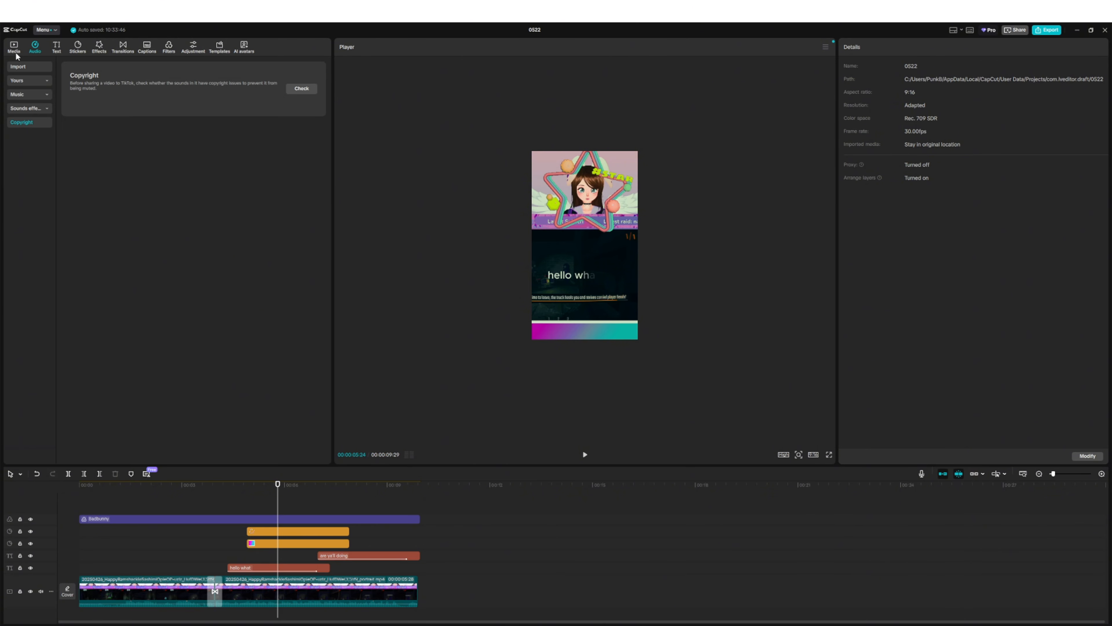
click(16, 51)
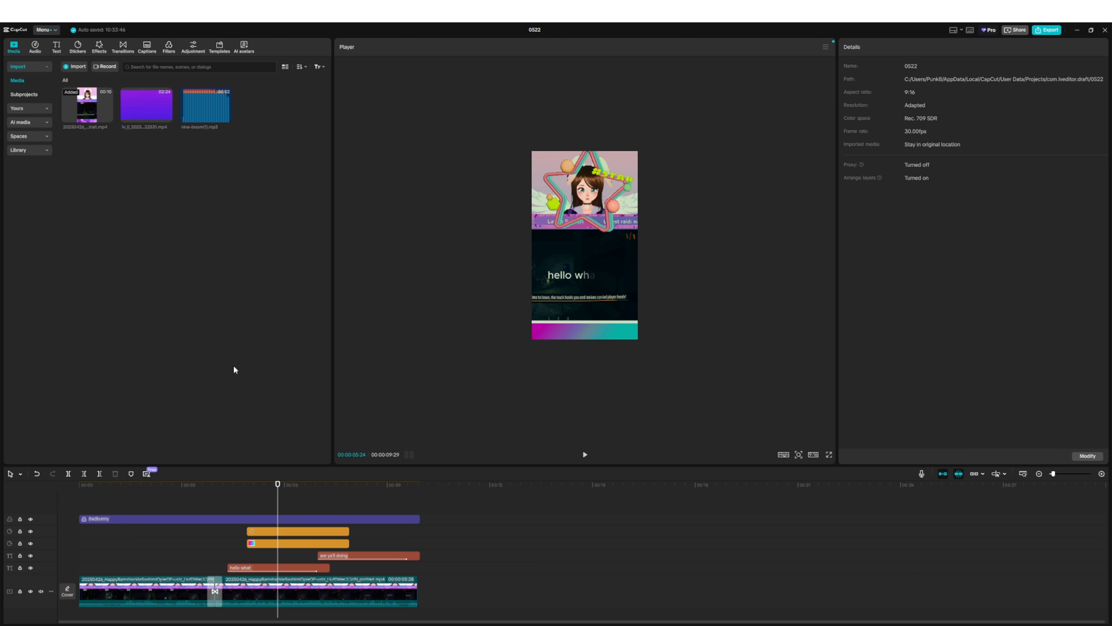